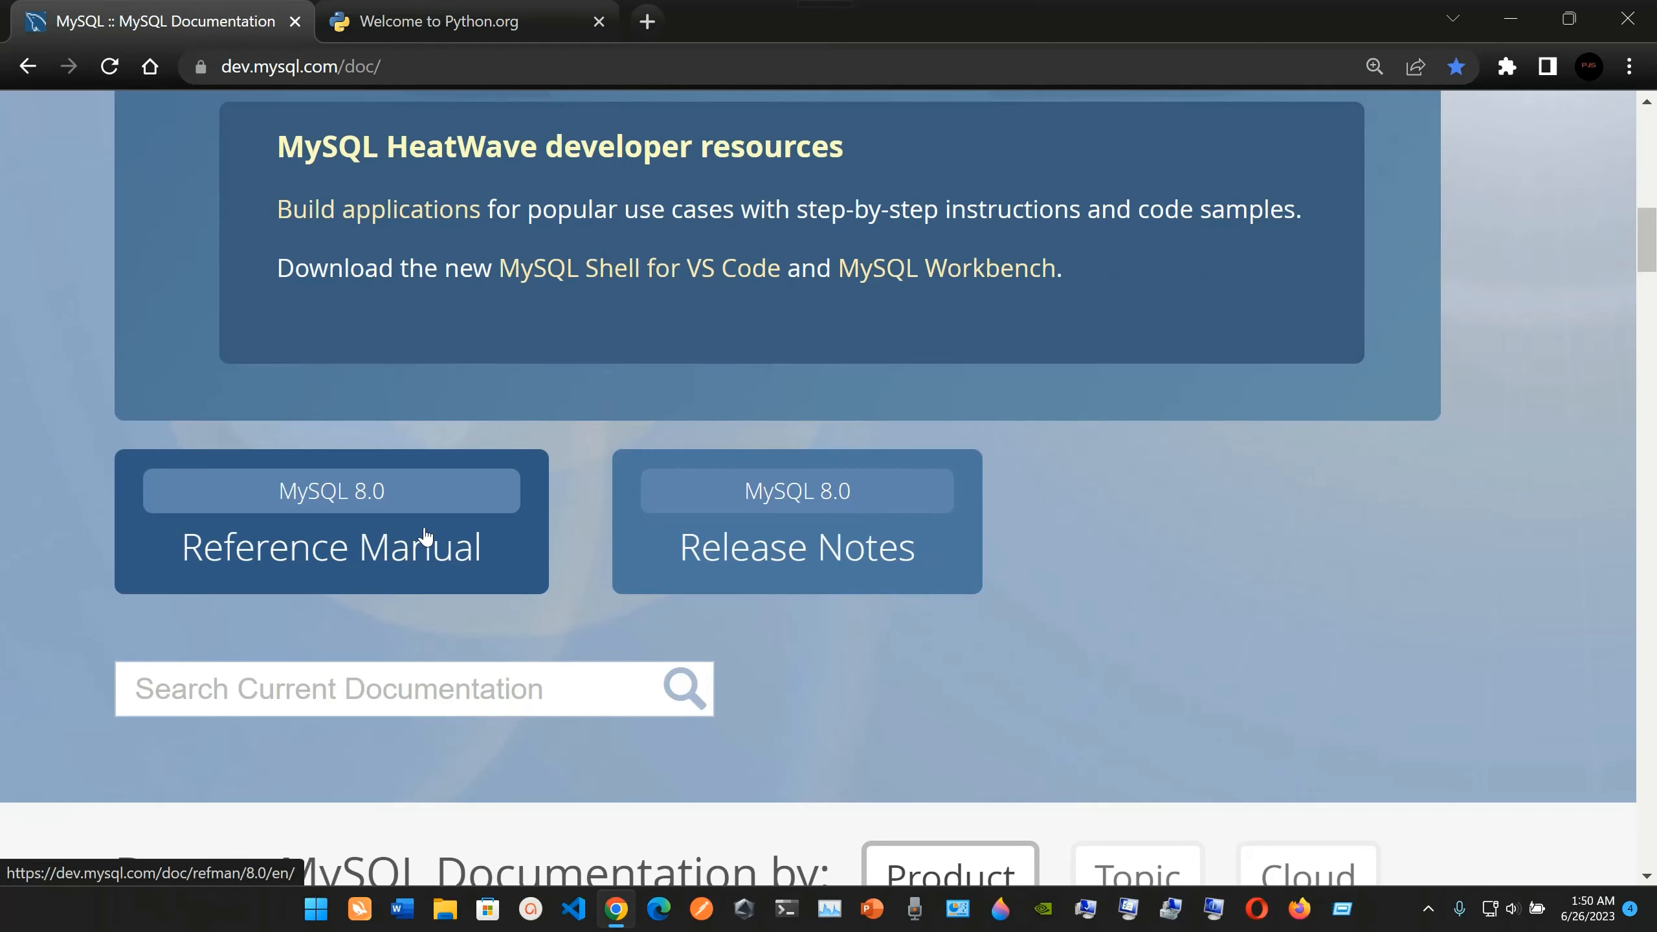
# Go from the MySQL documentation site to the MySQL Downloads page.
pyautogui.scroll(-7, 600, 573)
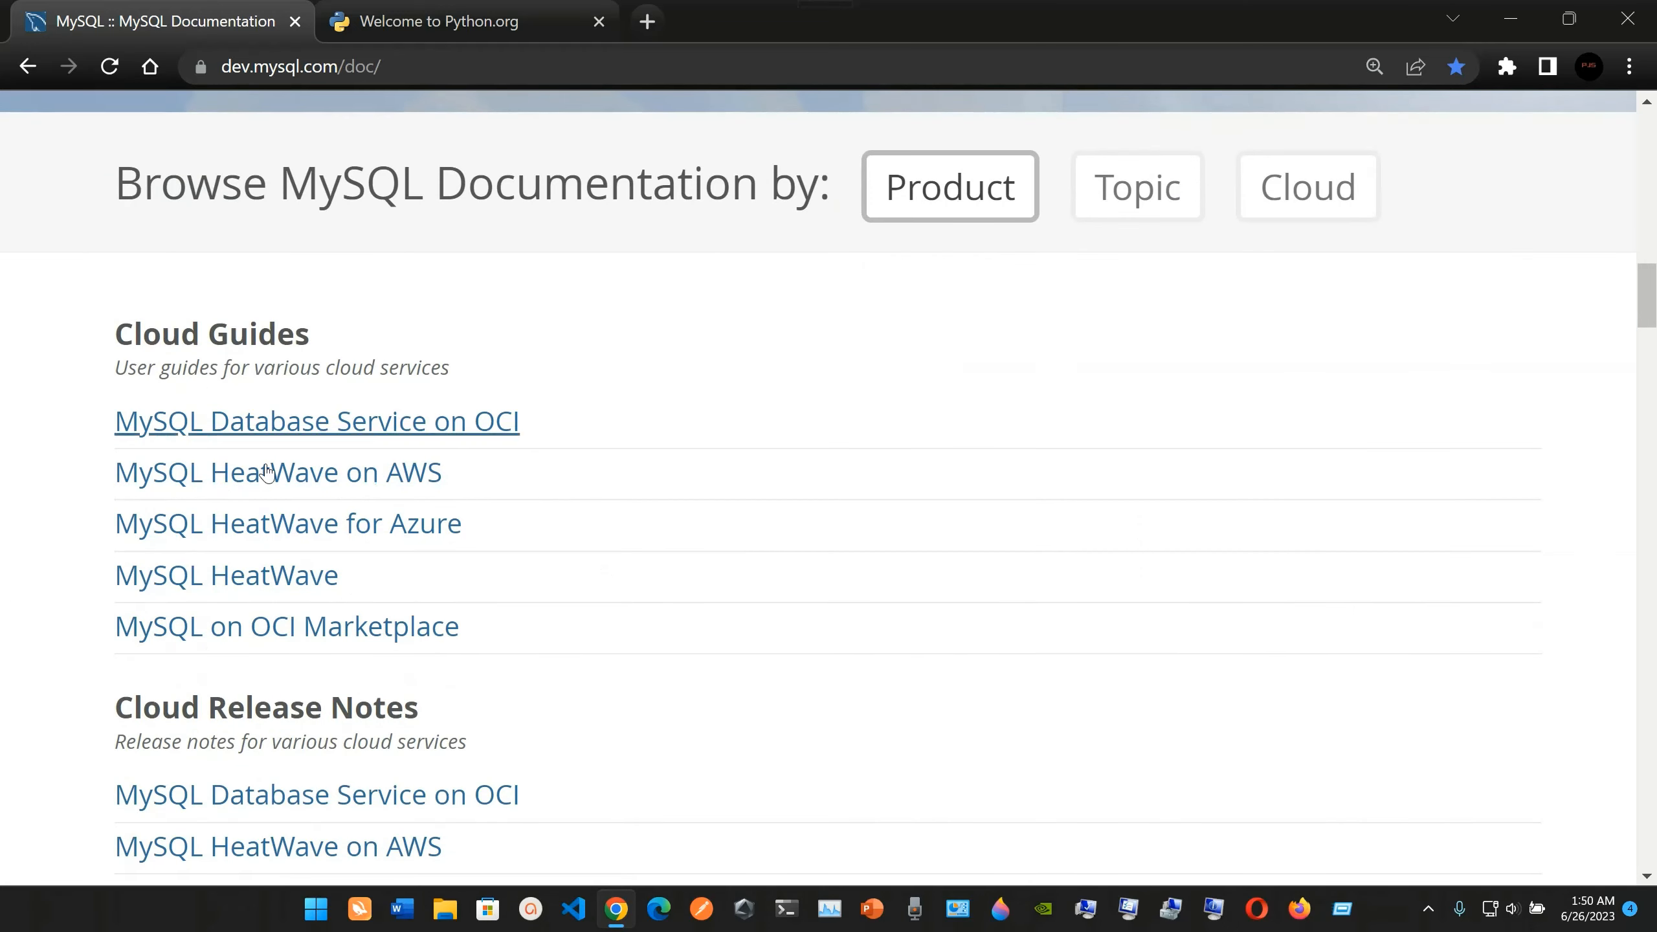
pyautogui.scroll(-3, 280, 573)
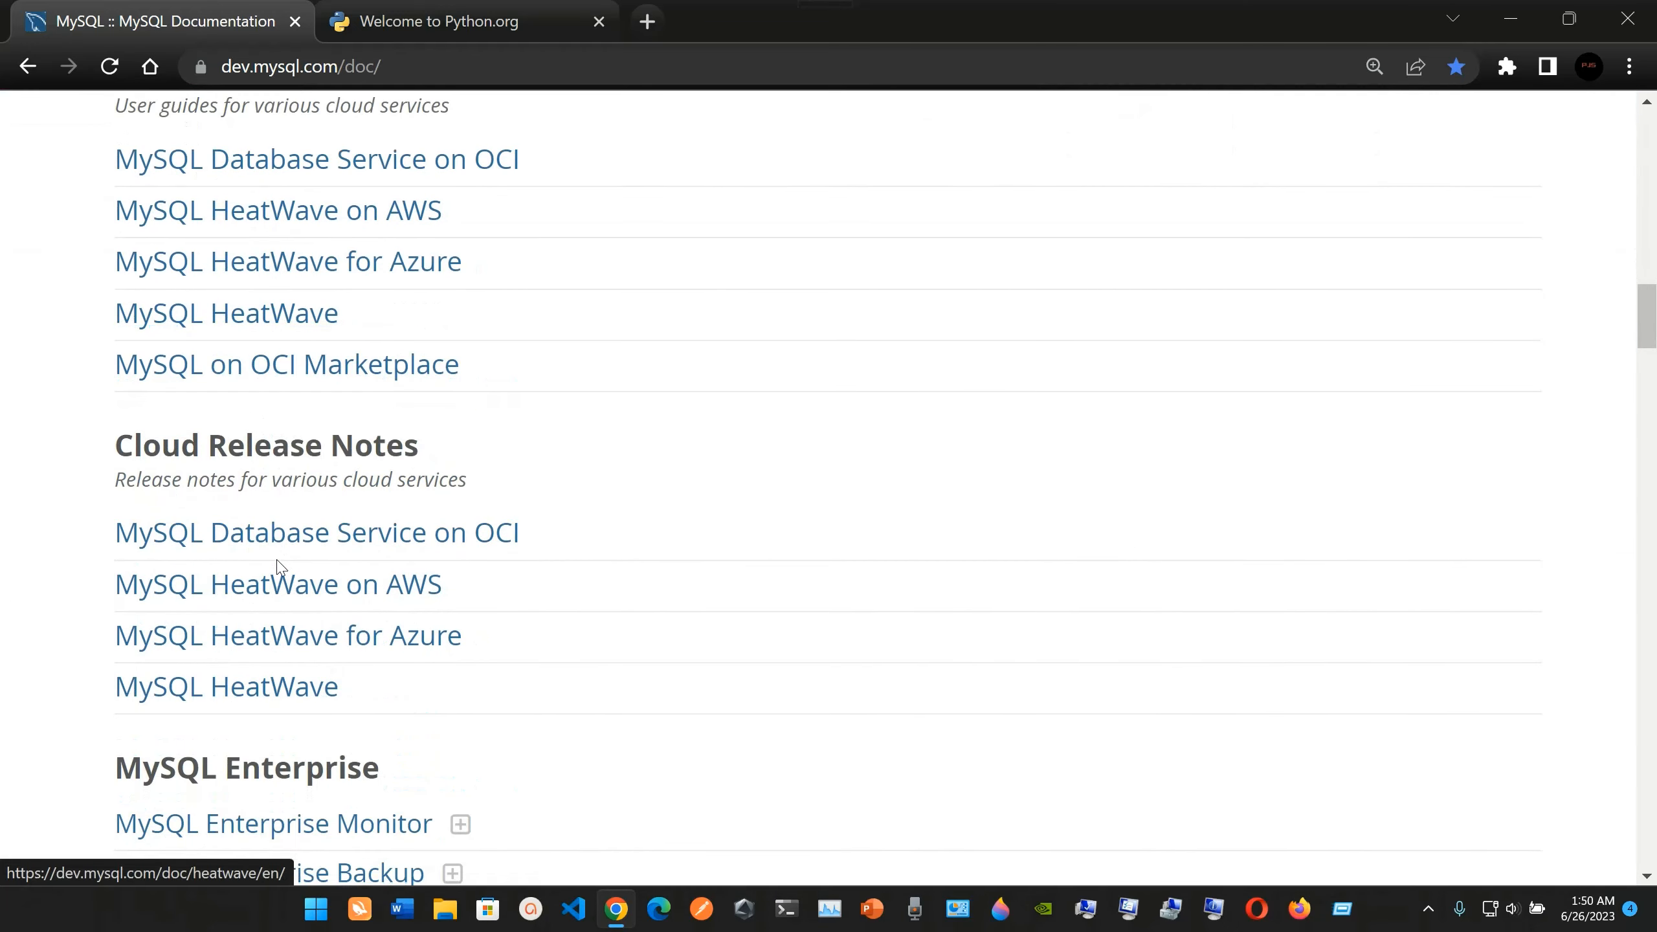
pyautogui.scroll(-5, 320, 464)
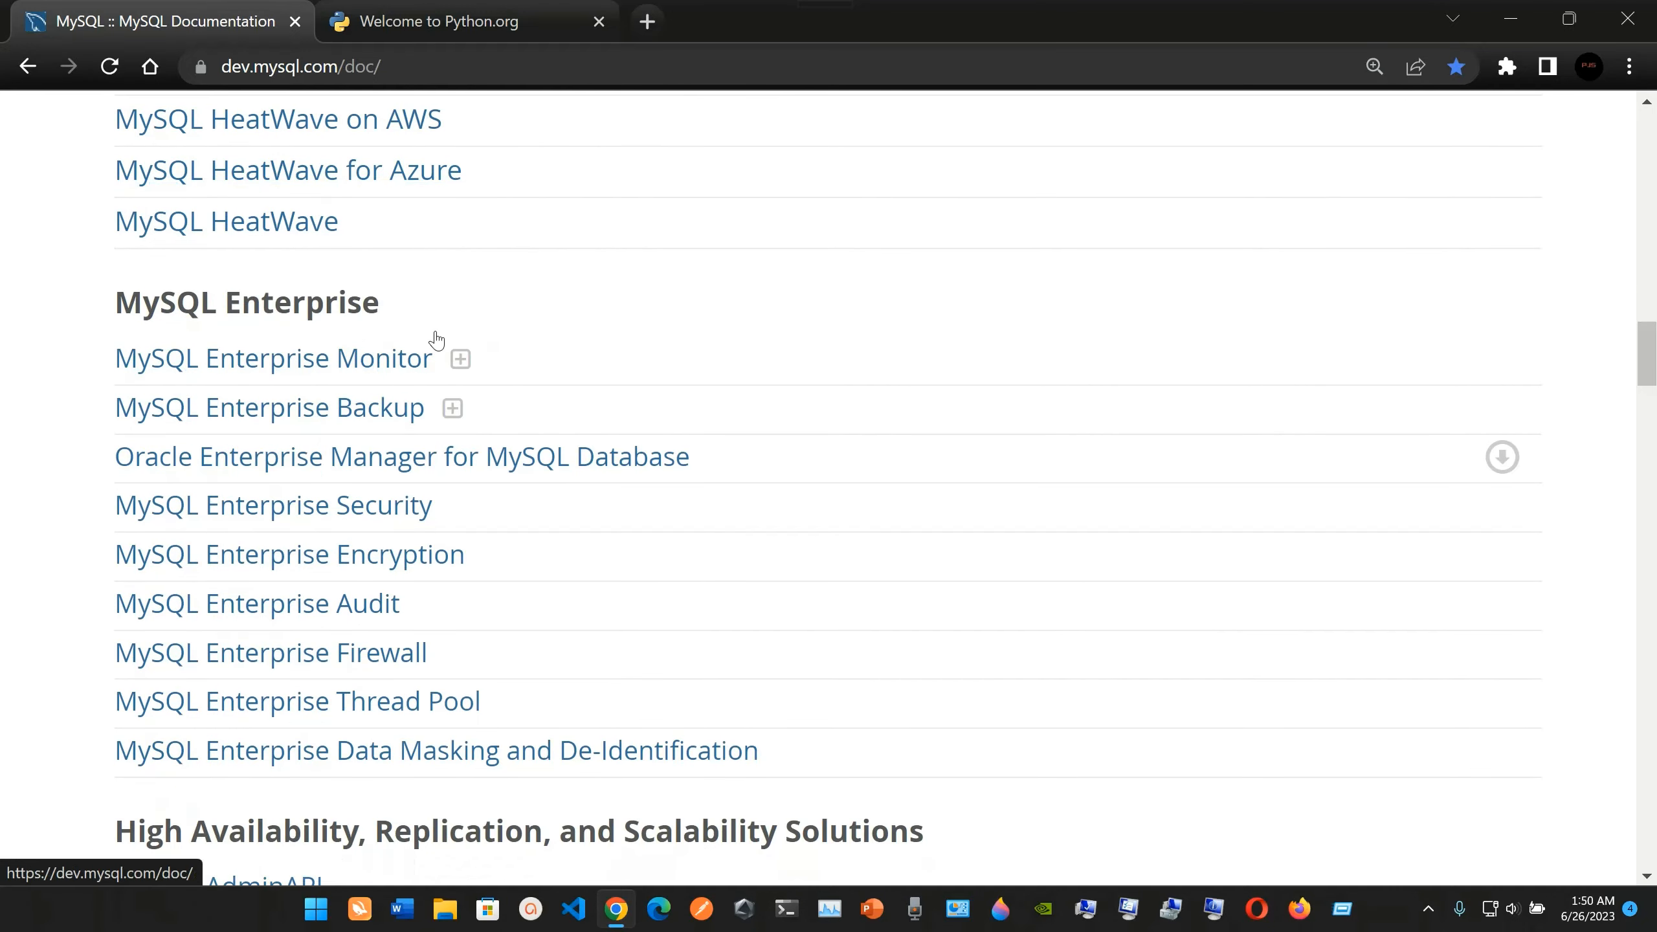
pyautogui.scroll(15, 436, 339)
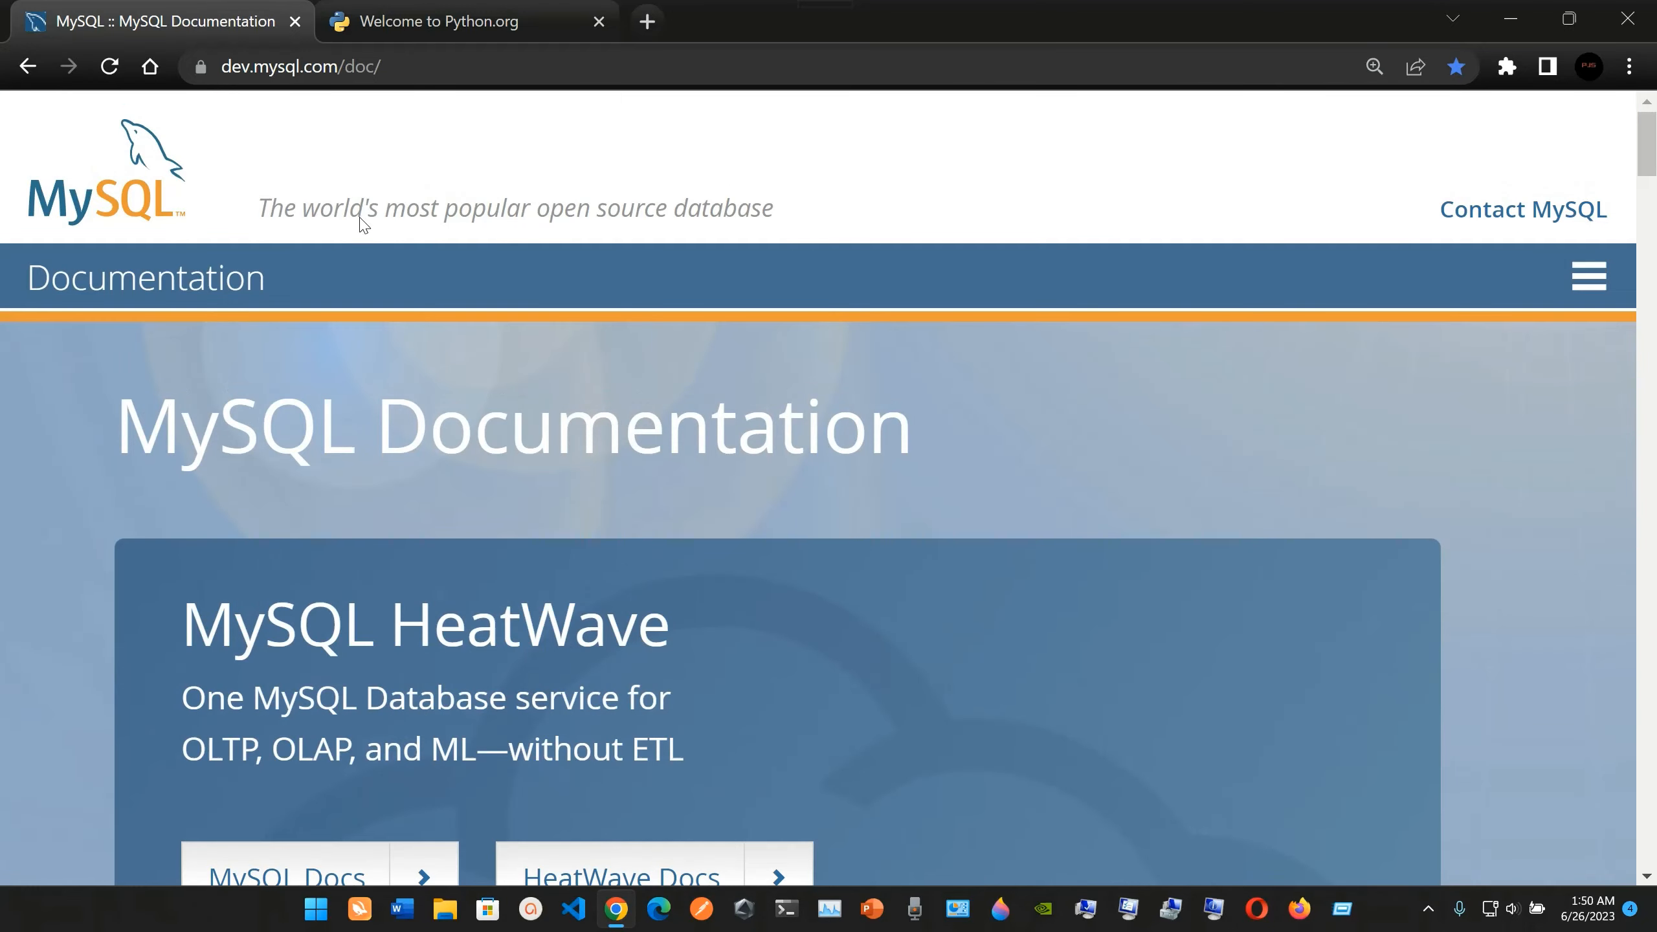
pyautogui.click(98, 232)
pyautogui.hotkey('ctrl', '-')
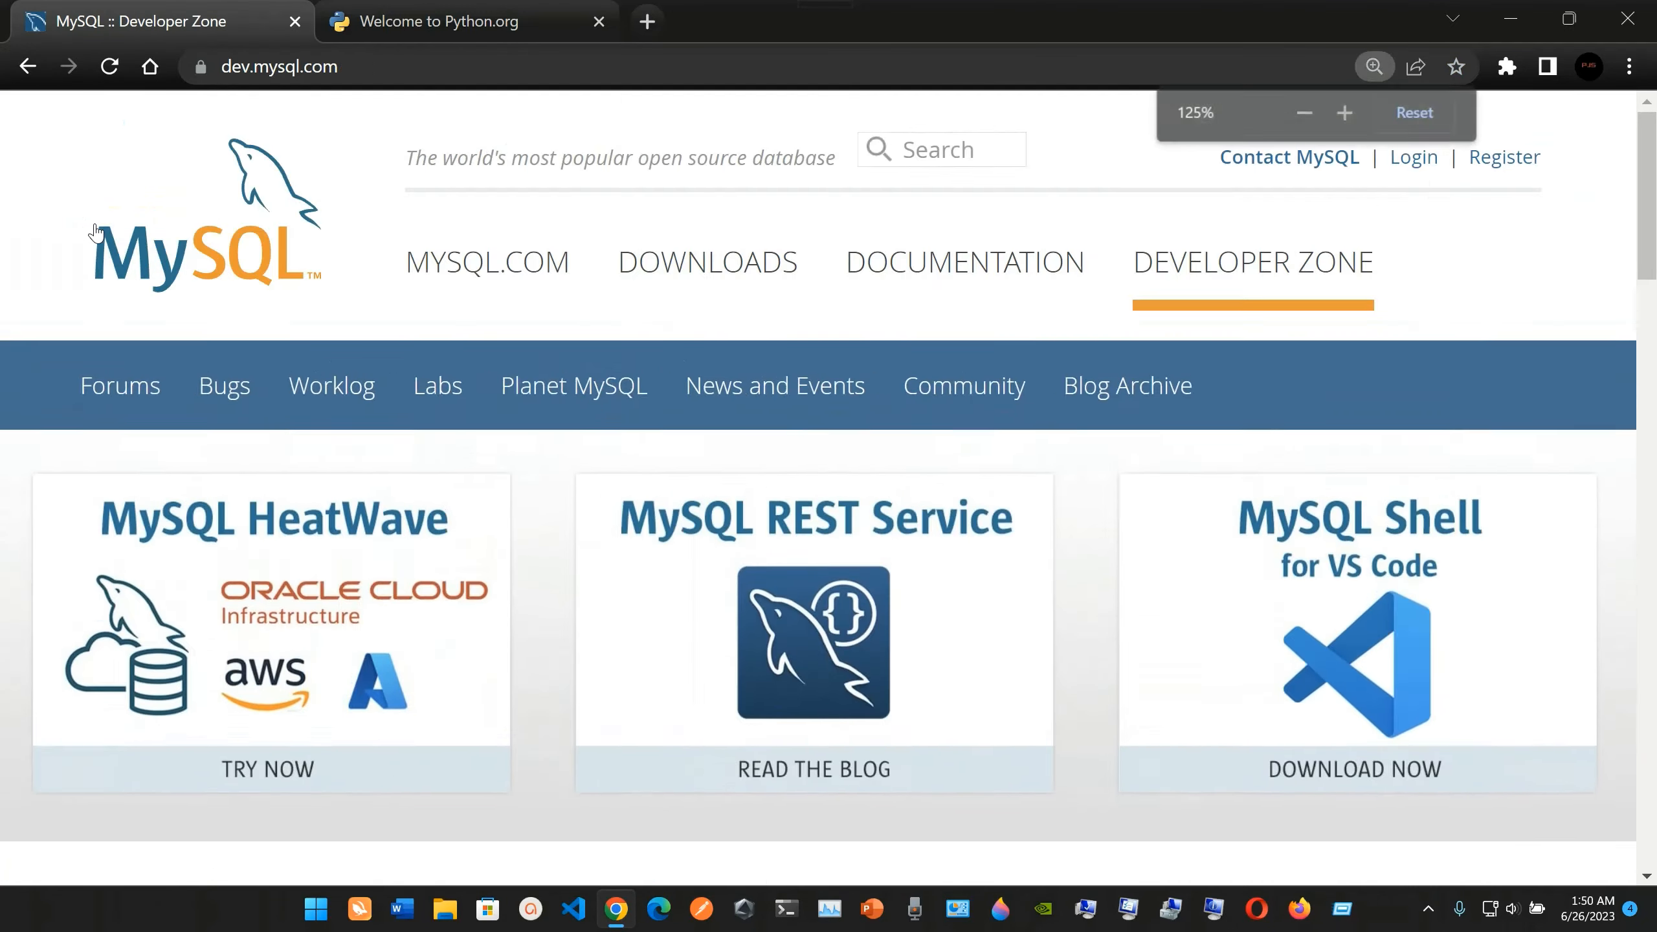
pyautogui.click(716, 255)
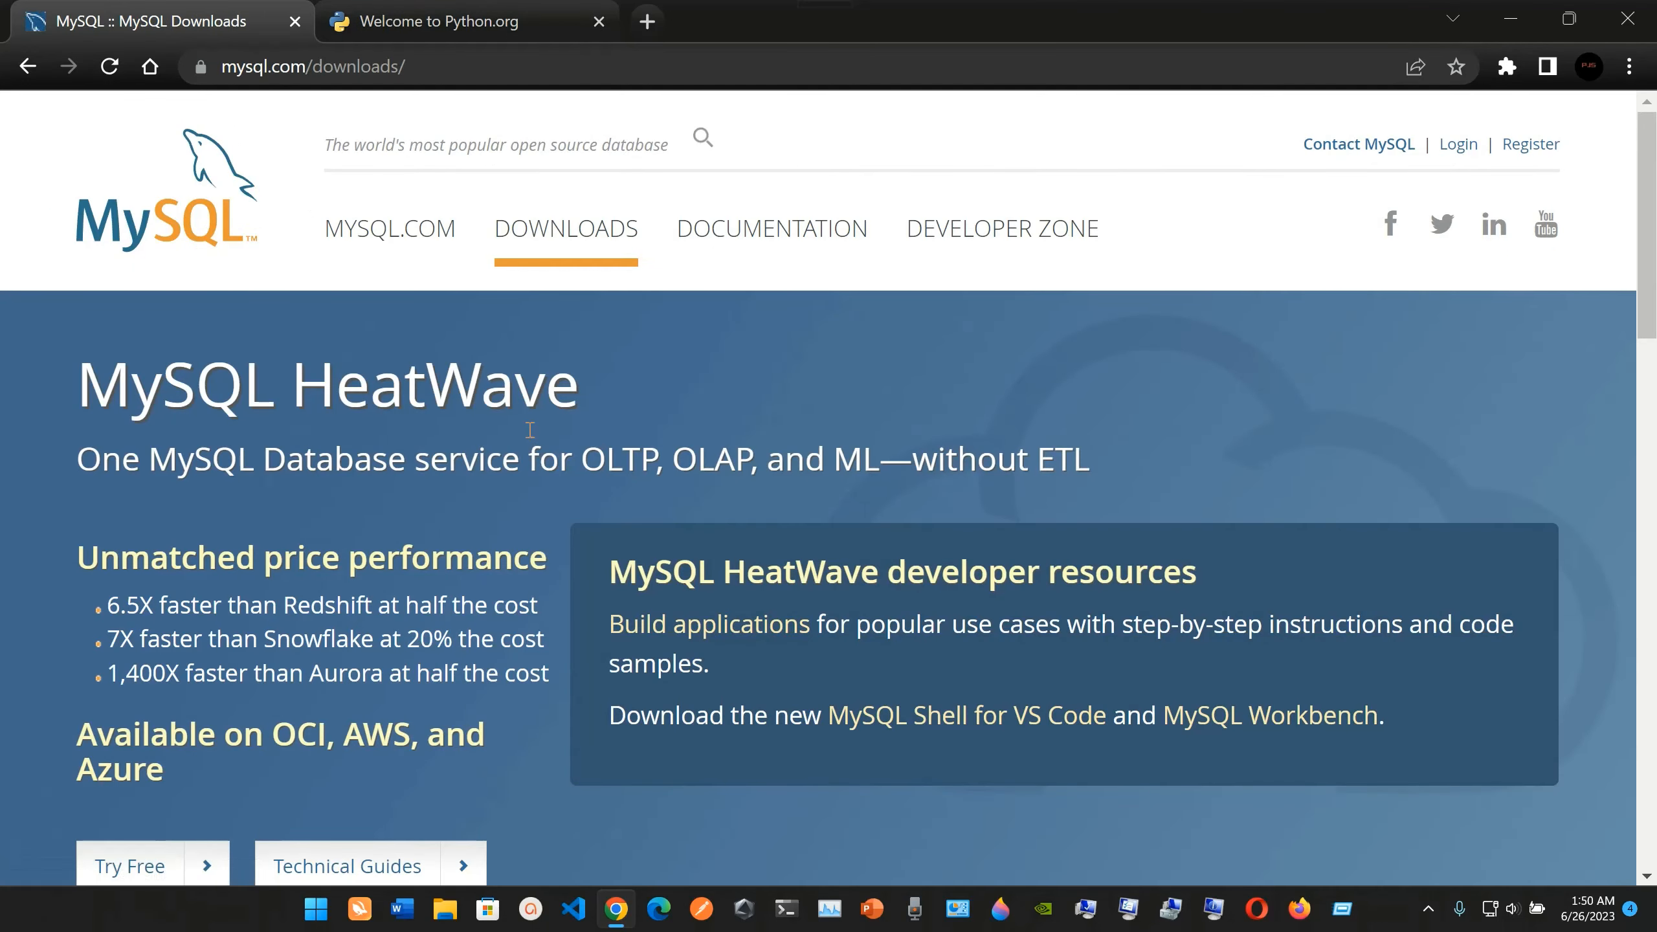
# Open the MySQL Community (GPL) Downloads page from the MySQL Downloads page.
pyautogui.scroll(-10, 526, 433)
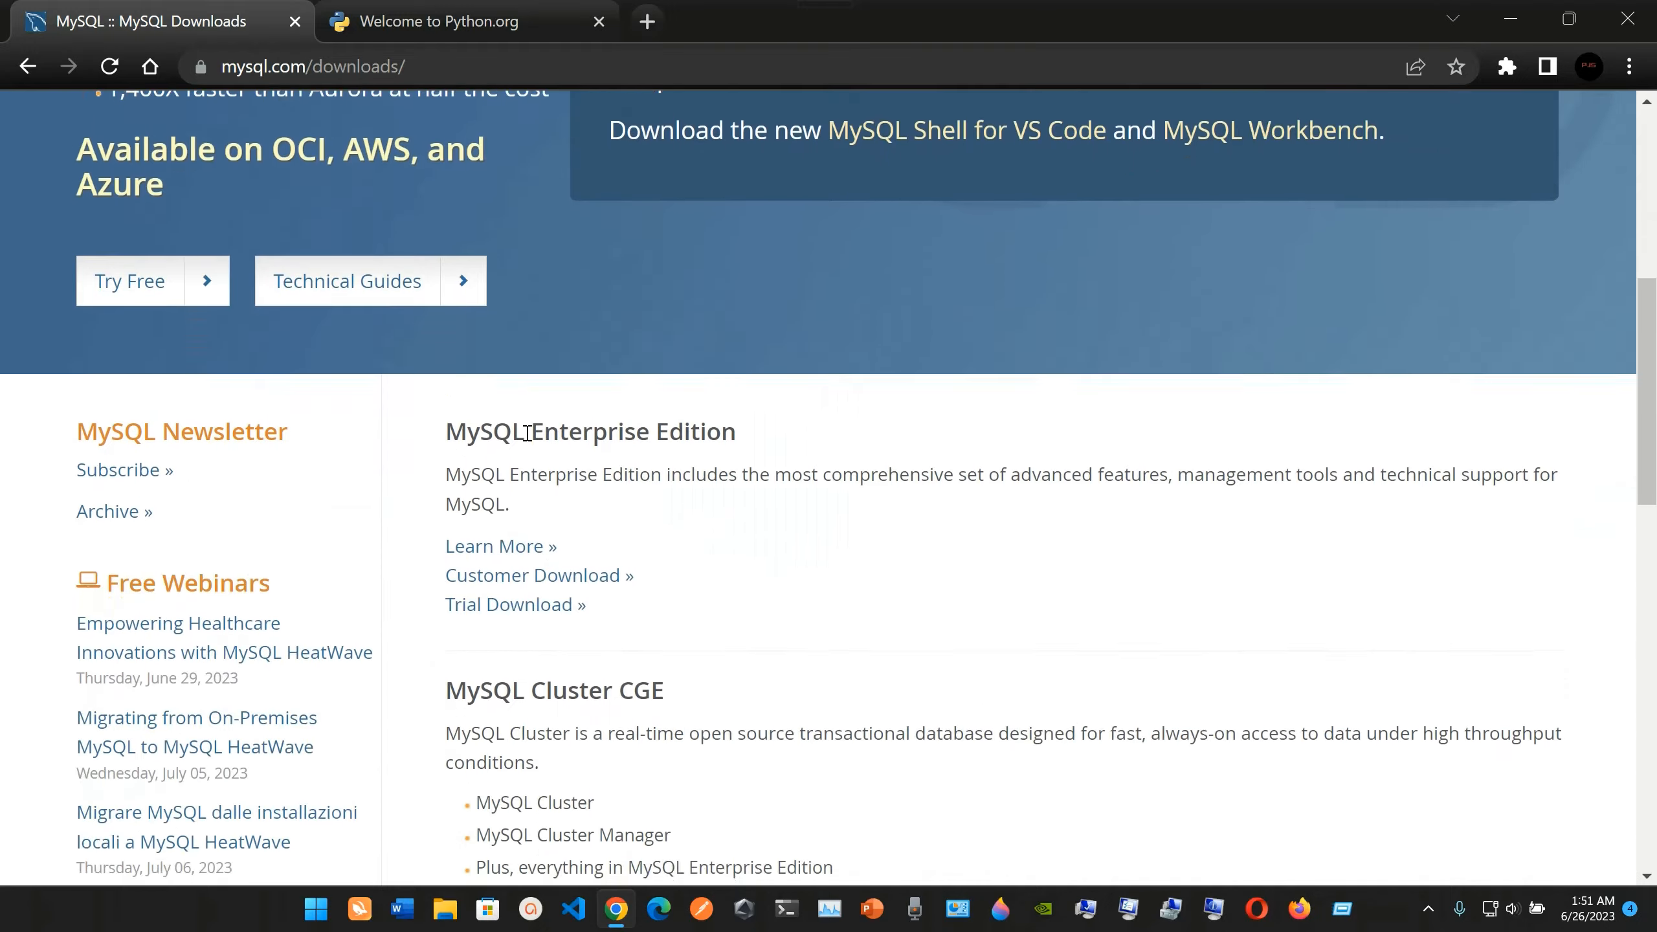
pyautogui.scroll(10, 527, 433)
pyautogui.scroll(-10, 527, 433)
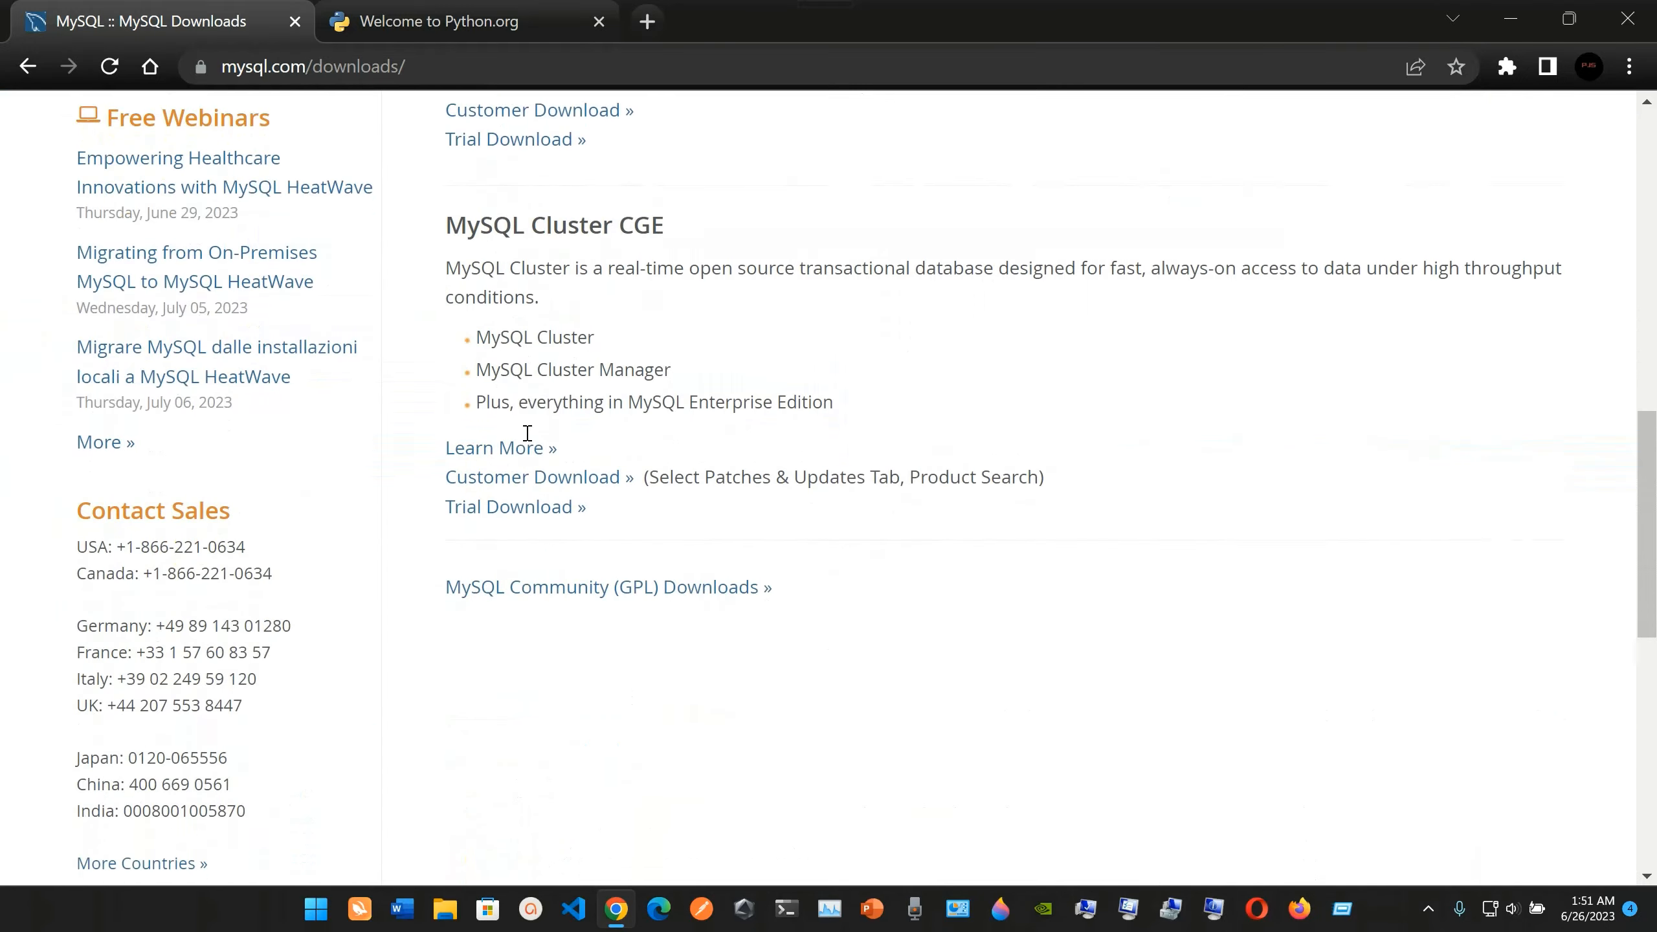
pyautogui.scroll(3, 526, 433)
pyautogui.scroll(10, 527, 646)
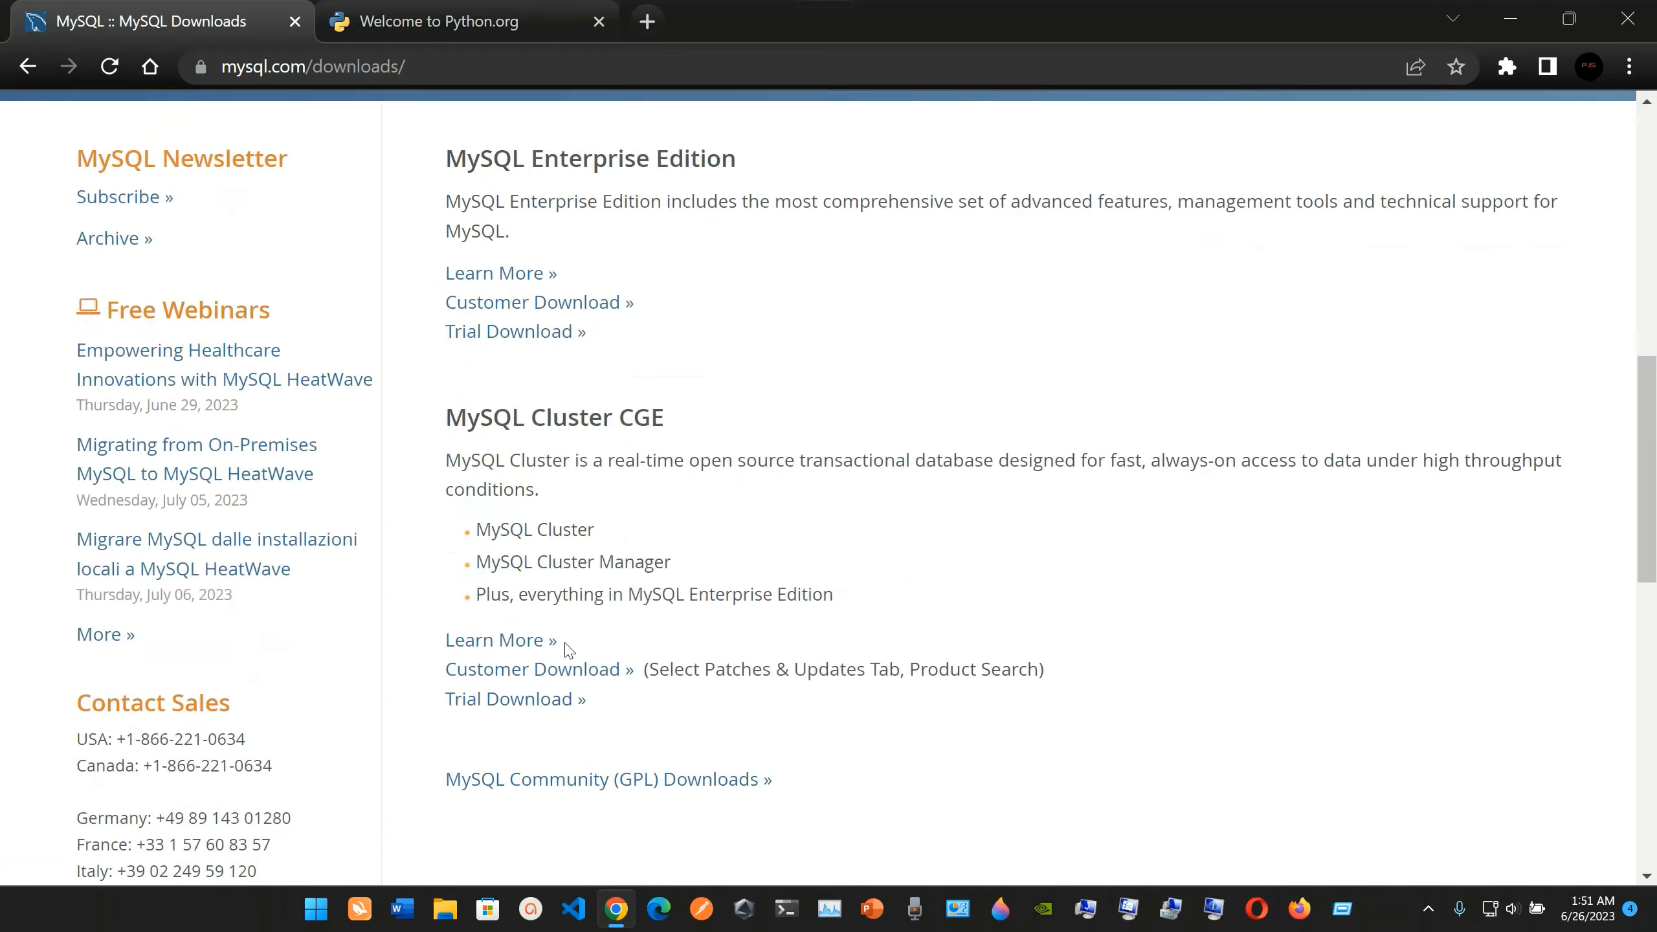
pyautogui.scroll(-2, 540, 475)
pyautogui.scroll(-10, 540, 475)
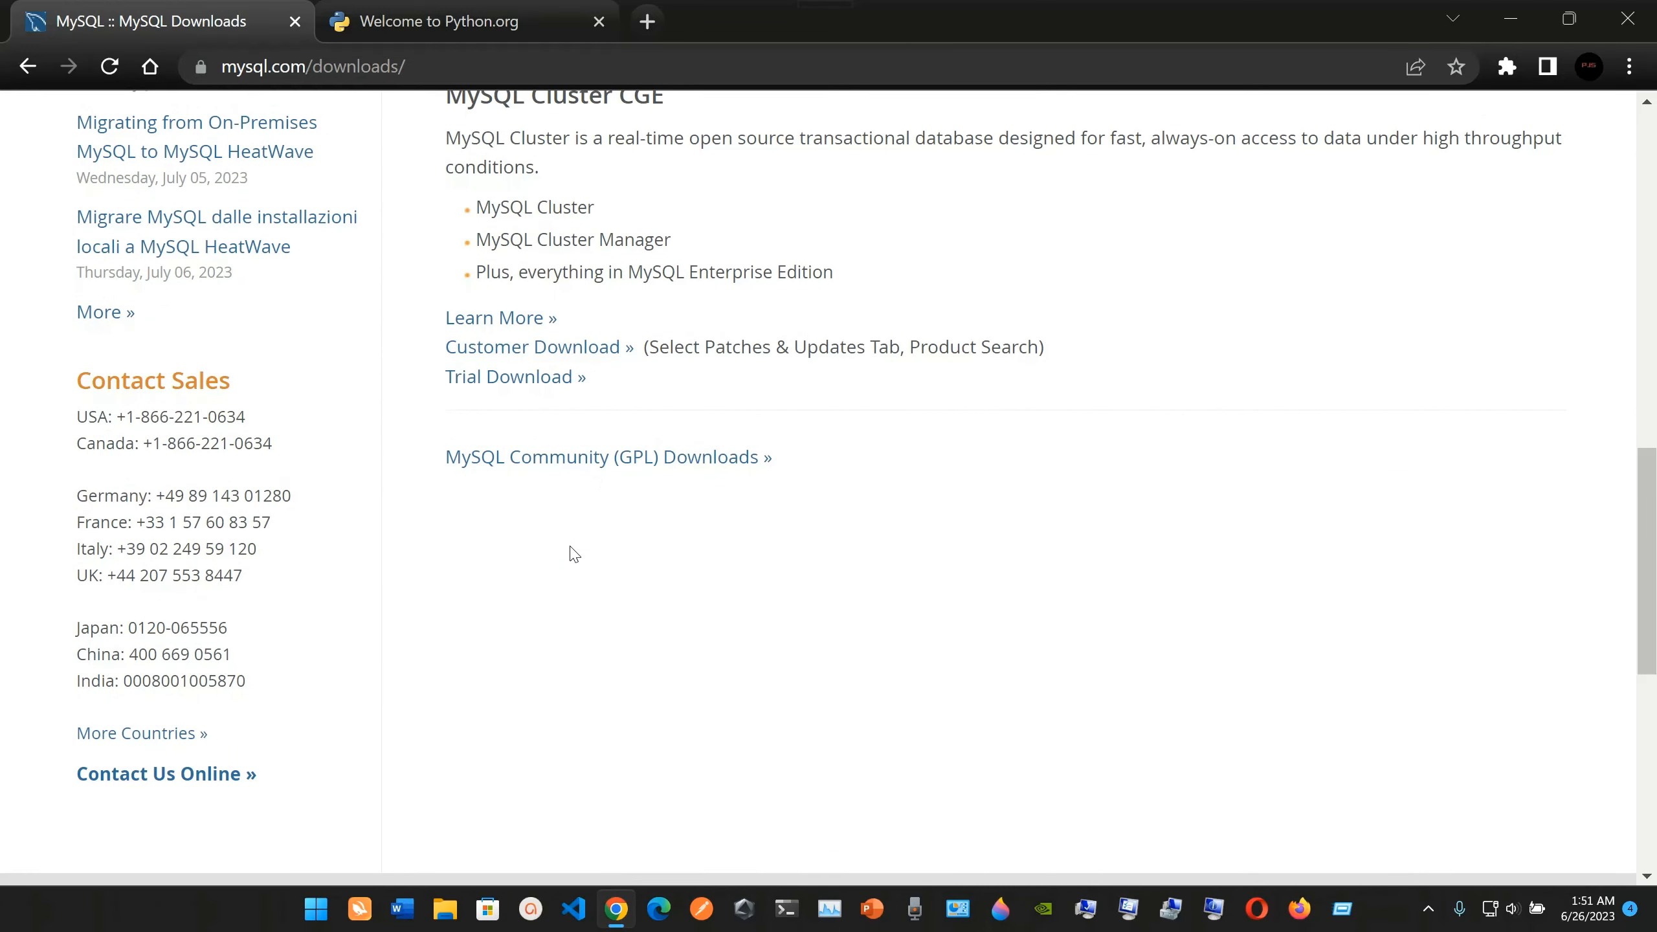
pyautogui.scroll(-1, 569, 552)
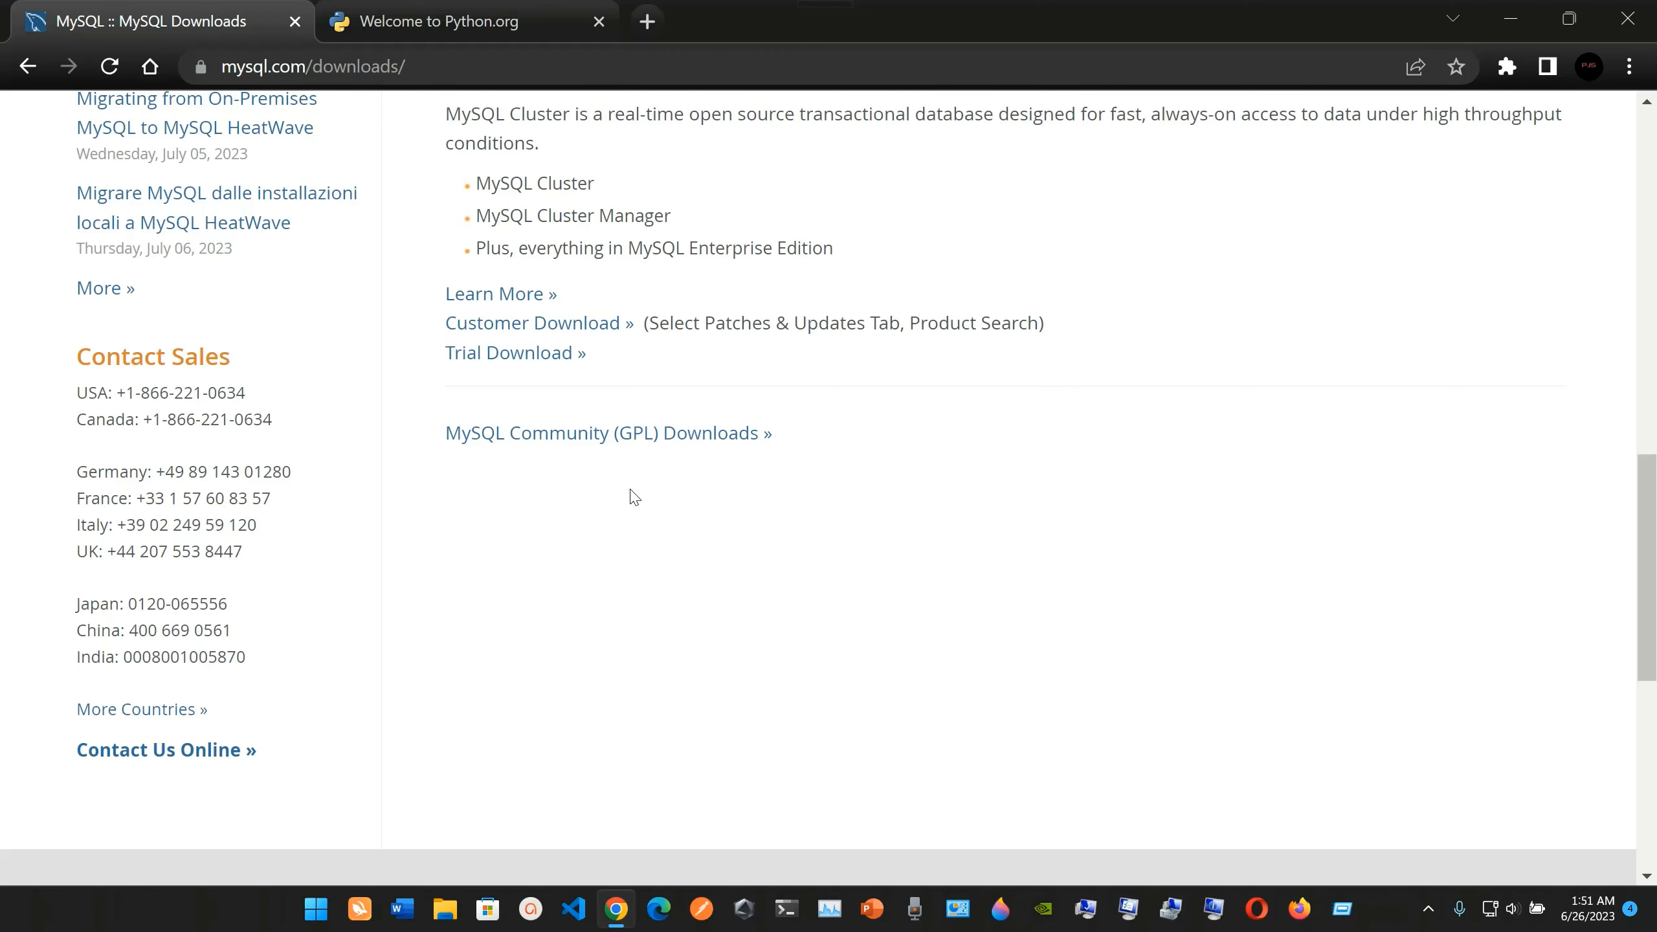
pyautogui.click(685, 434)
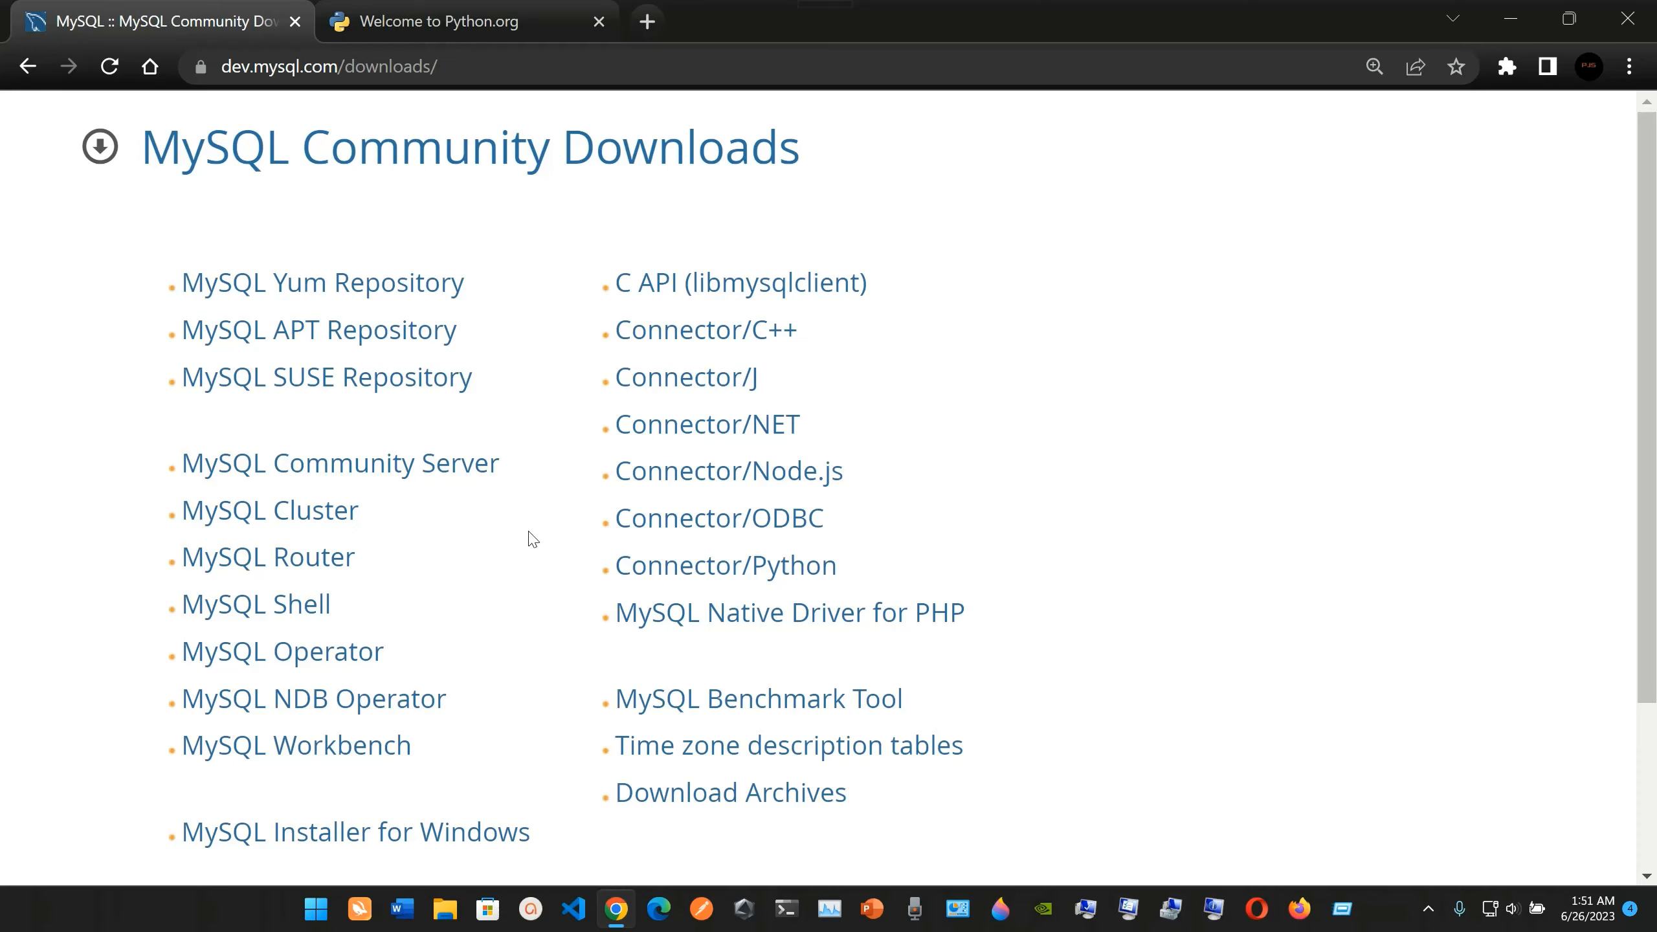
# Open the MySQL Installer for Windows page and choose the 428.3M MSI Installer, version 8.0.33, for download.
pyautogui.scroll(-3, 531, 538)
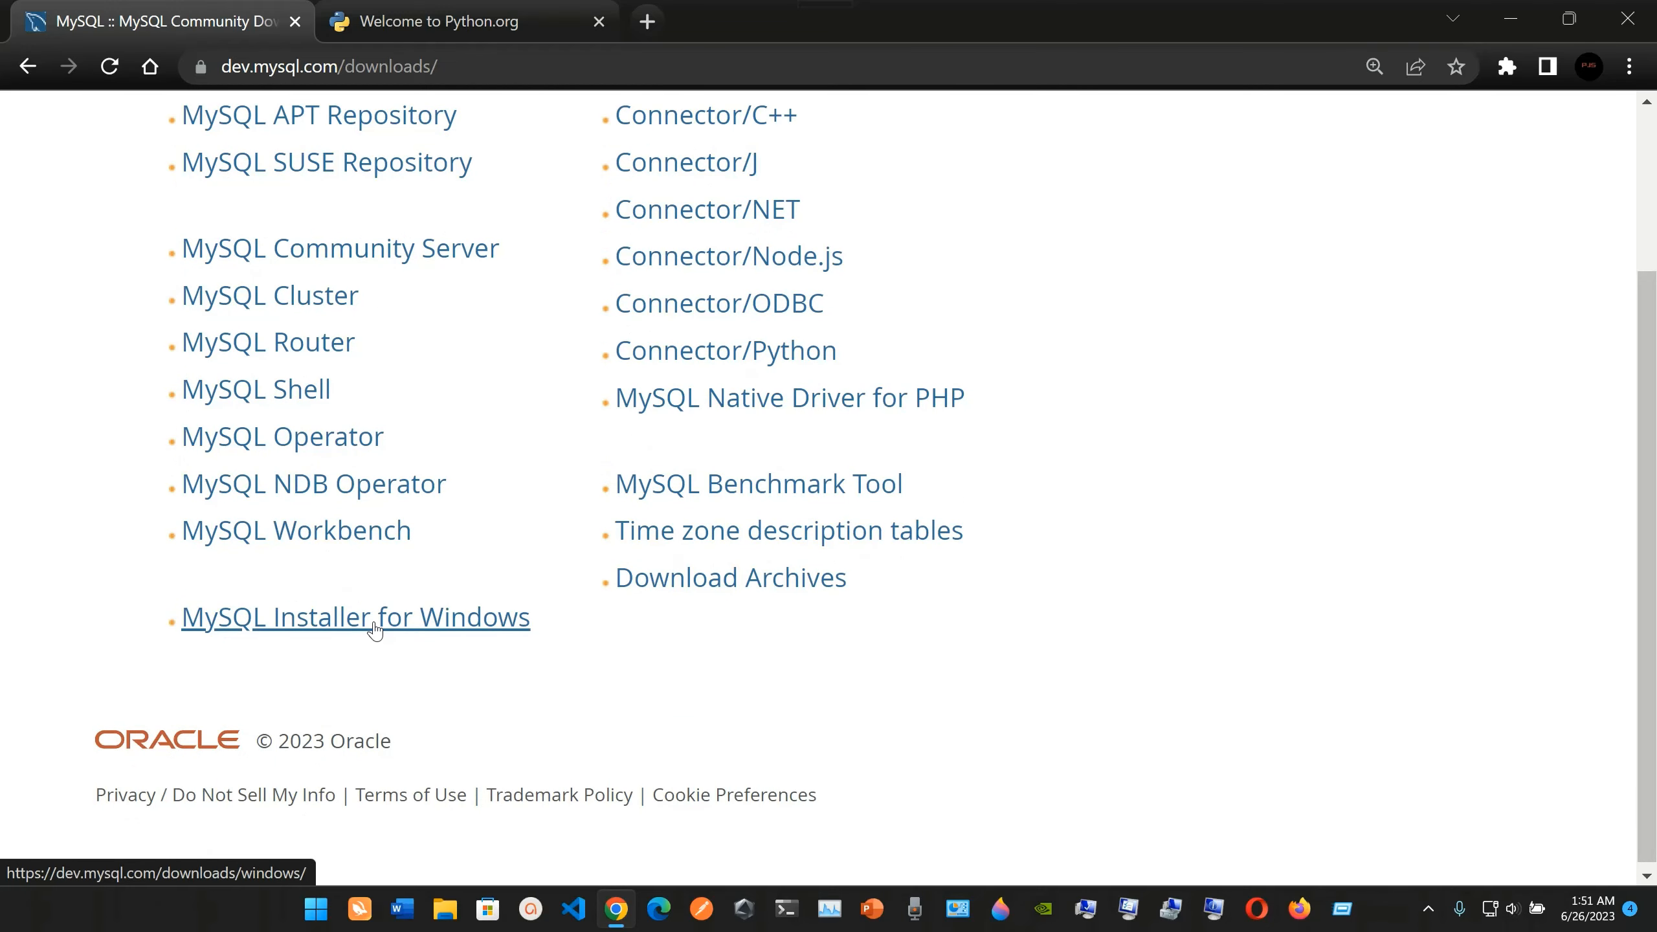
pyautogui.click(408, 632)
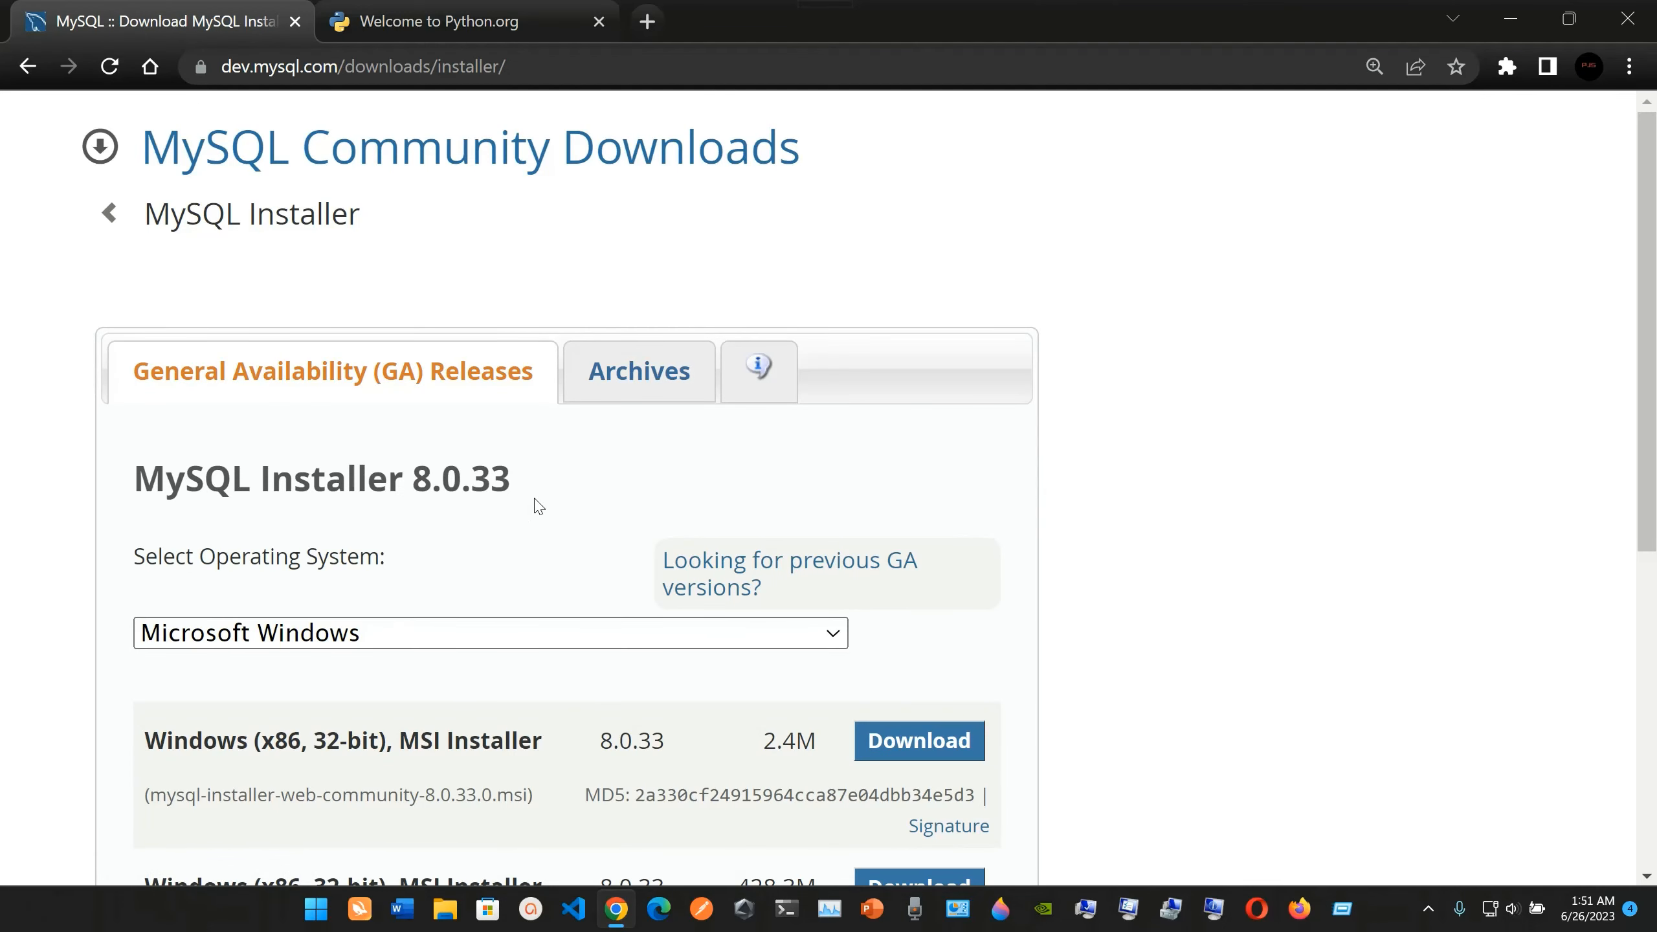
pyautogui.scroll(-2, 538, 507)
pyautogui.scroll(-2, 573, 696)
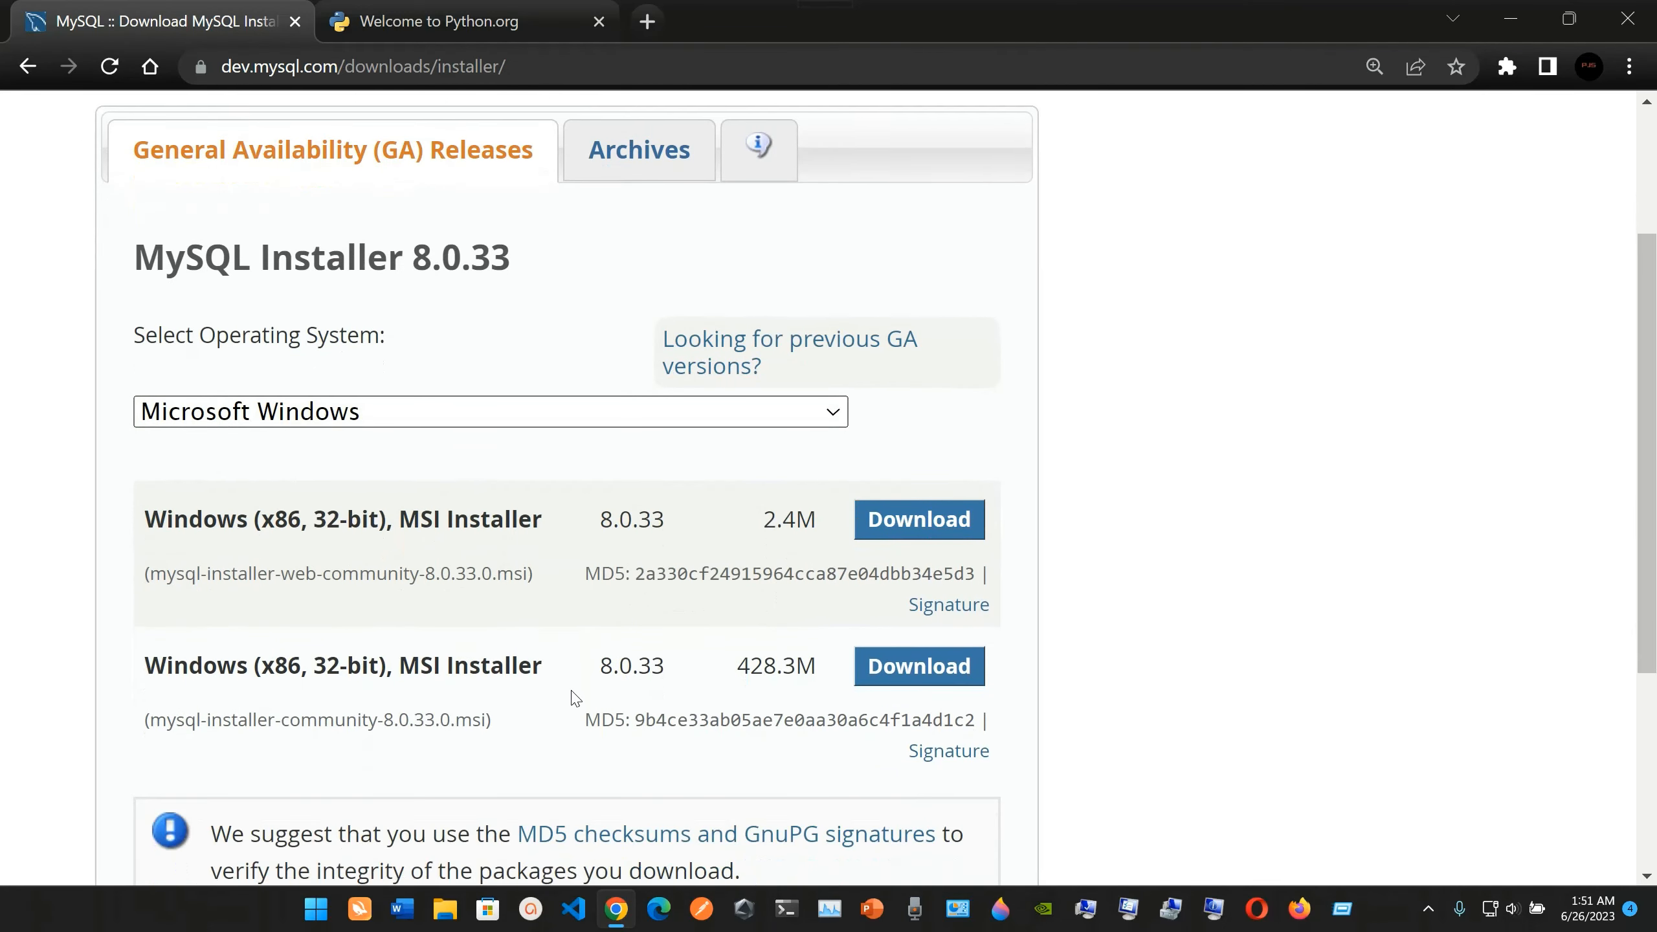
pyautogui.scroll(-1, 516, 632)
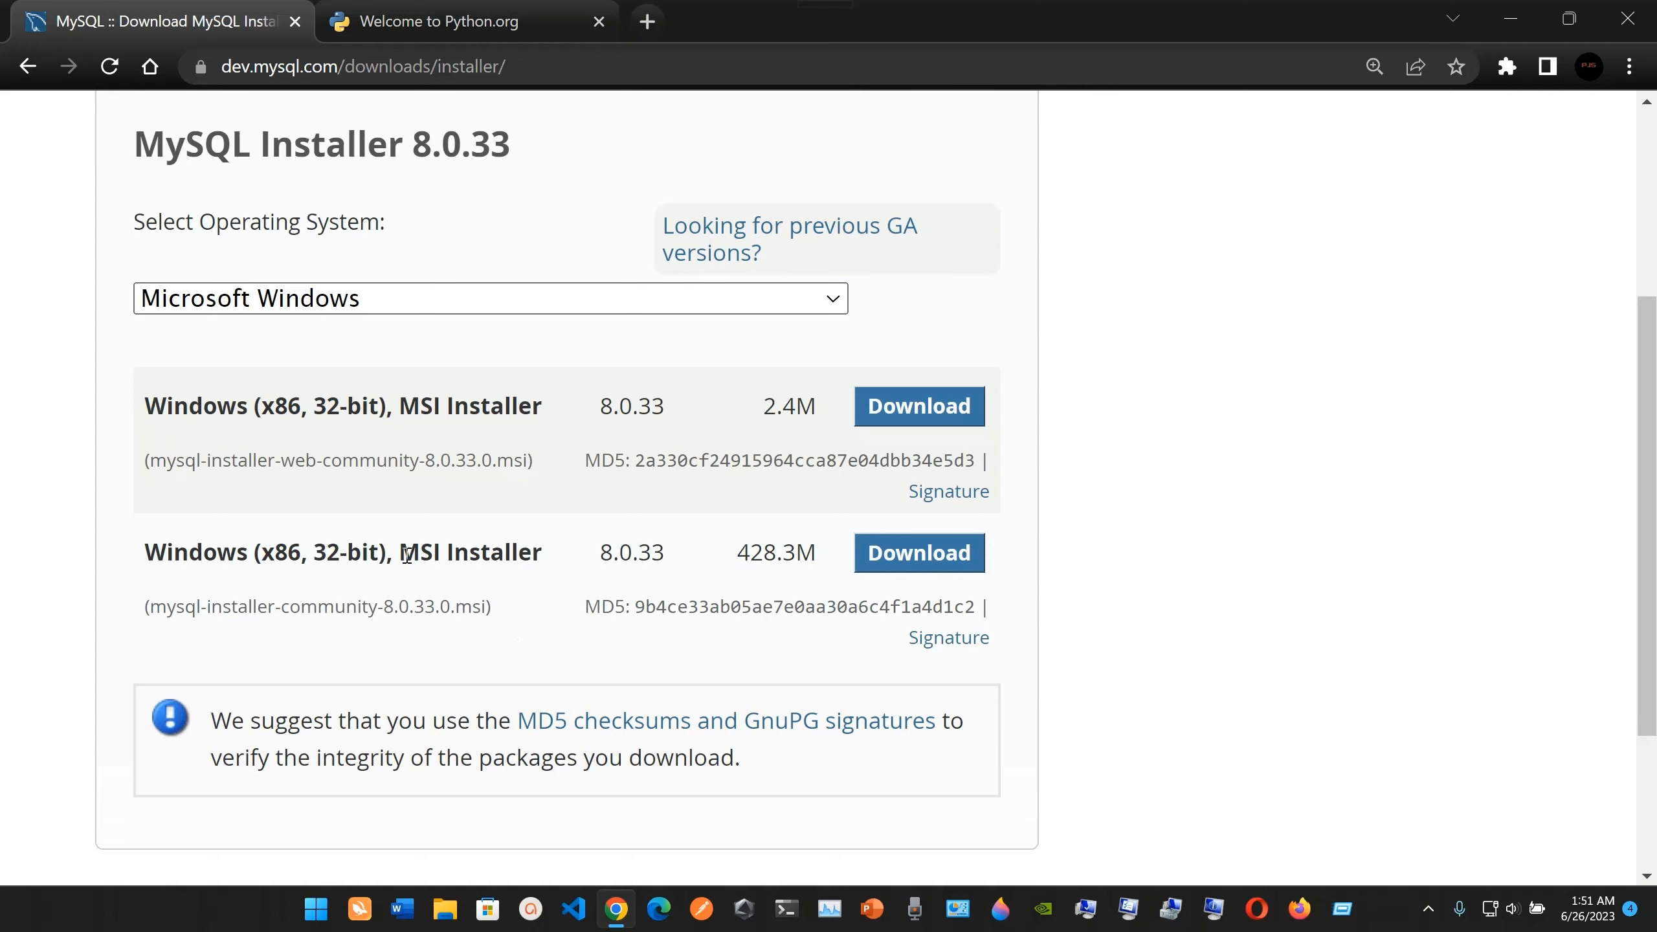
pyautogui.click(926, 555)
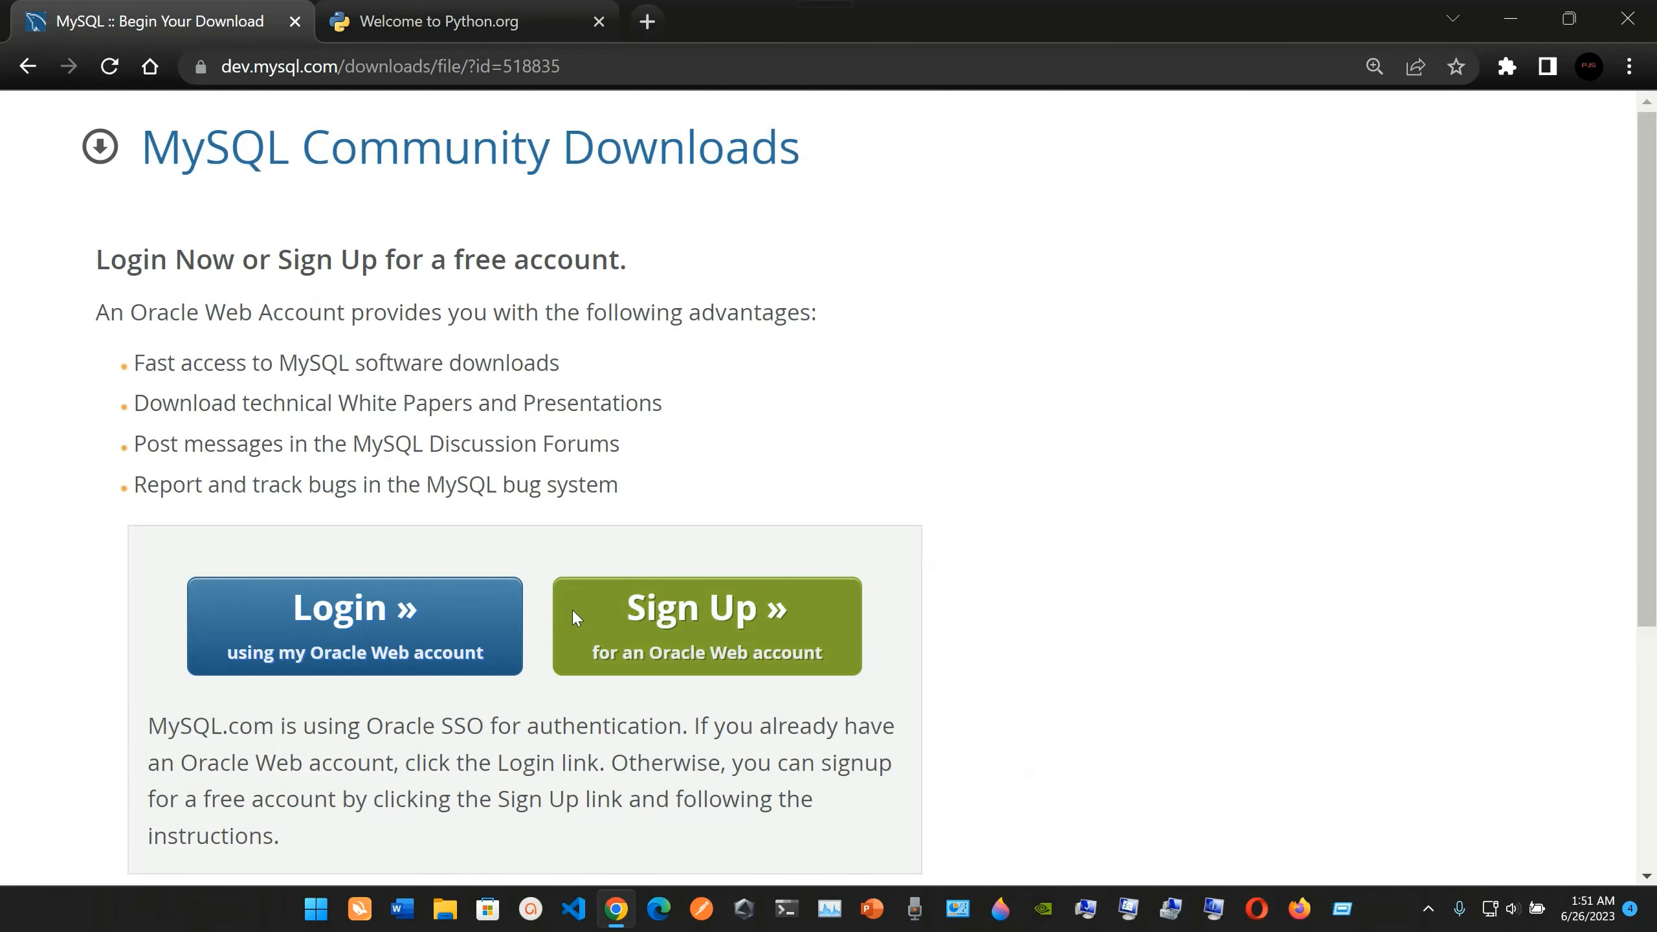
# Start downloading mysql-installer-community-8.0.33.0.msi without logging in or signing up for an Oracle account.
pyautogui.scroll(-2, 572, 610)
pyautogui.scroll(-1, 636, 573)
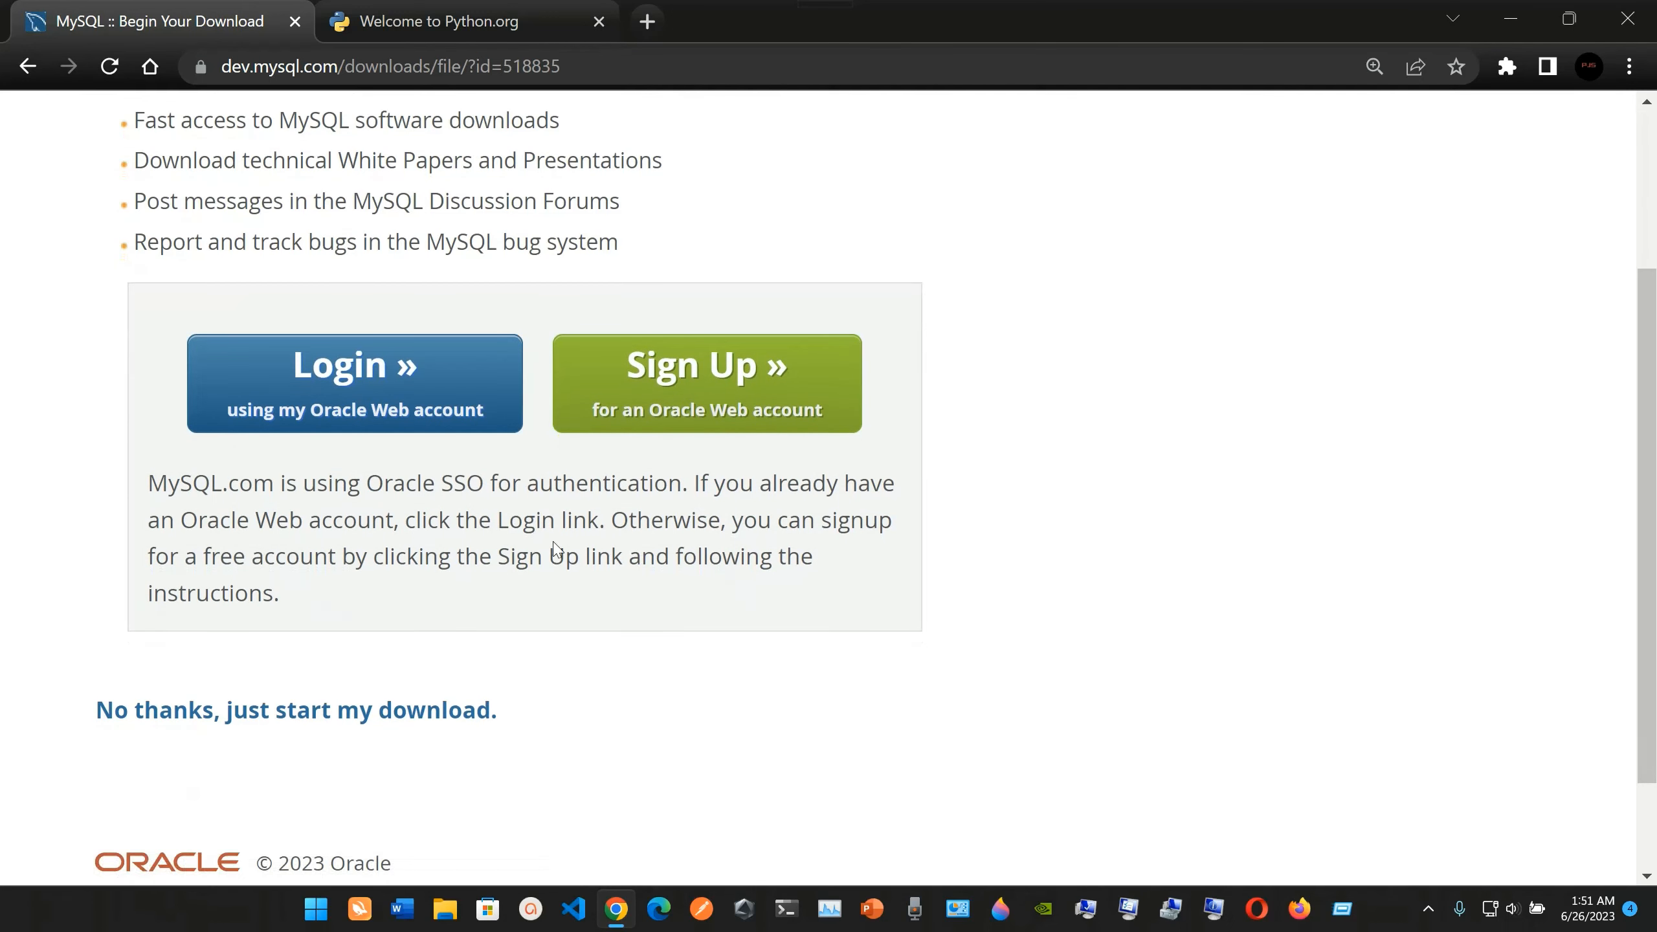
pyautogui.scroll(-2, 440, 614)
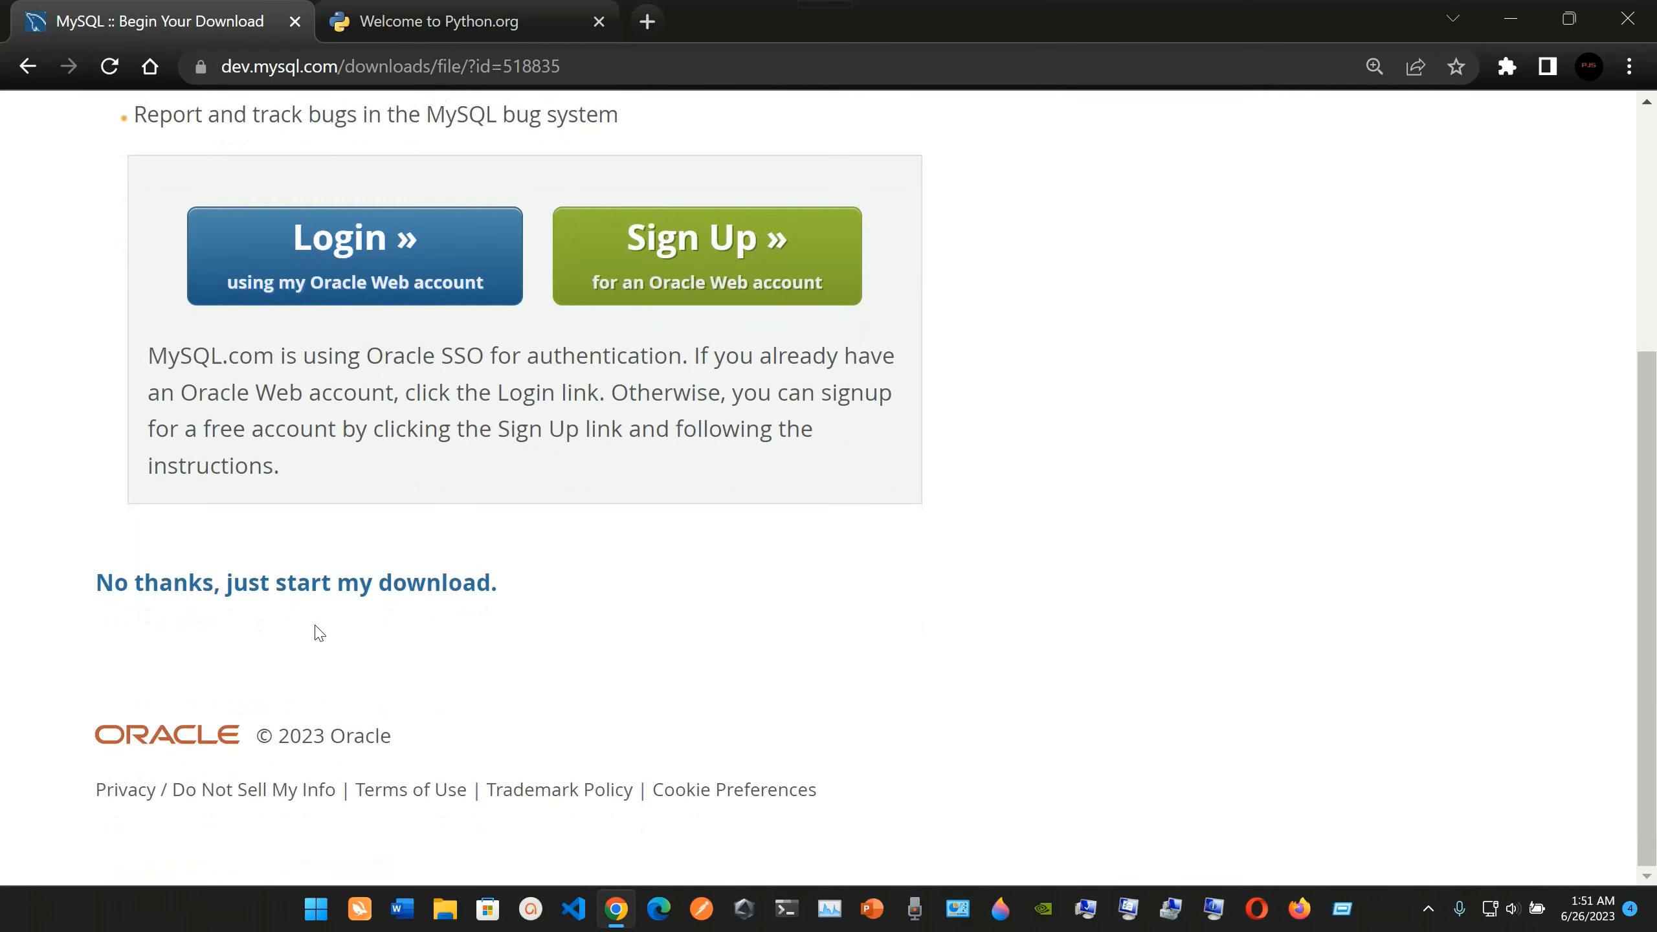
pyautogui.click(380, 591)
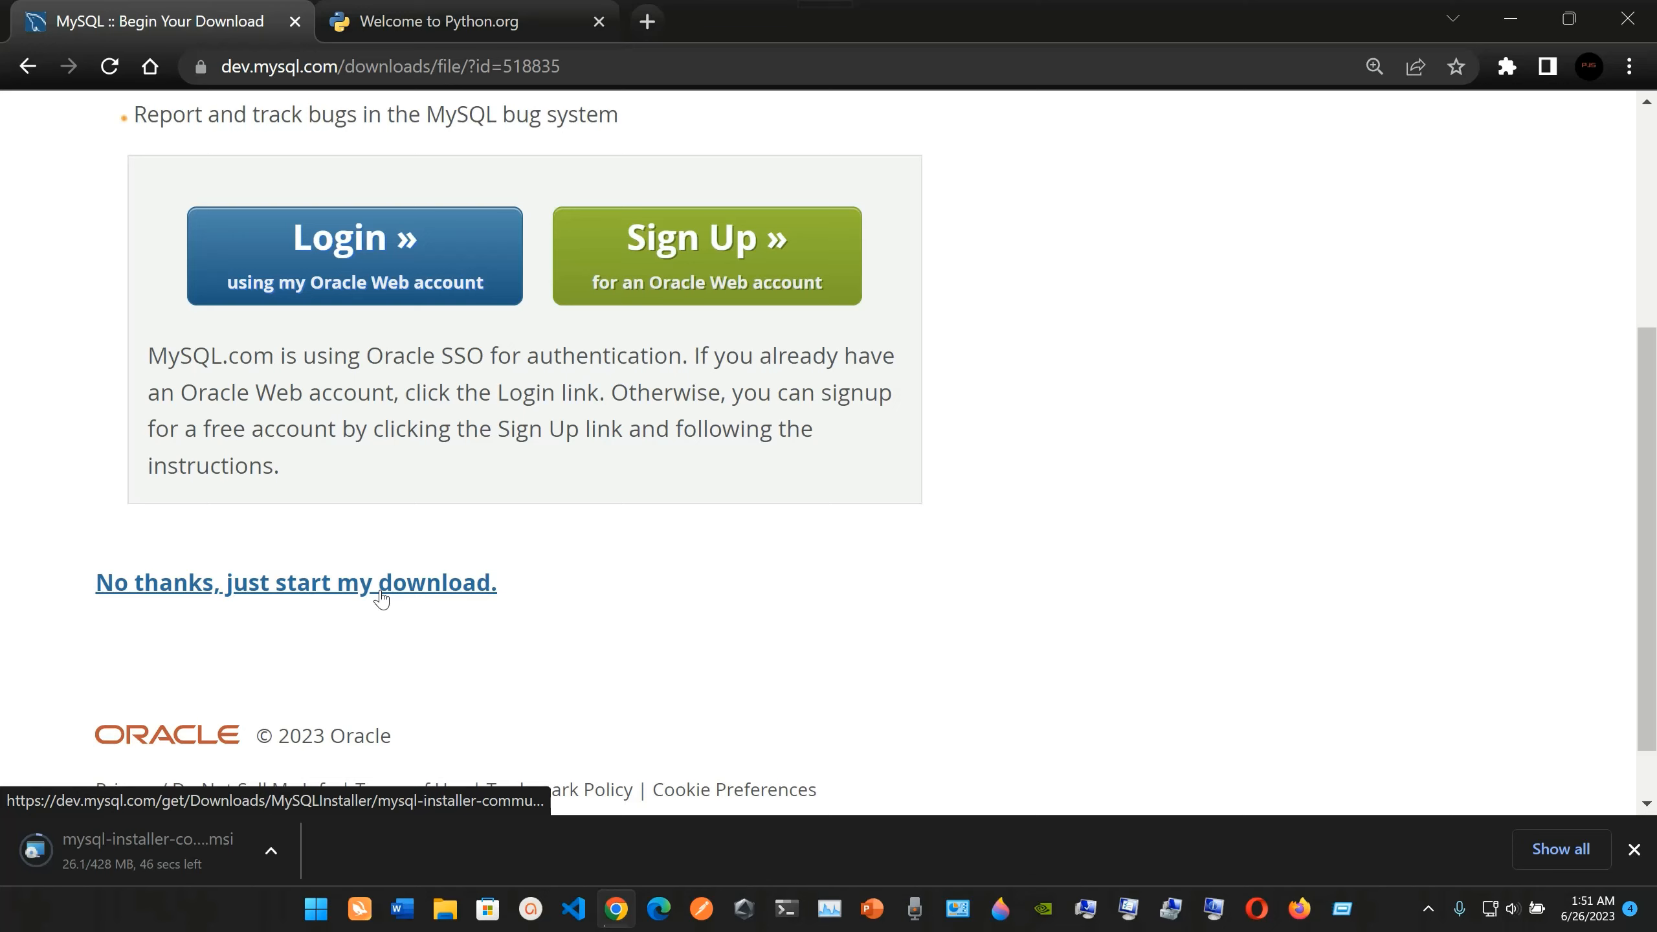
# Switch to Windows PowerShell in the Terminal and check the installed Python version with python --version.
pyautogui.click(786, 914)
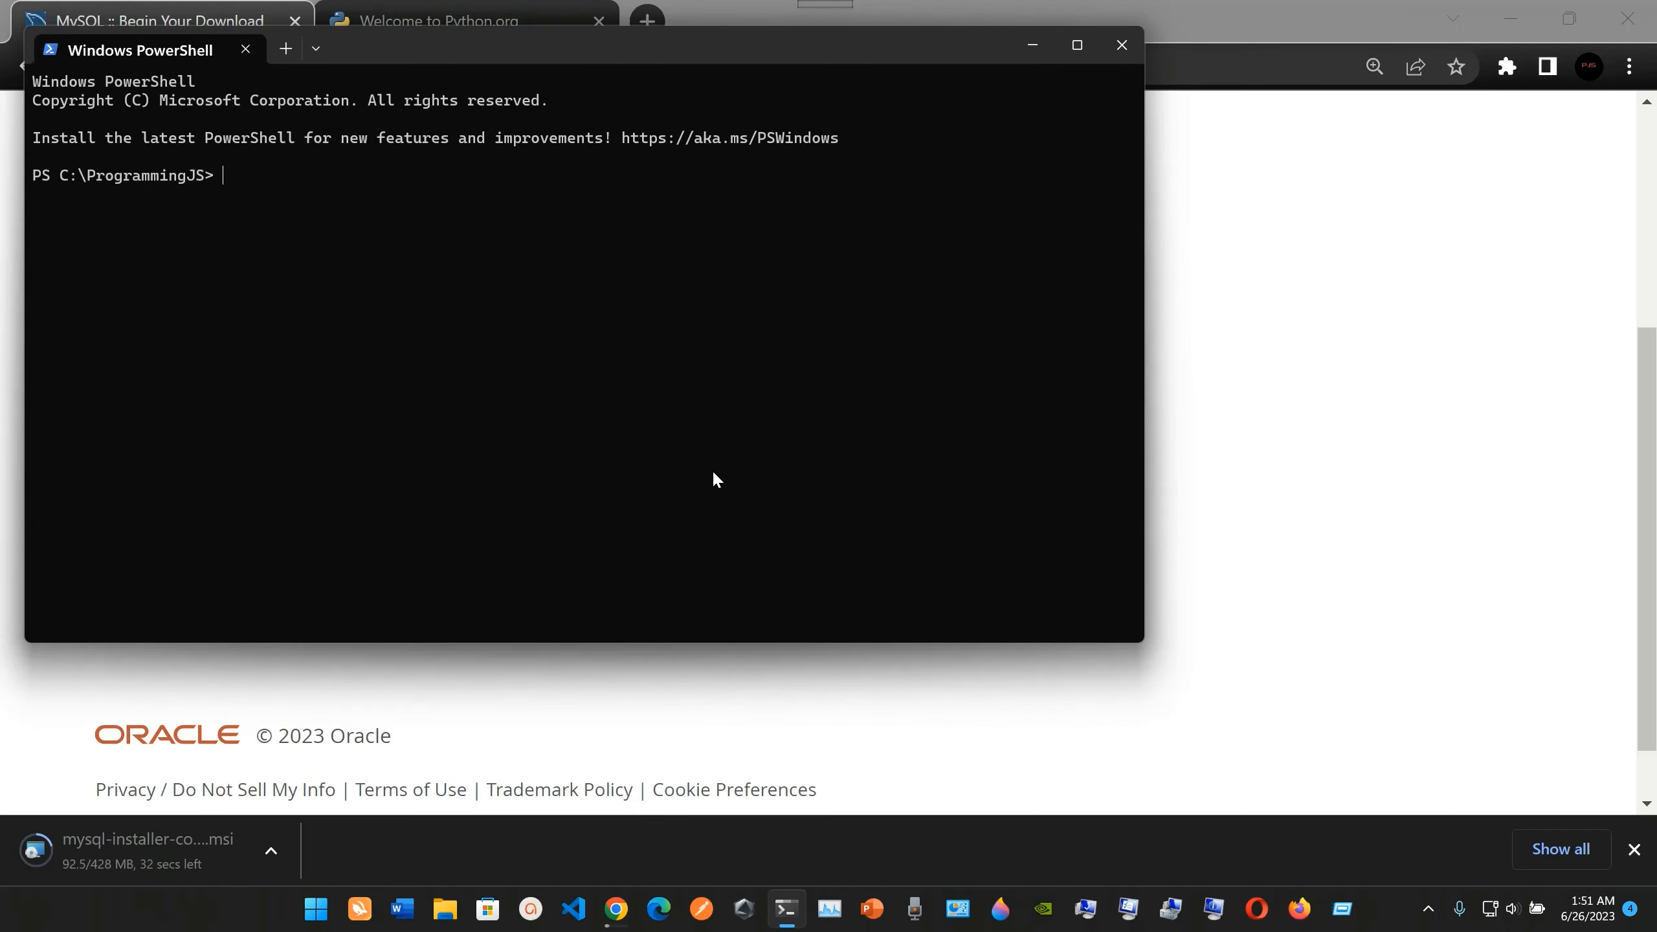
pyautogui.scroll(4, 712, 469)
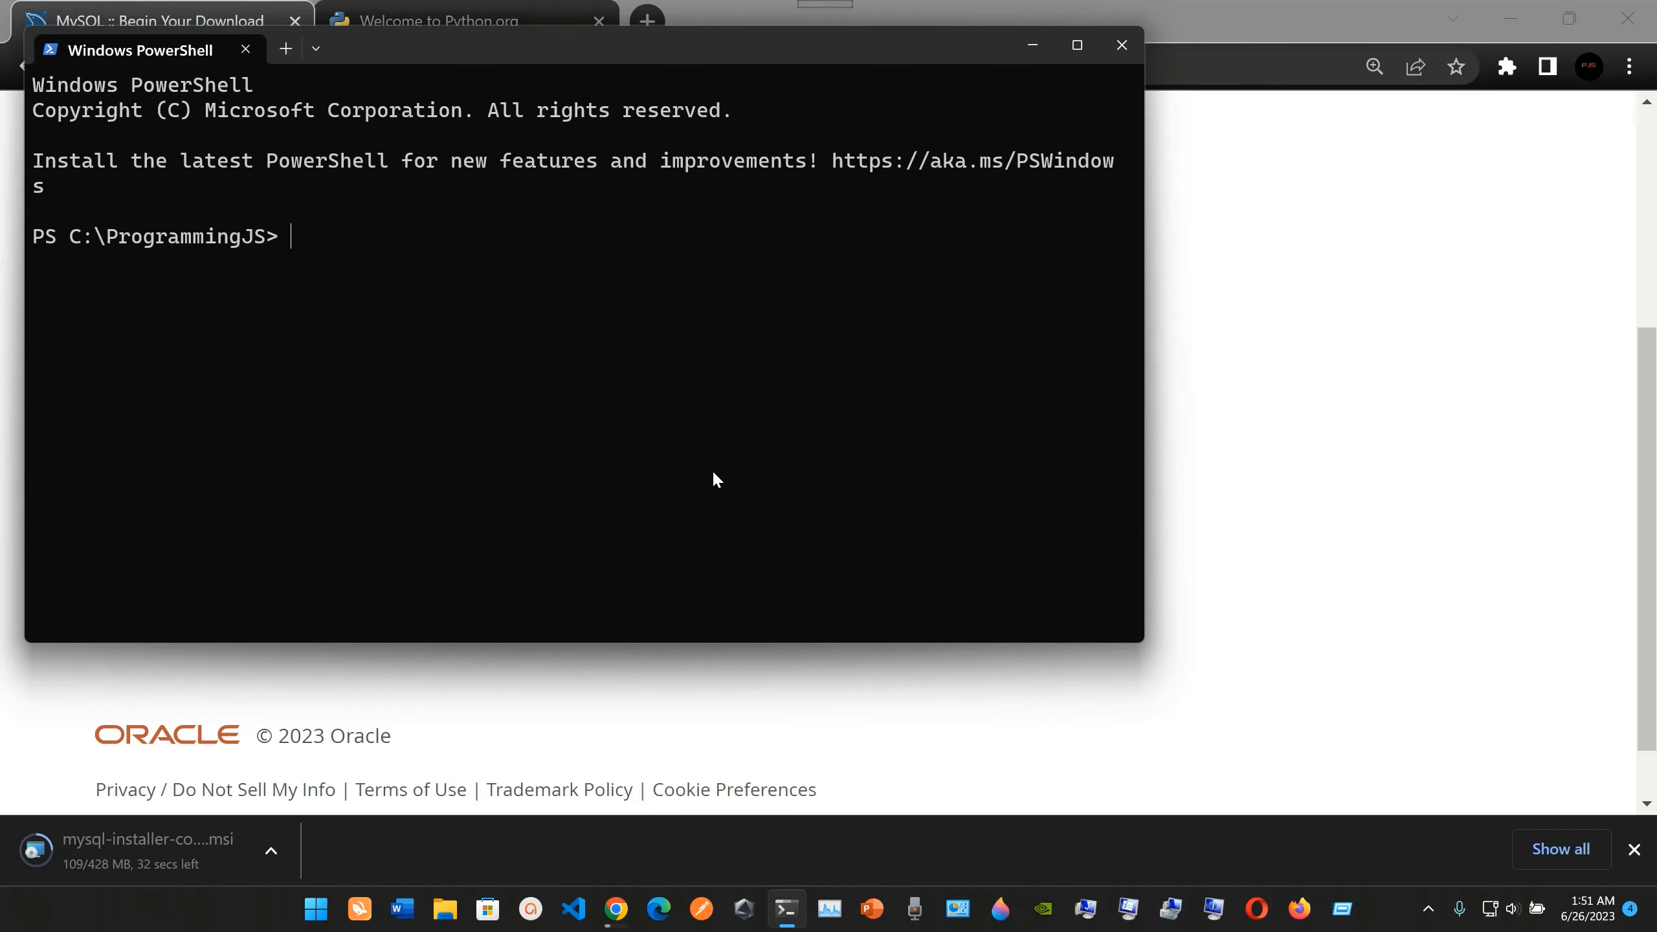
pyautogui.scroll(-1, 714, 474)
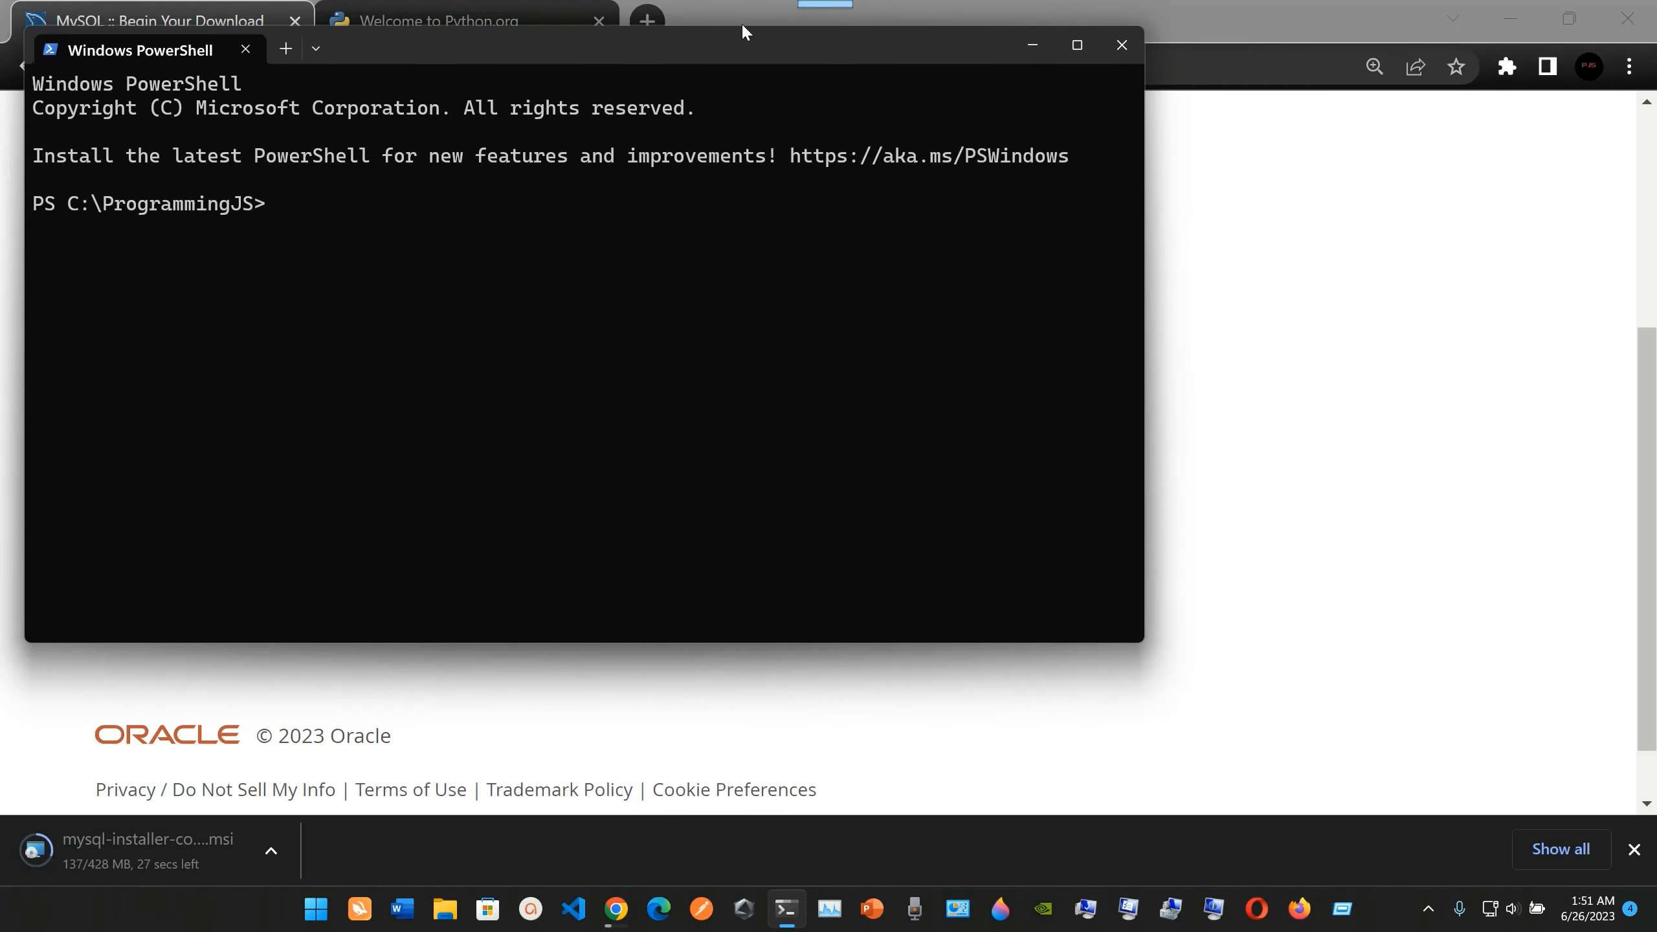
pyautogui.moveTo(725, 46); pyautogui.dragTo(825, 244)
pyautogui.write('p')
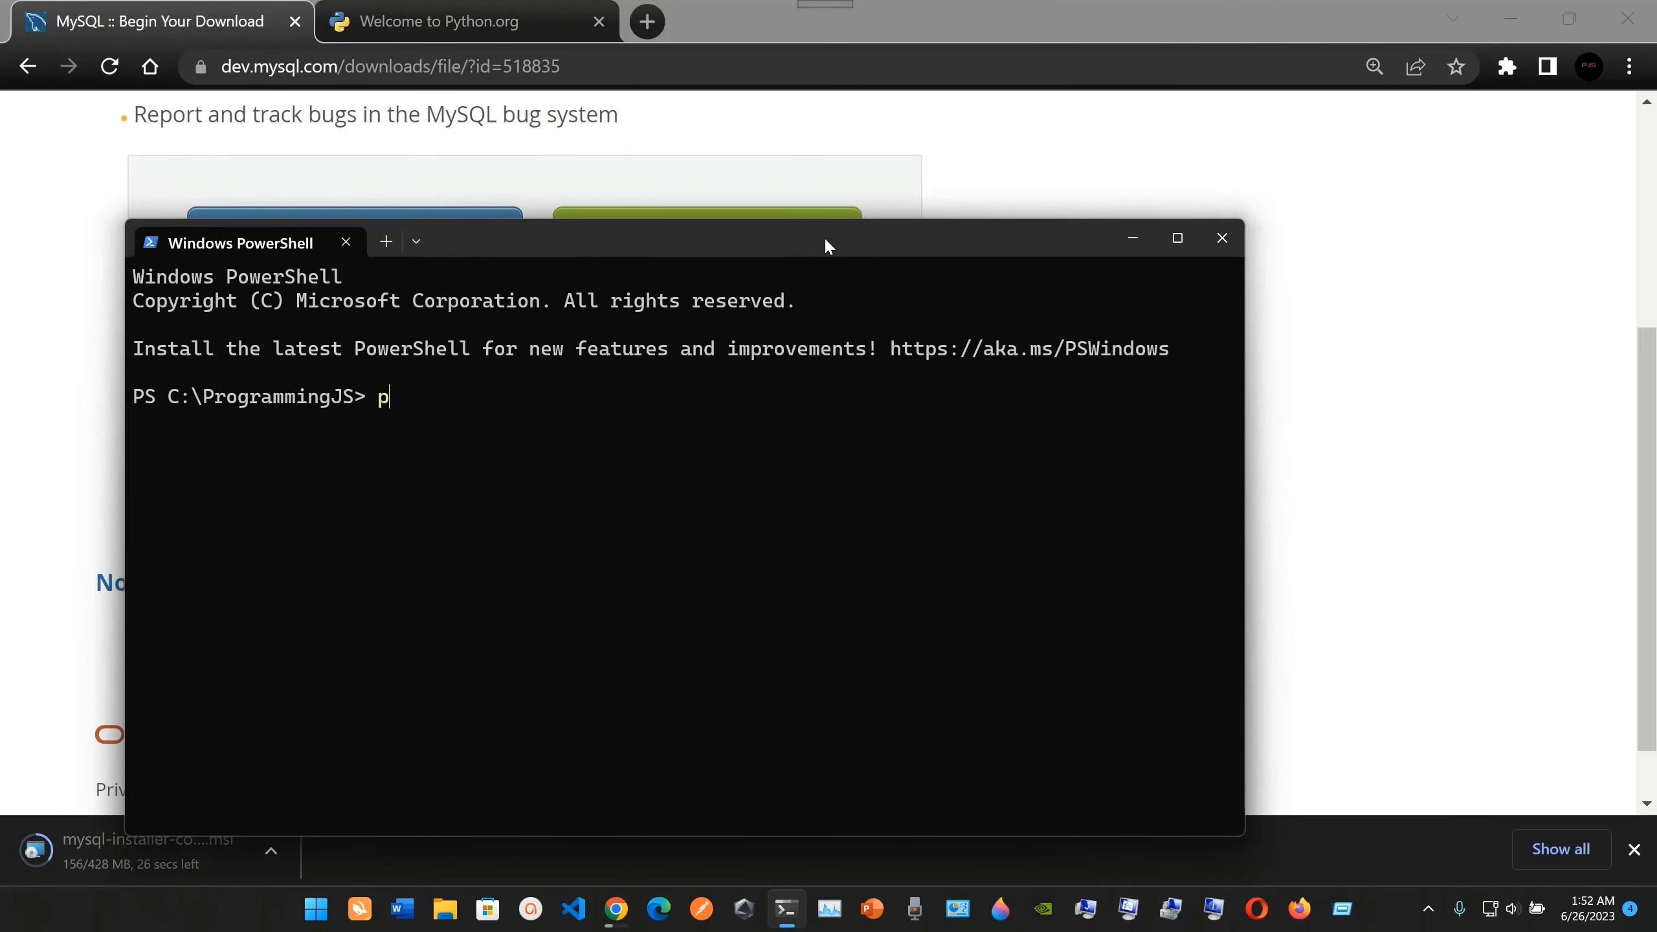
pyautogui.write('ython --version')
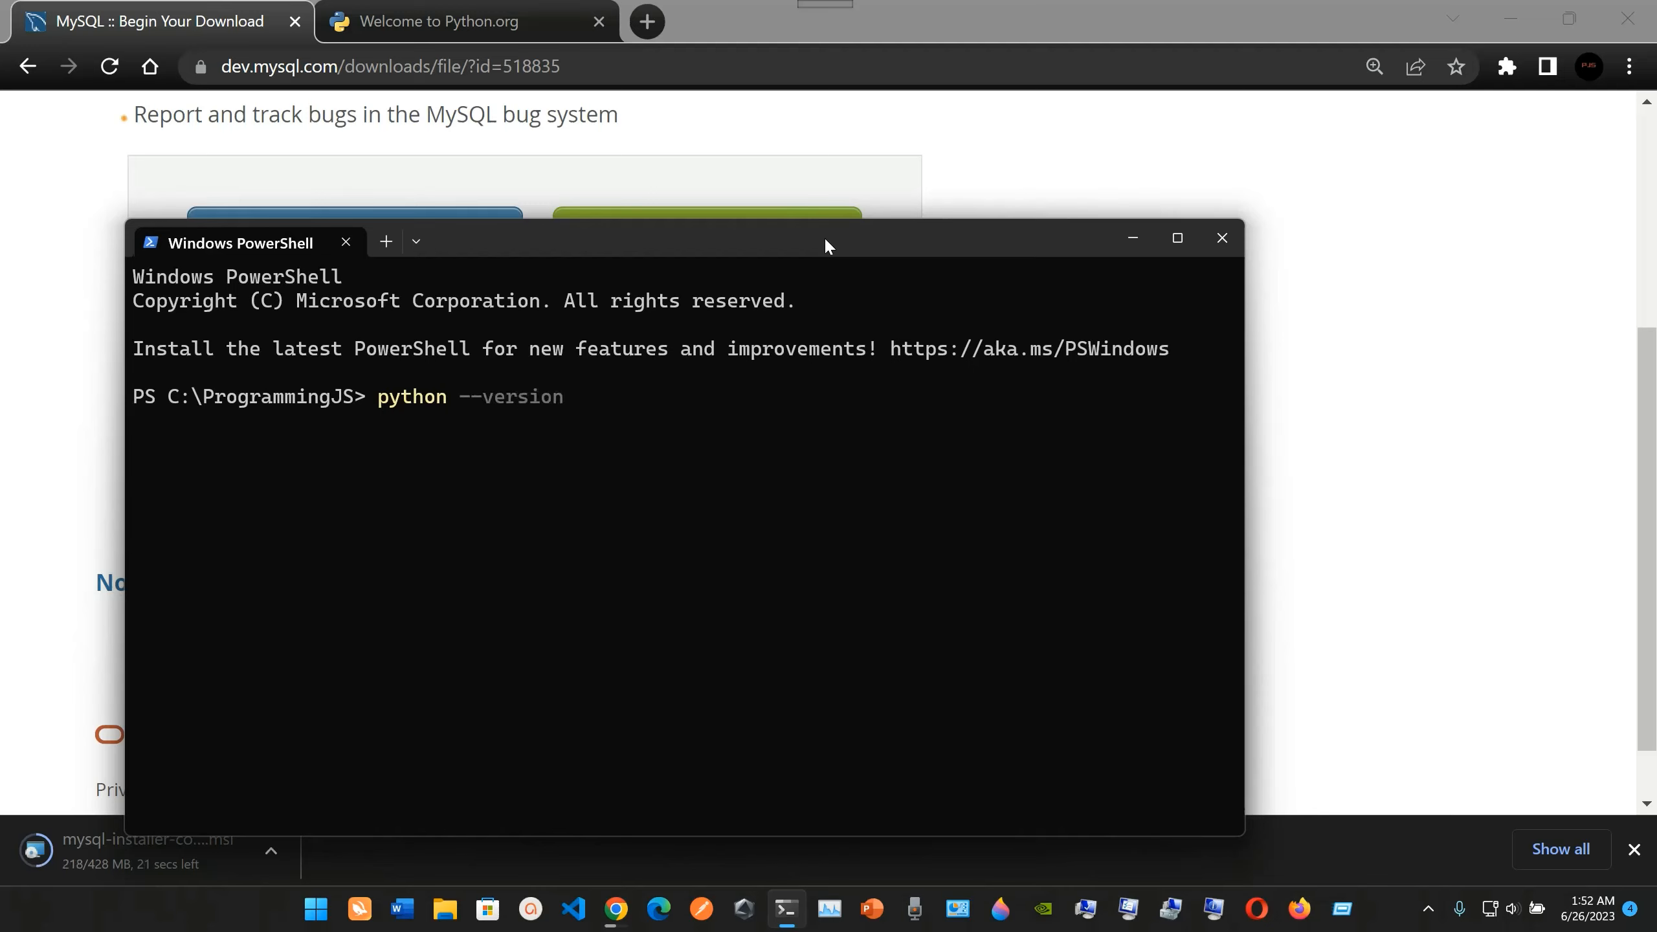
pyautogui.press('Return')
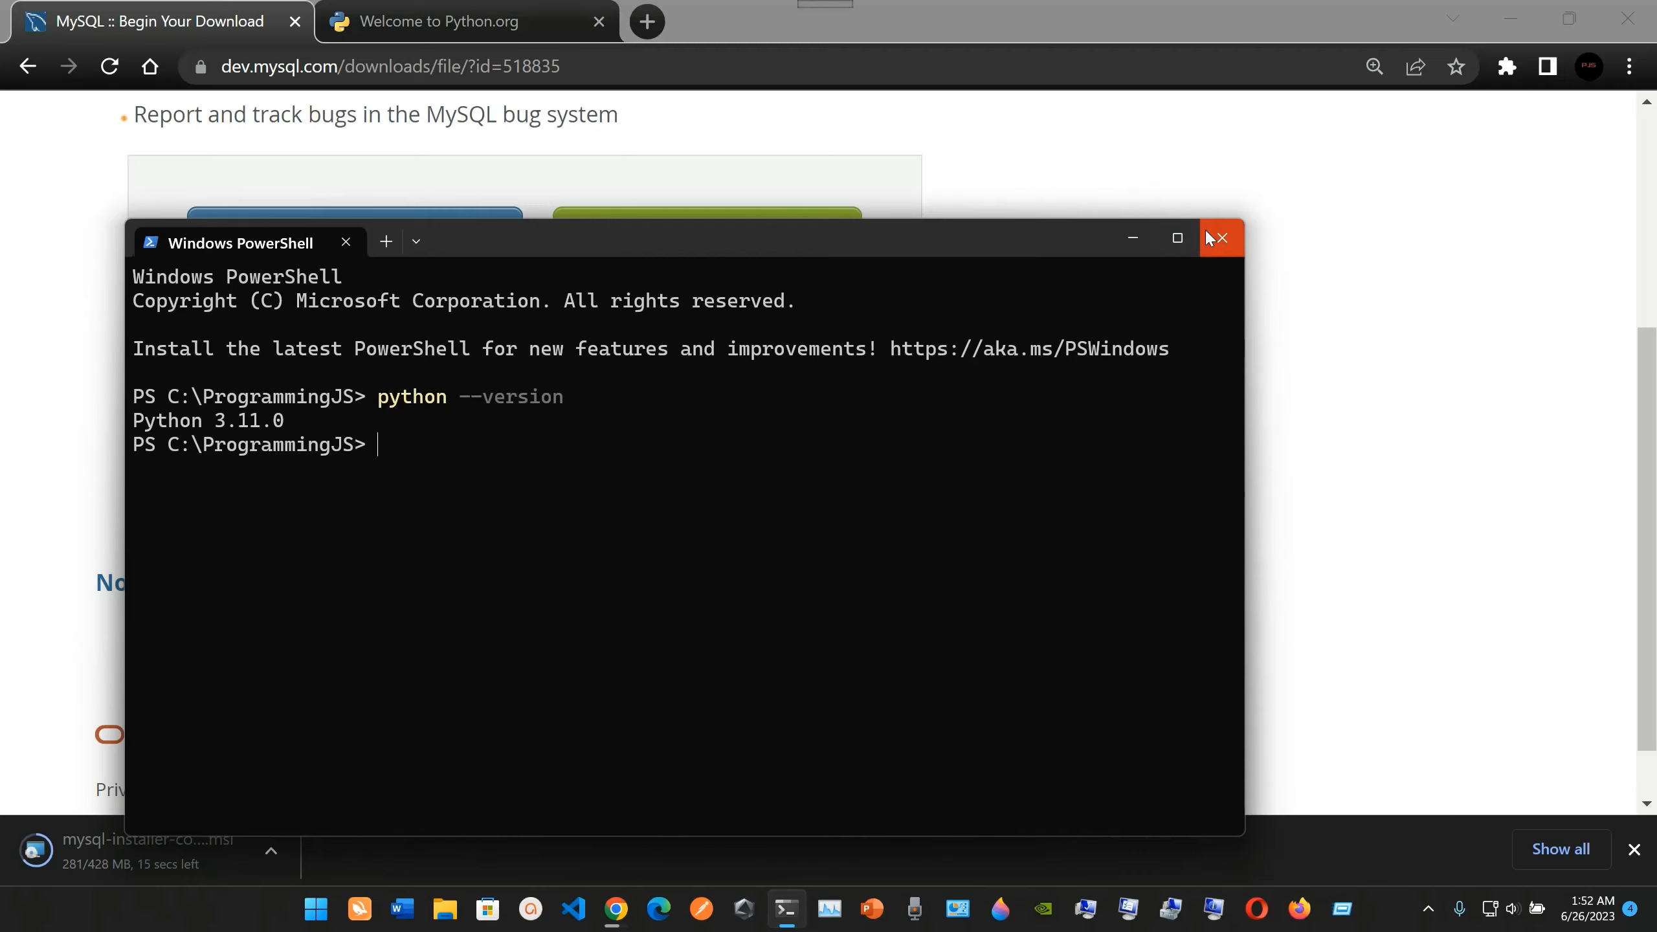
# Switch back to Chrome, look at the Python.org home page, and return to the MySQL download page.
pyautogui.click(470, 9)
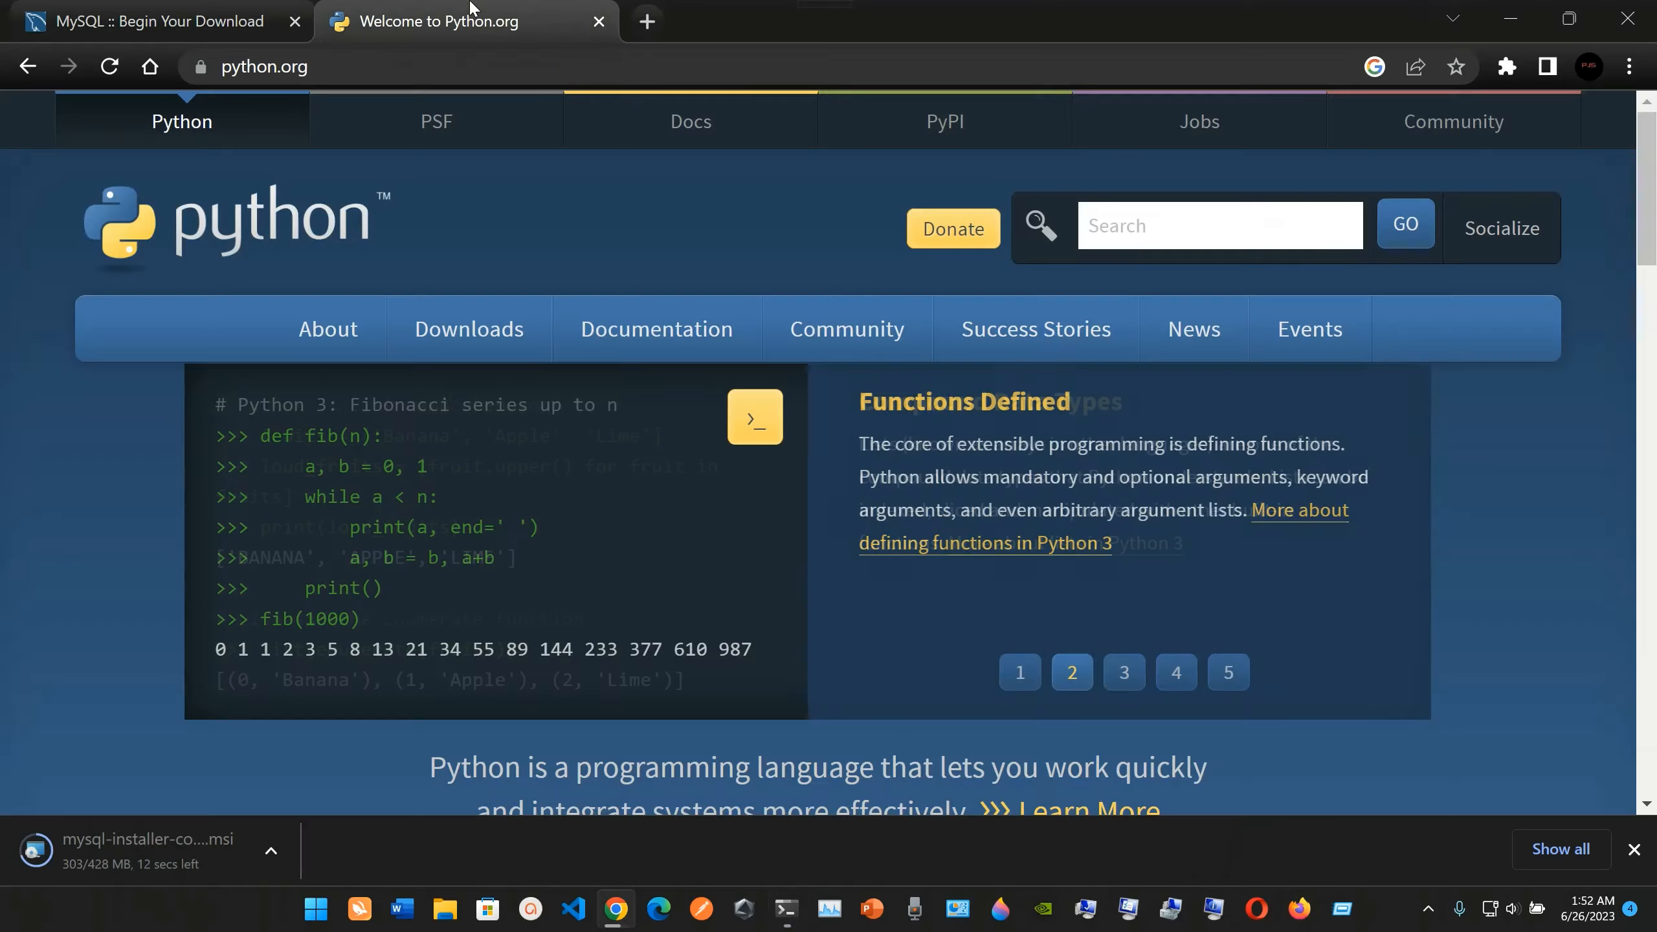
pyautogui.click(243, 8)
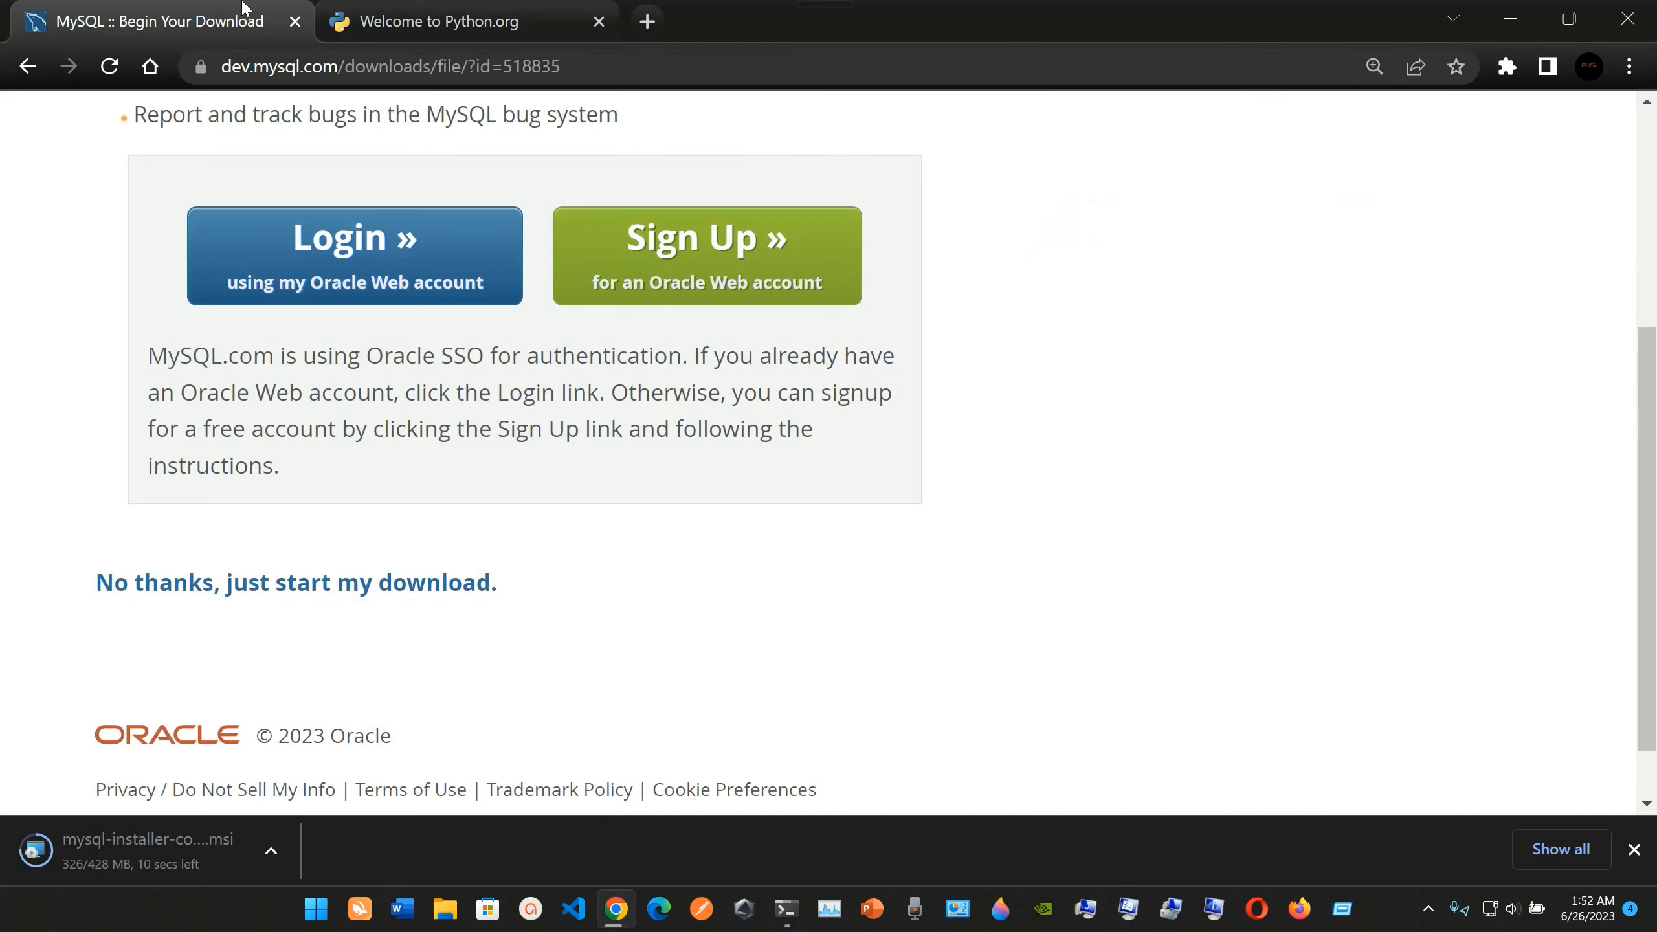
pyautogui.scroll(3, 602, 261)
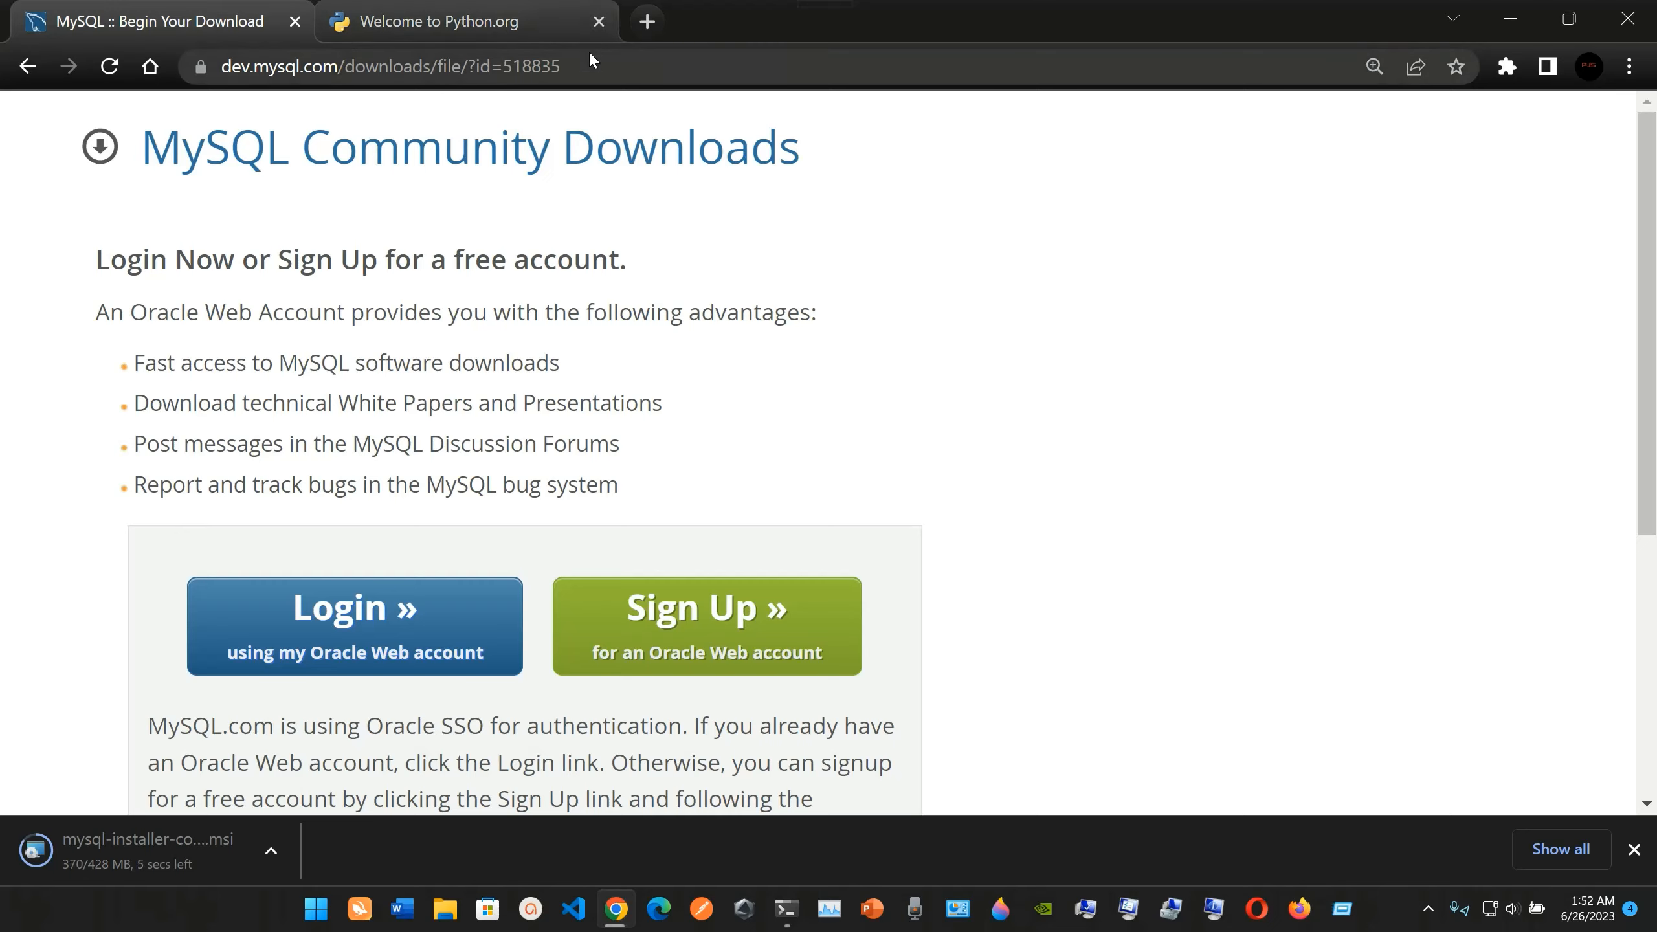
pyautogui.click(546, 33)
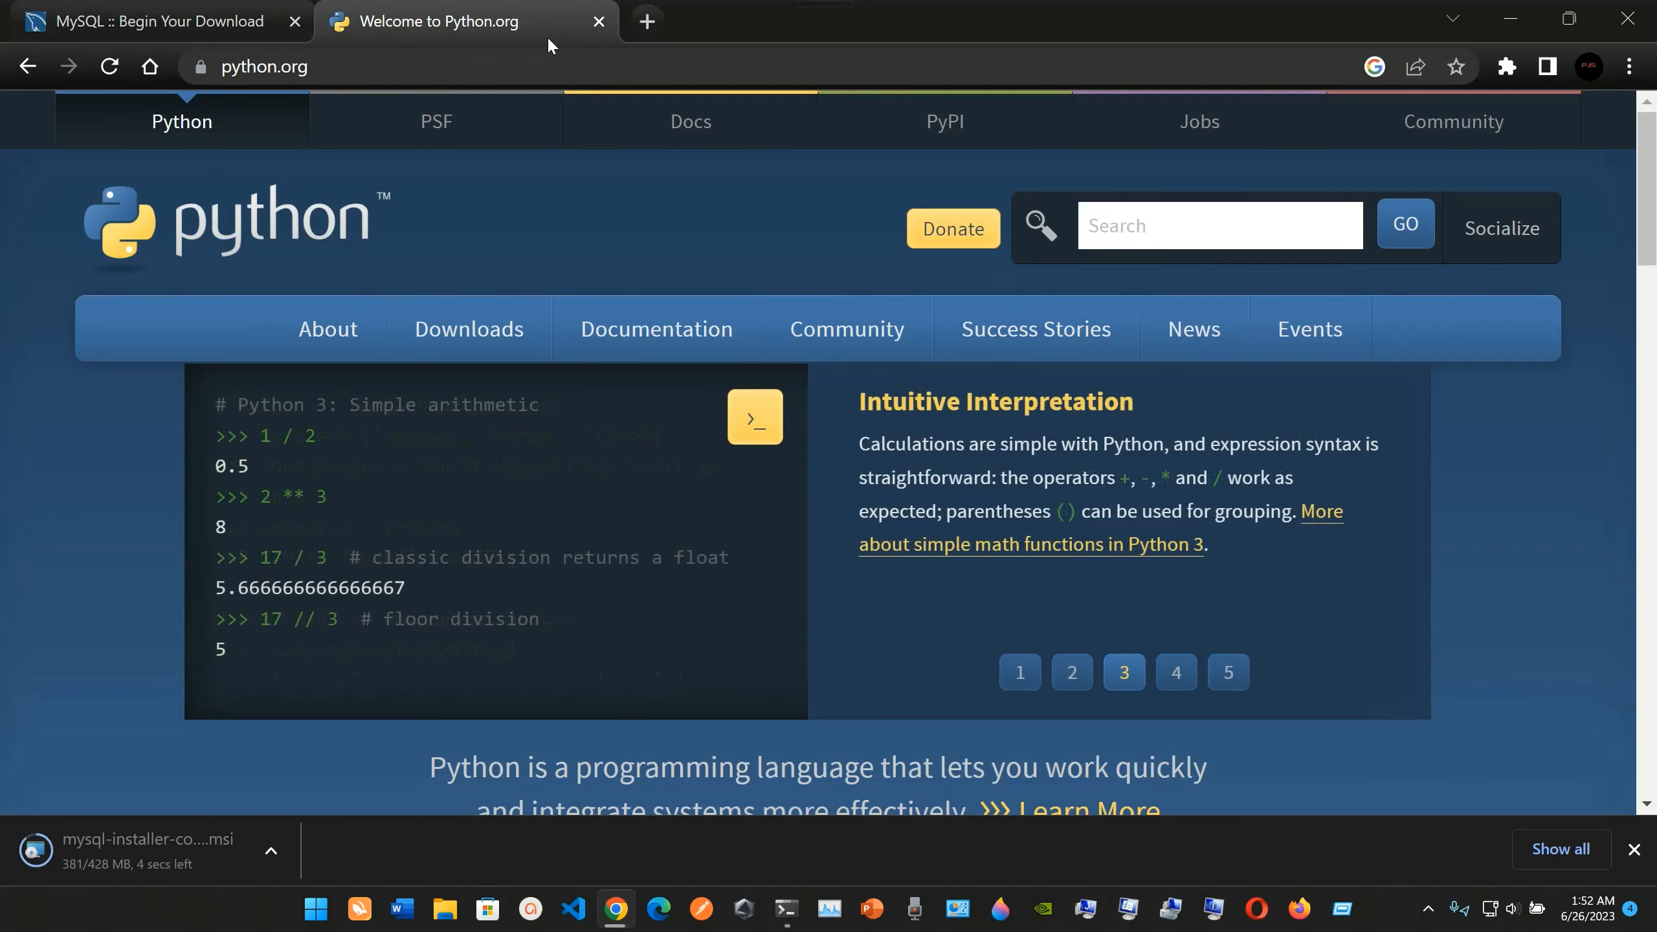
pyautogui.click(253, 8)
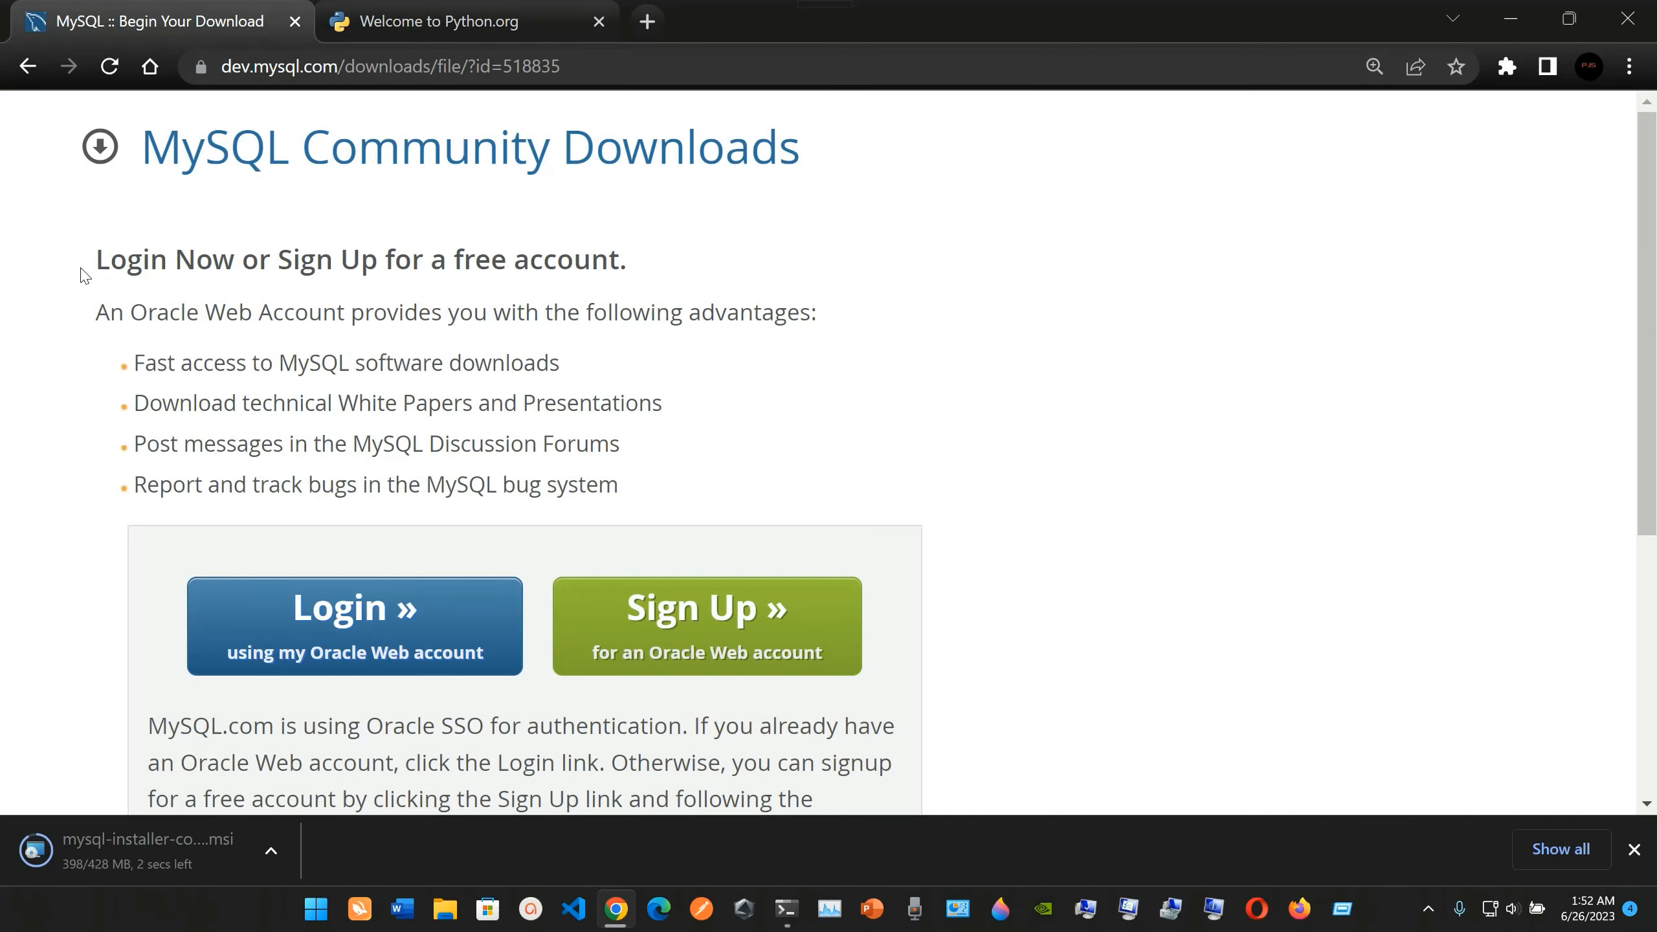
# Return to the MySQL Community Downloads list and view its available products from the start.
pyautogui.click(239, 165)
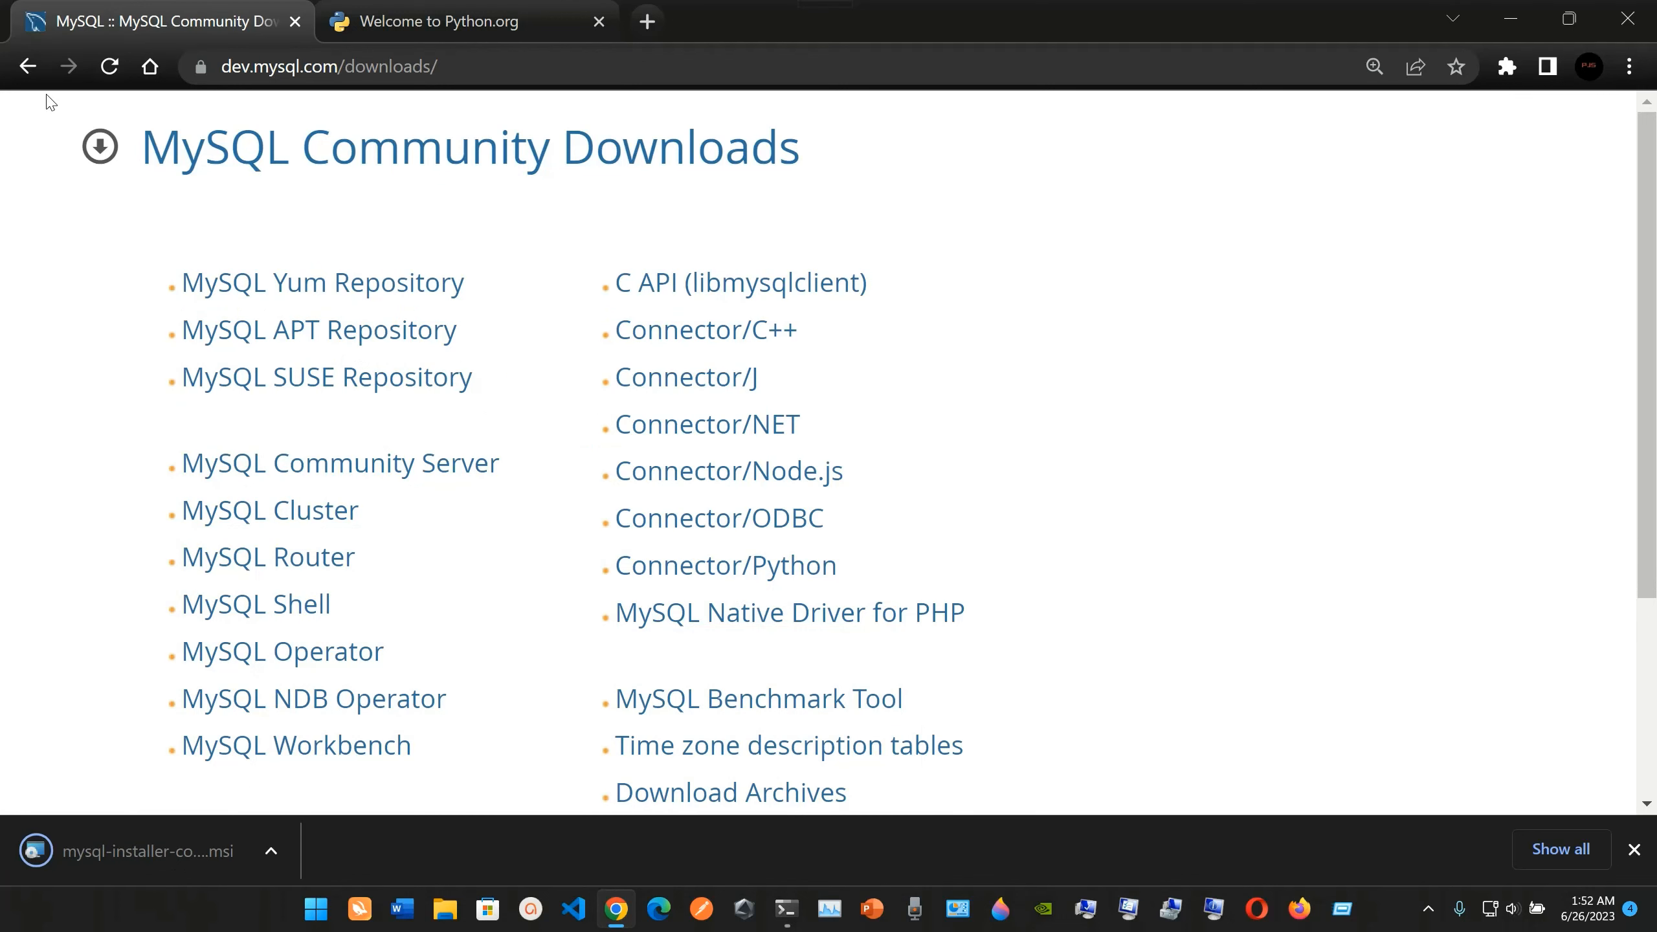
pyautogui.click(28, 65)
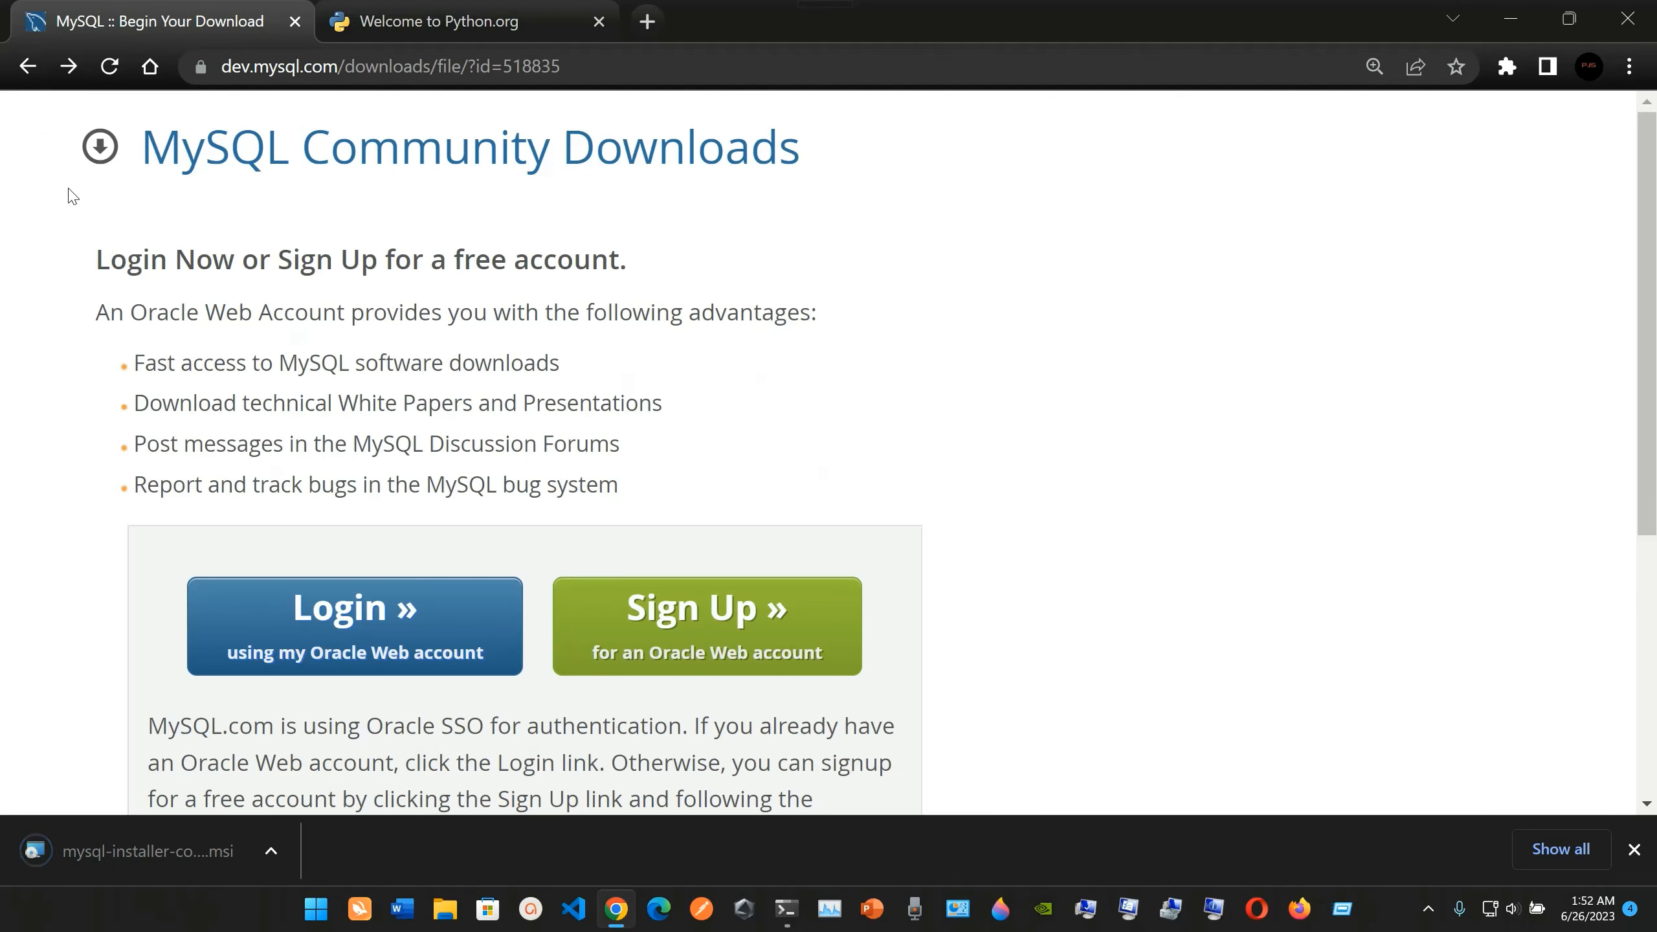
pyautogui.hotkey('alt', 'Left')
pyautogui.hotkey('alt', 'Left')
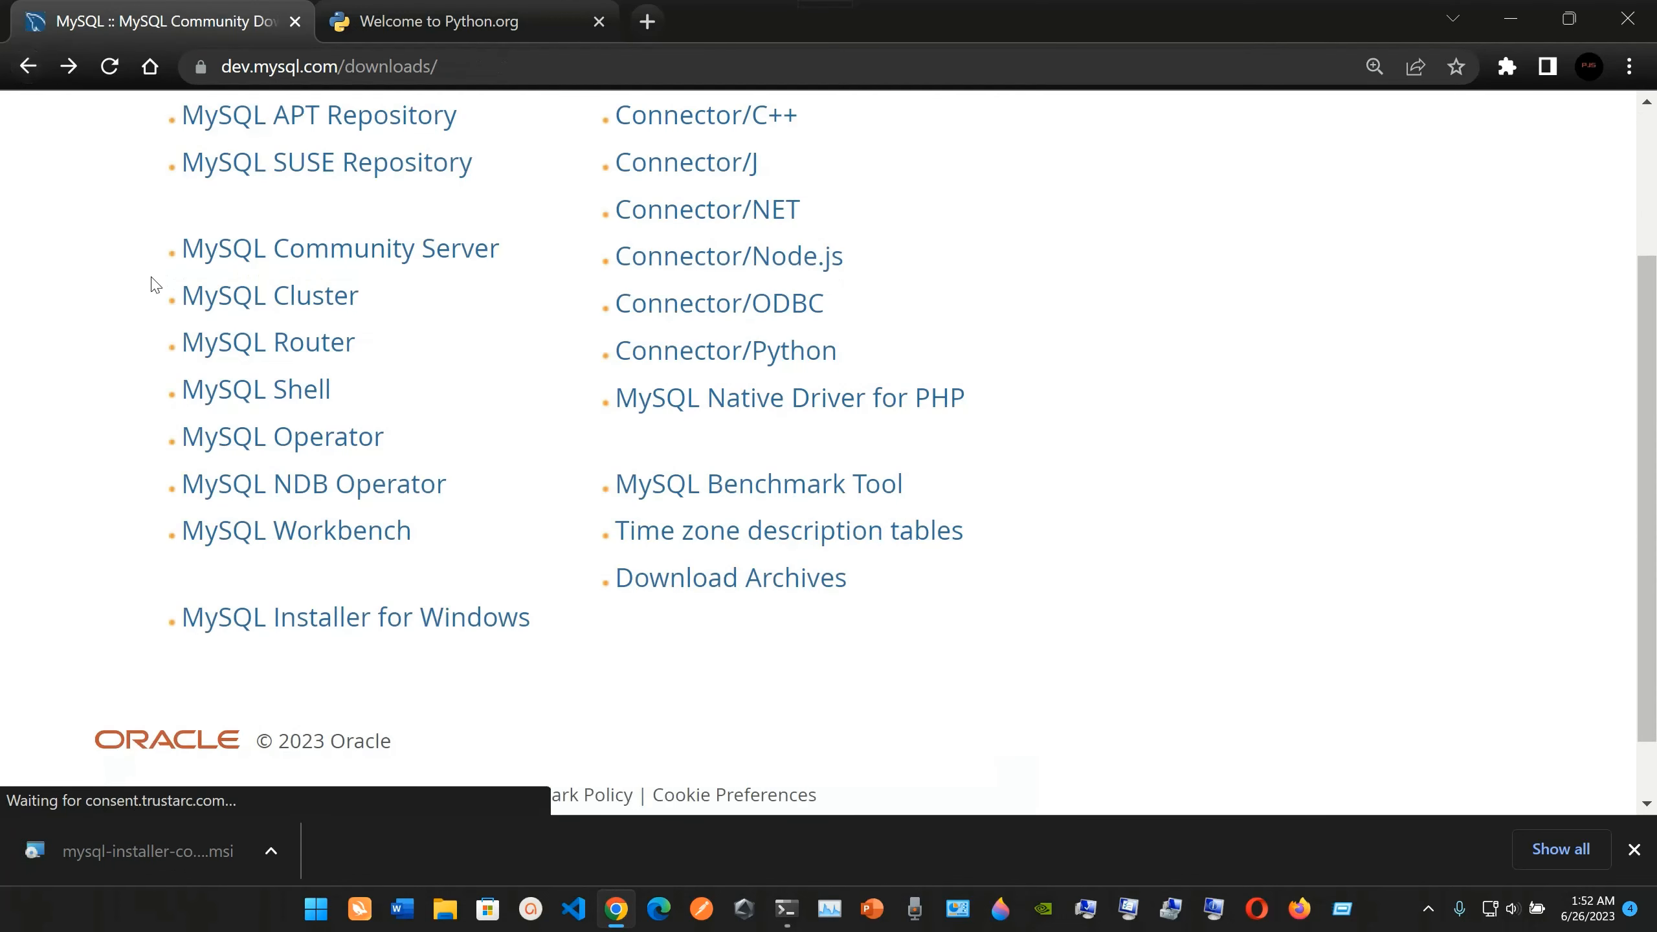
pyautogui.scroll(3, 151, 285)
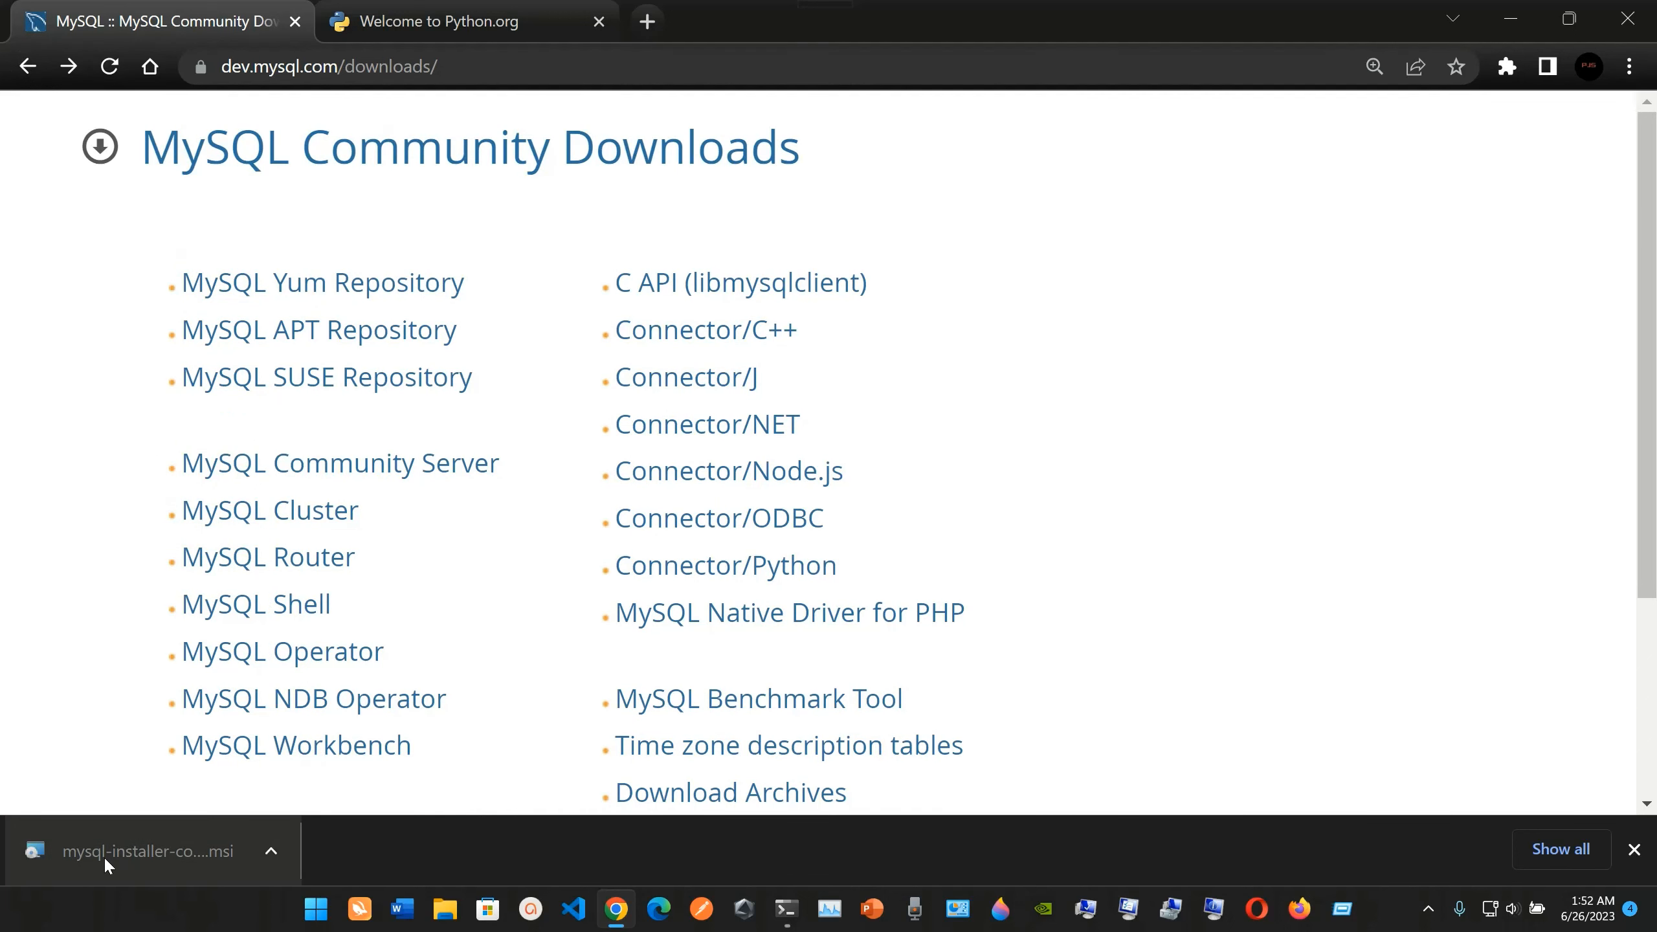
# Run the downloaded MySQL installer with the Developer Default setup type and start installing the listed MySQL 8.0.33 products.
pyautogui.click(149, 860)
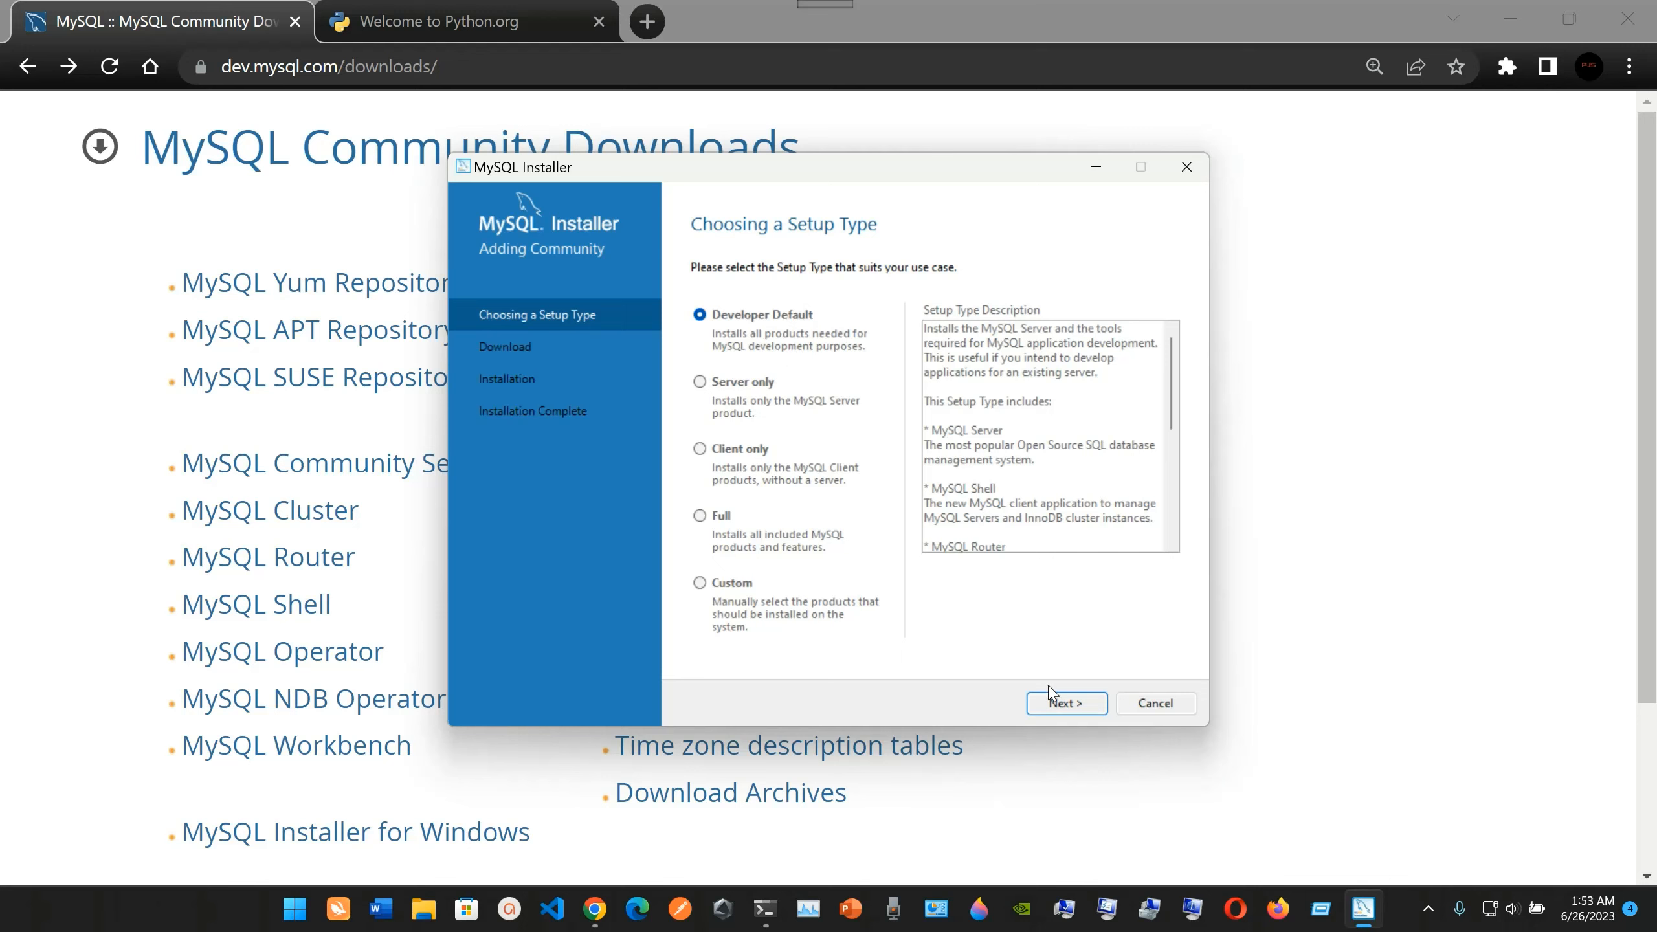
pyautogui.click(1066, 704)
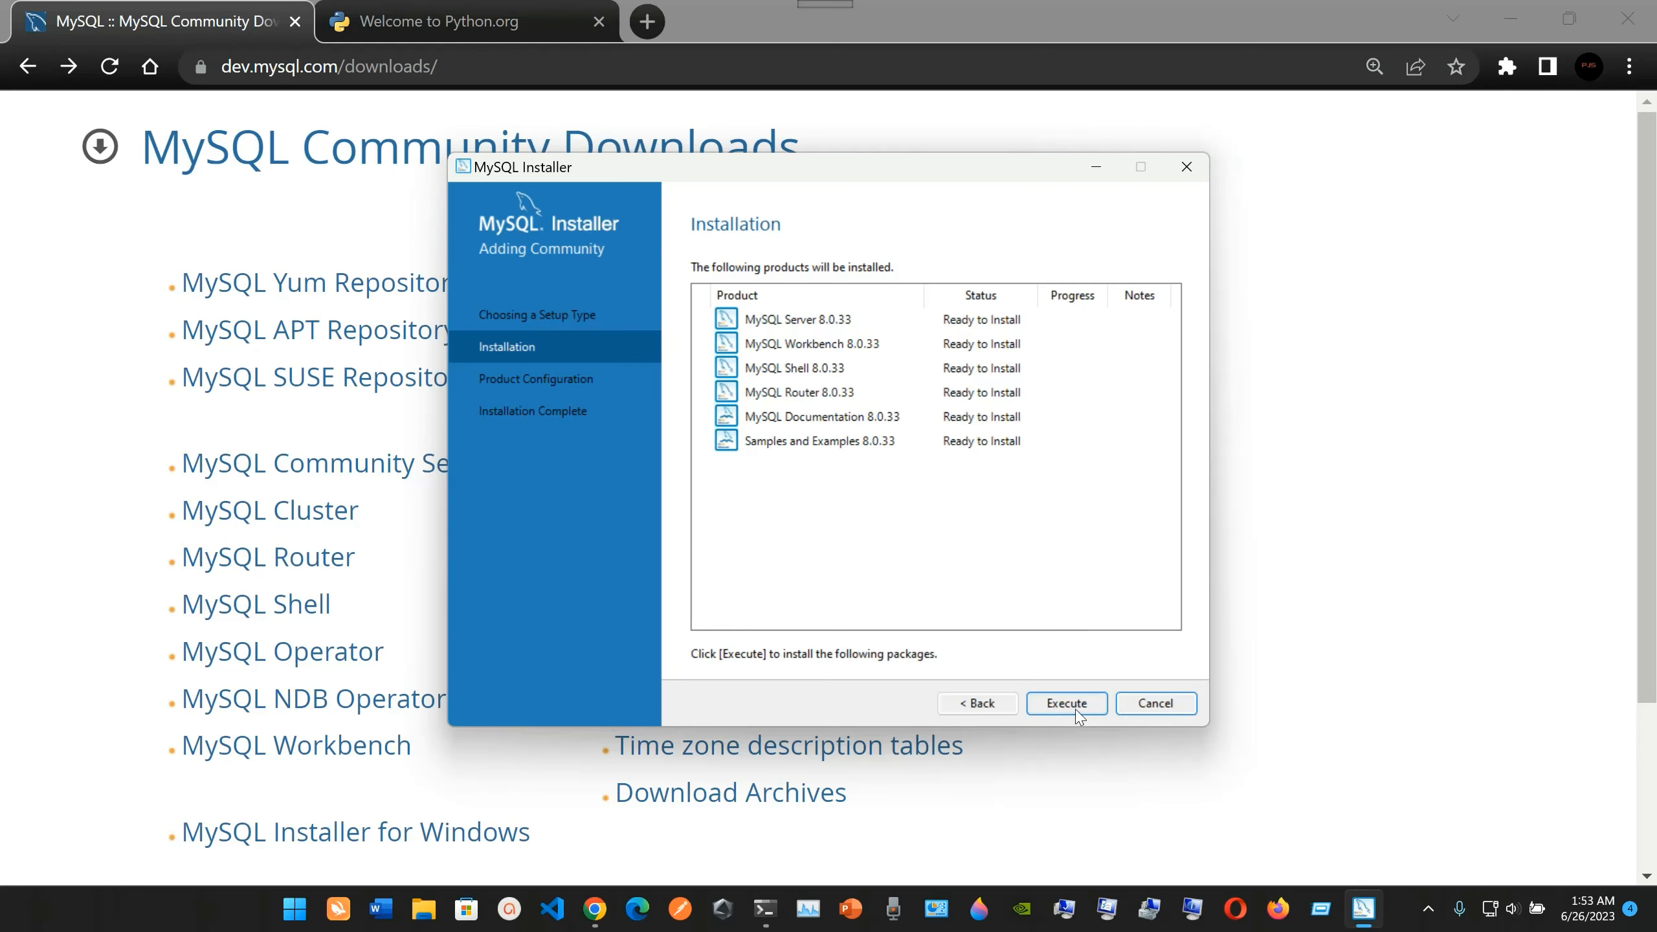
pyautogui.click(1058, 704)
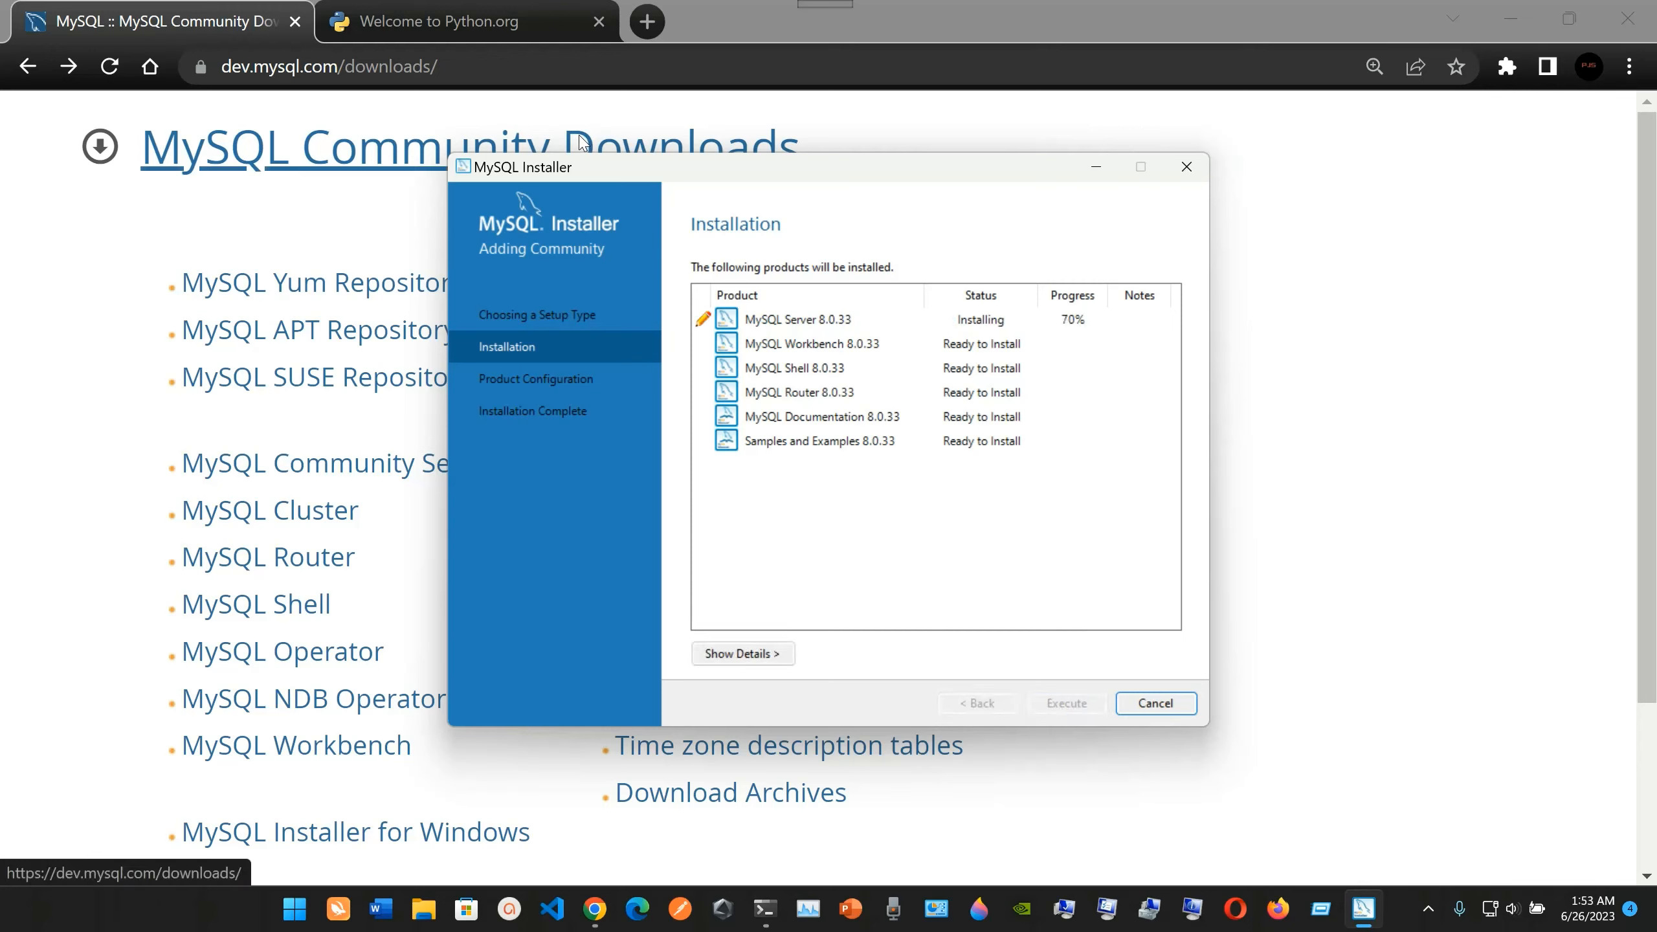
# Switch back to Chrome, go to mysql.com and look through the MySQL Documentation page's product guides and release notes.
pyautogui.click(471, 55)
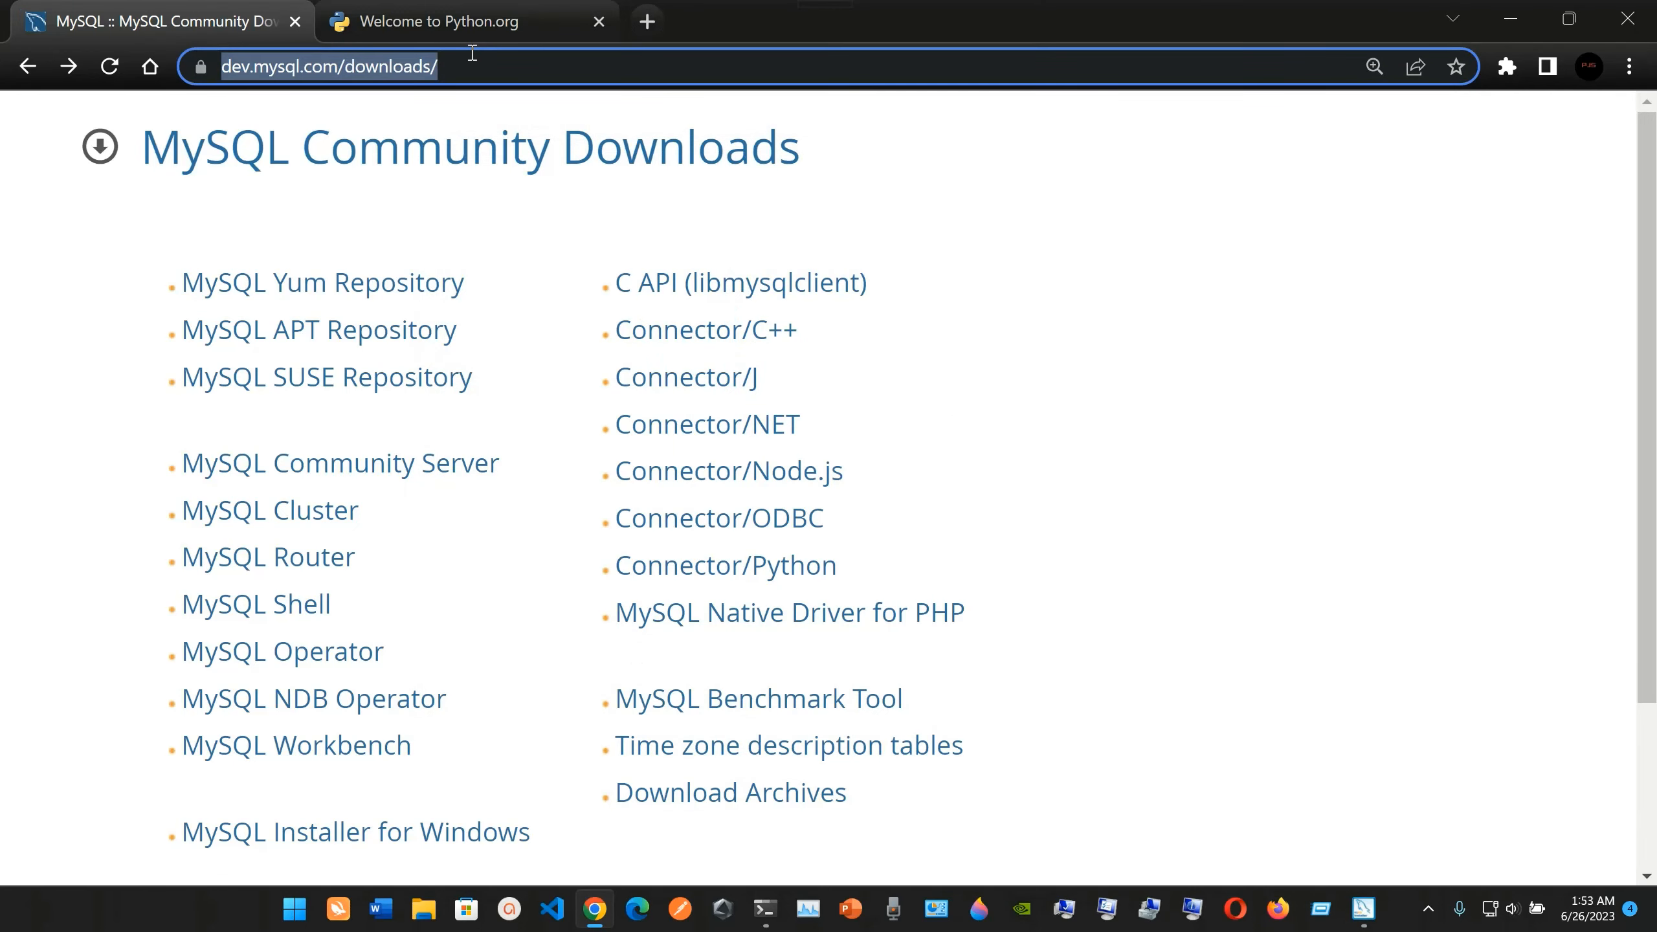
pyautogui.write('mys')
pyautogui.press('Return')
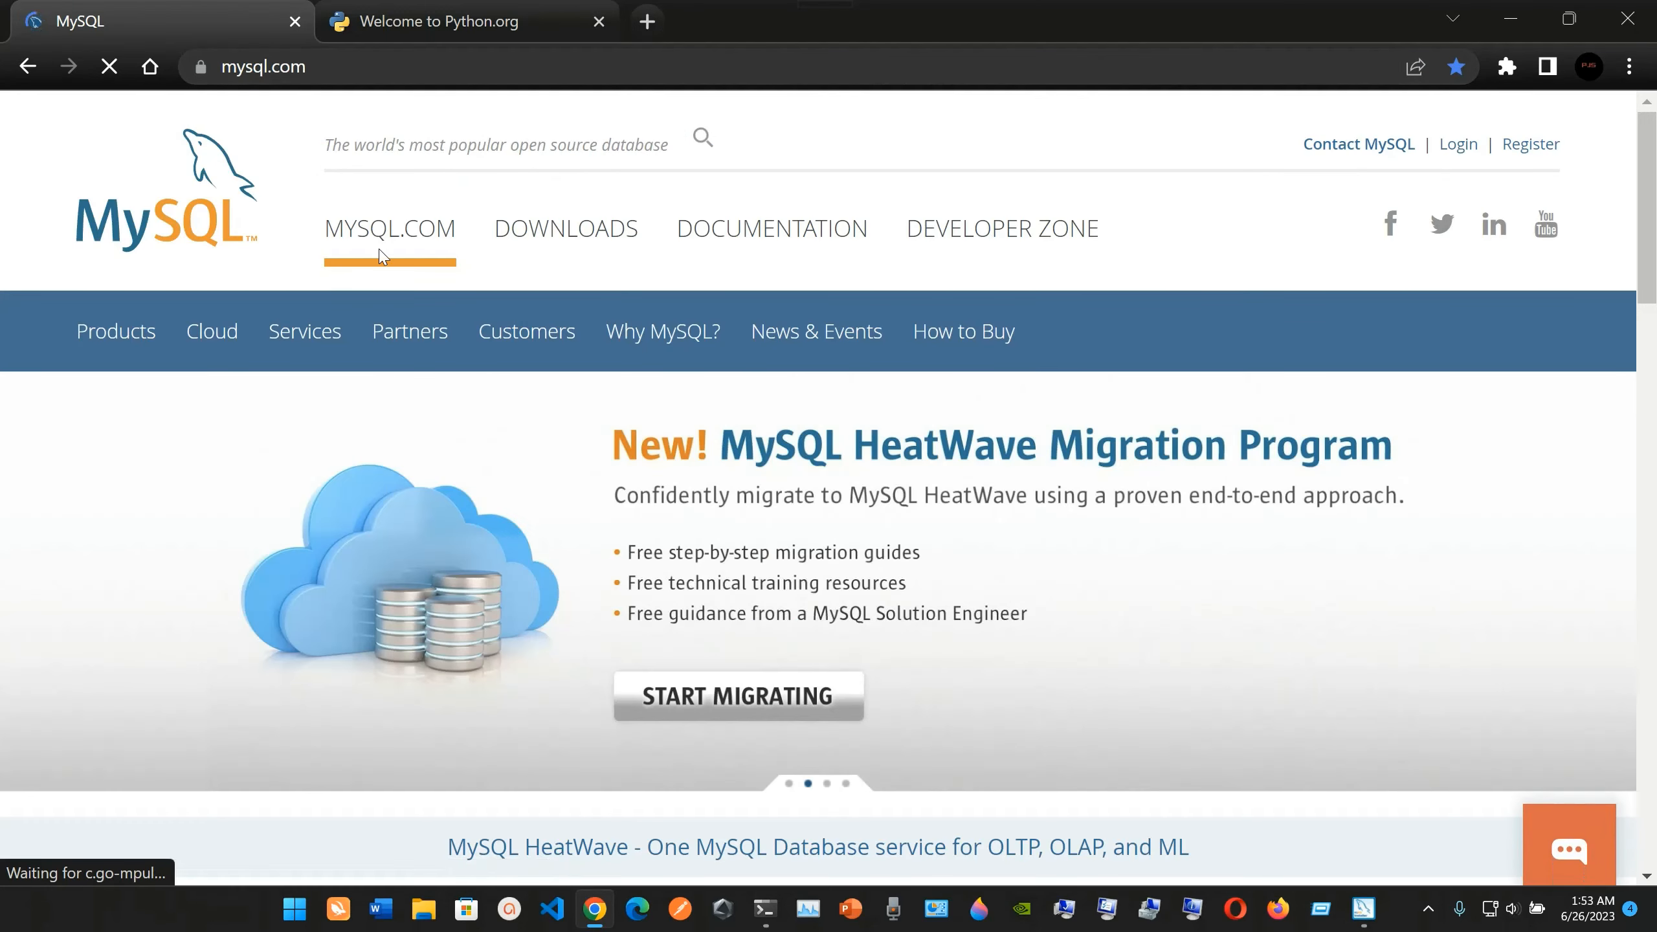
pyautogui.click(736, 235)
pyautogui.scroll(-3, 544, 585)
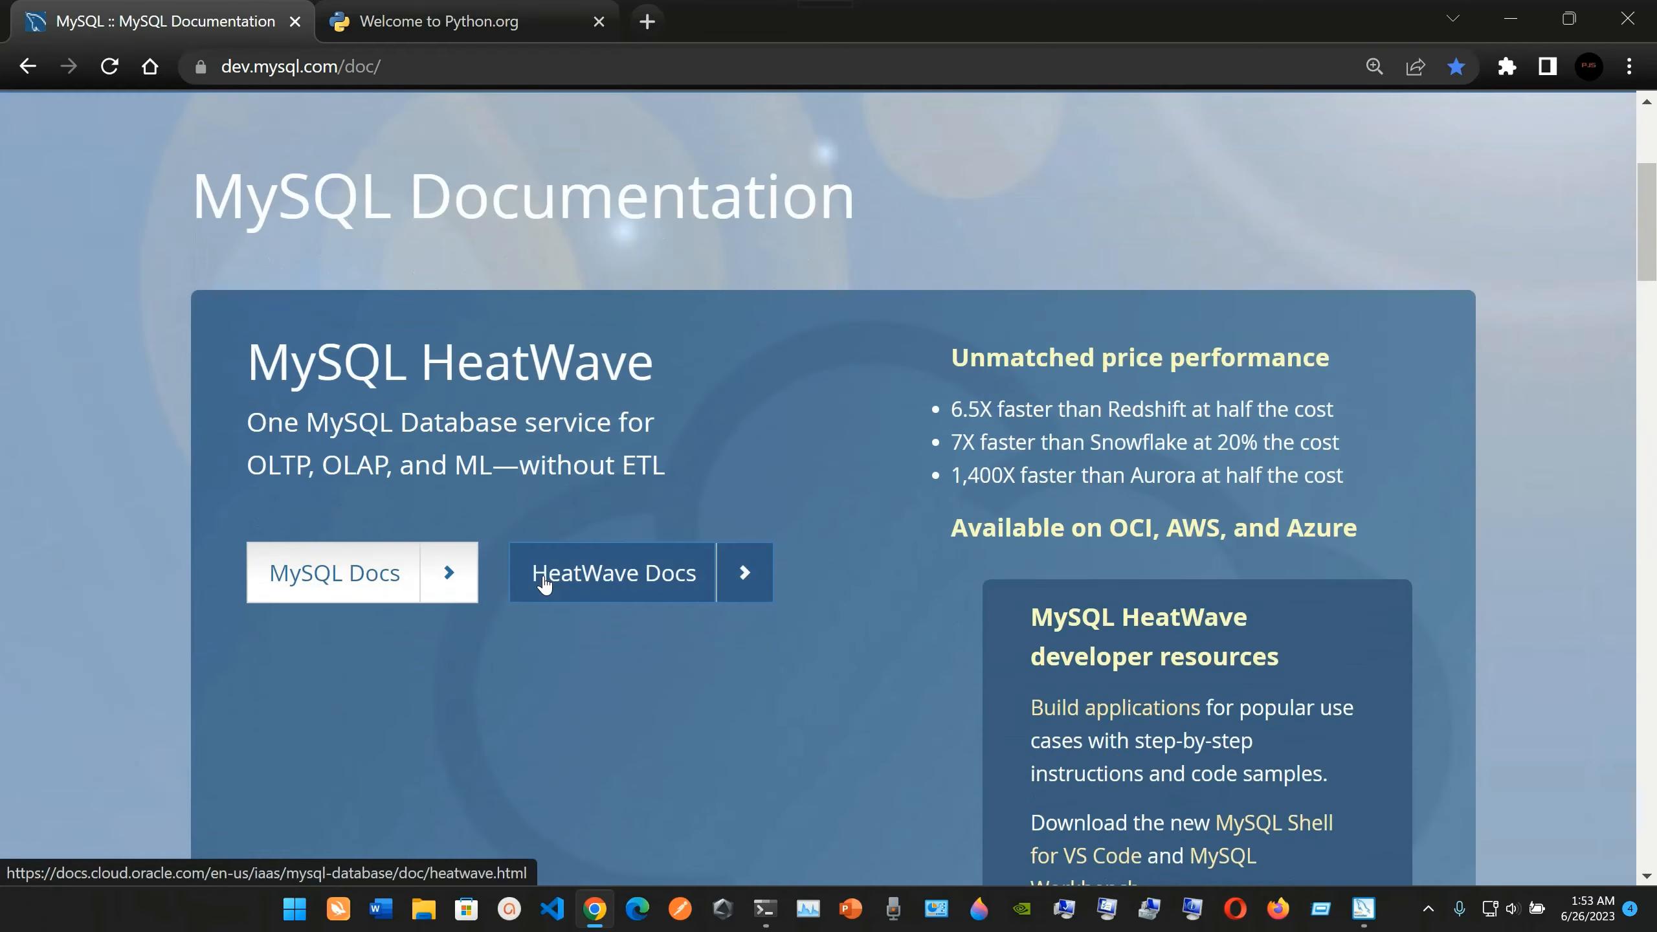
pyautogui.scroll(-10, 543, 585)
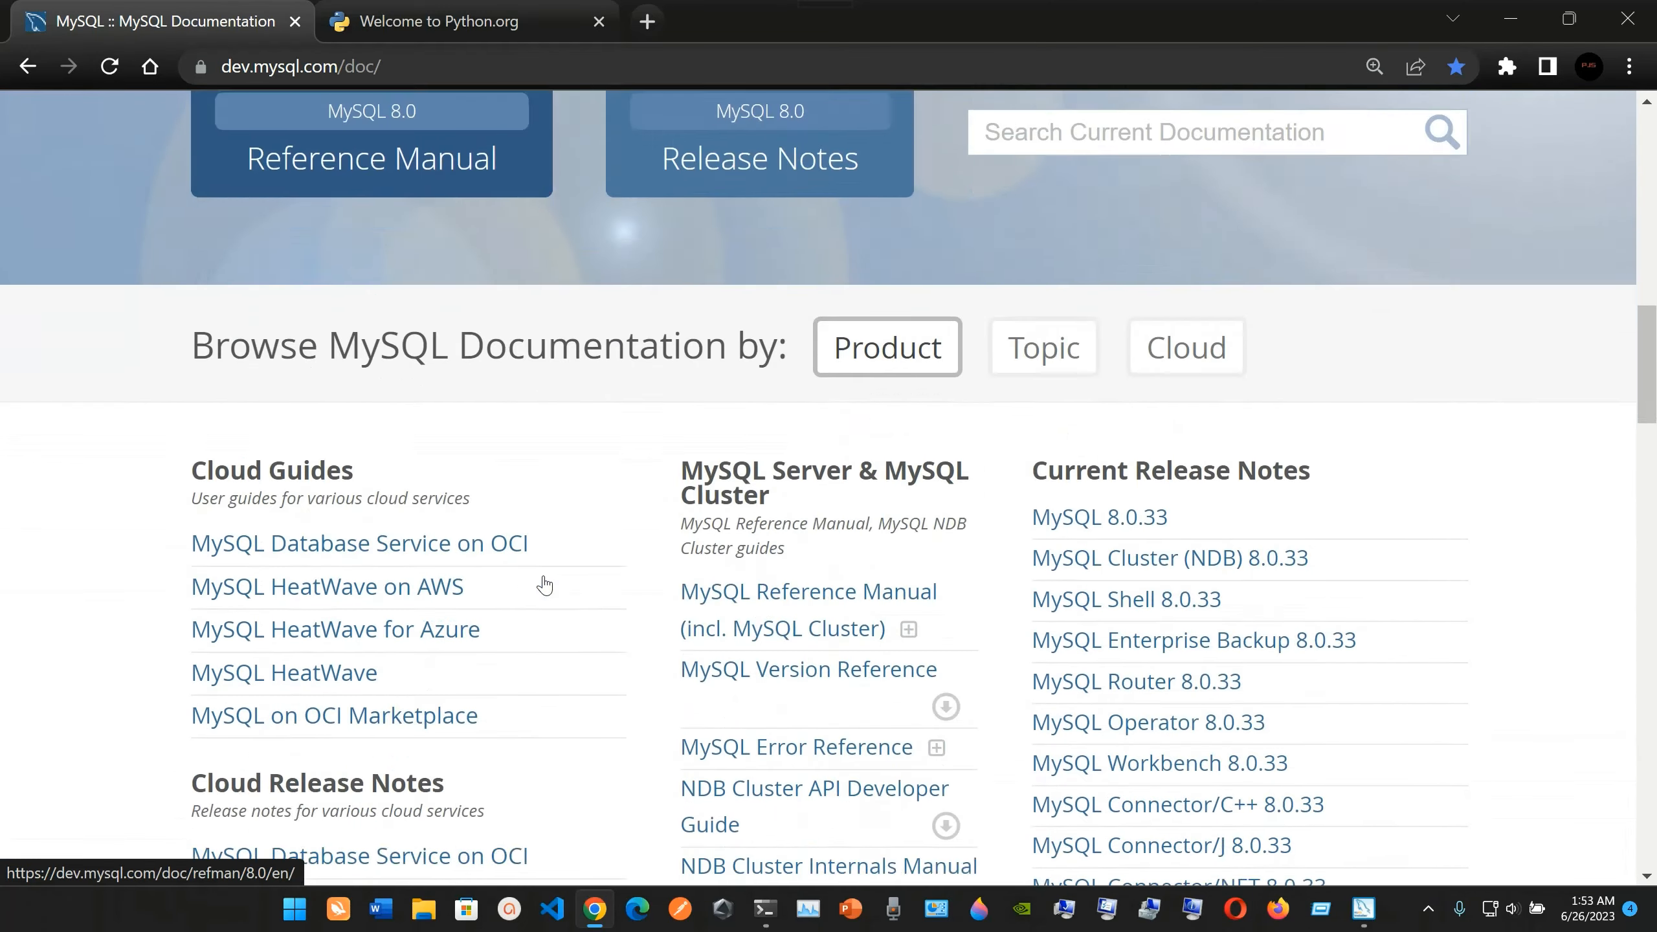
pyautogui.scroll(-2, 691, 688)
pyautogui.scroll(7, 691, 705)
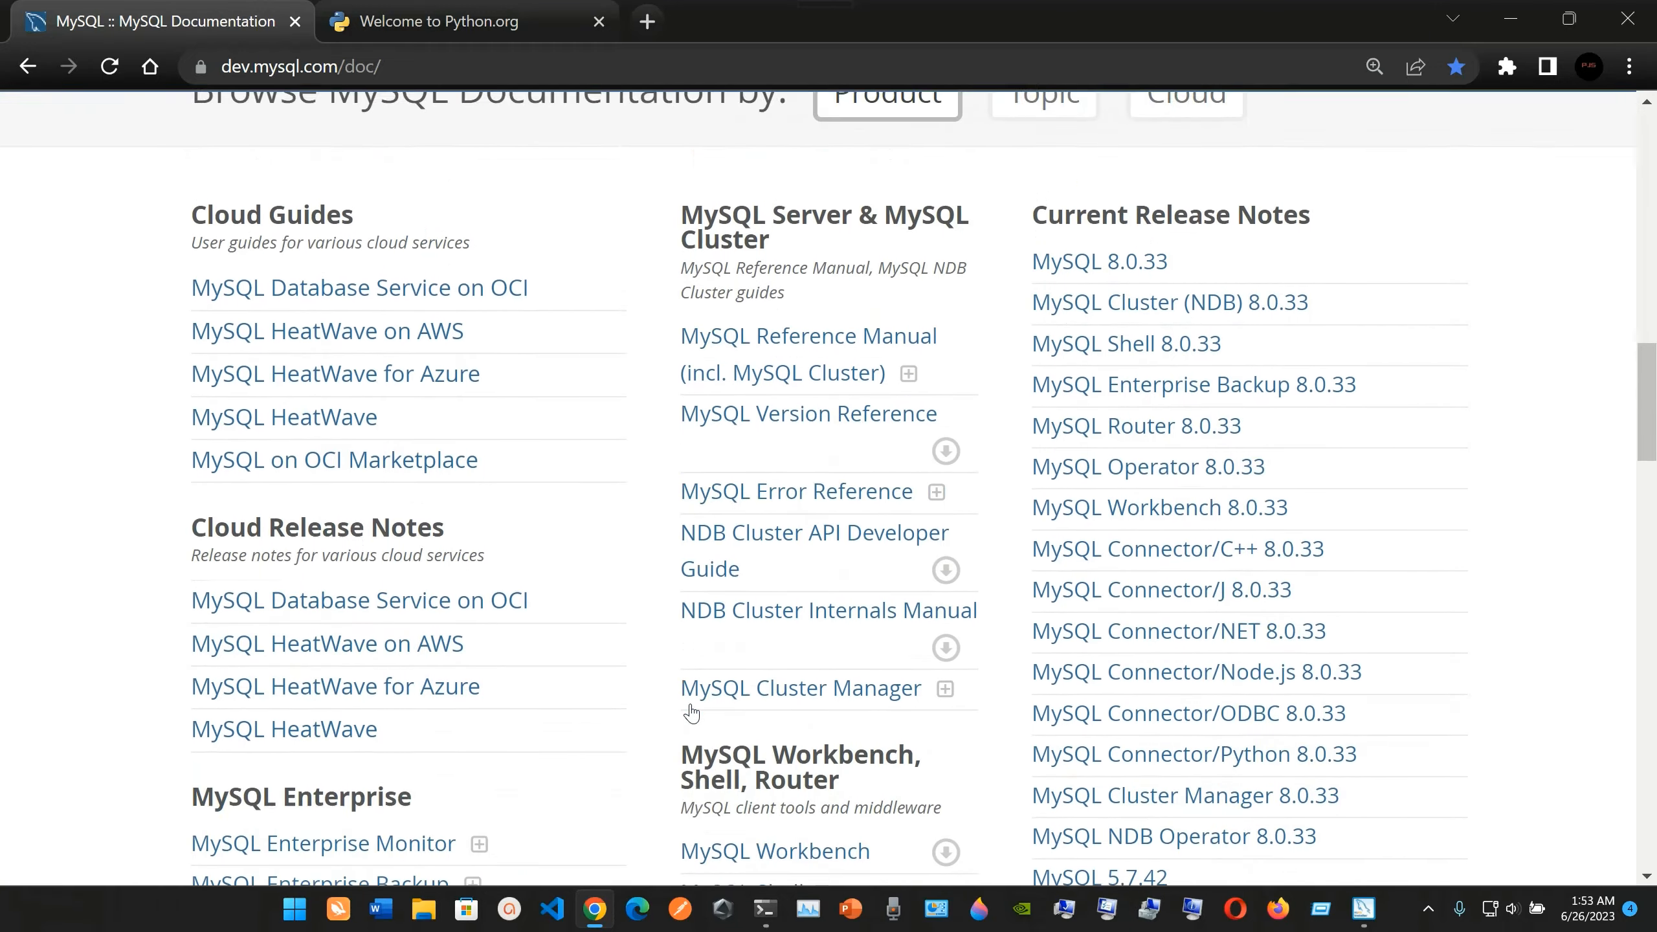
pyautogui.scroll(3, 690, 715)
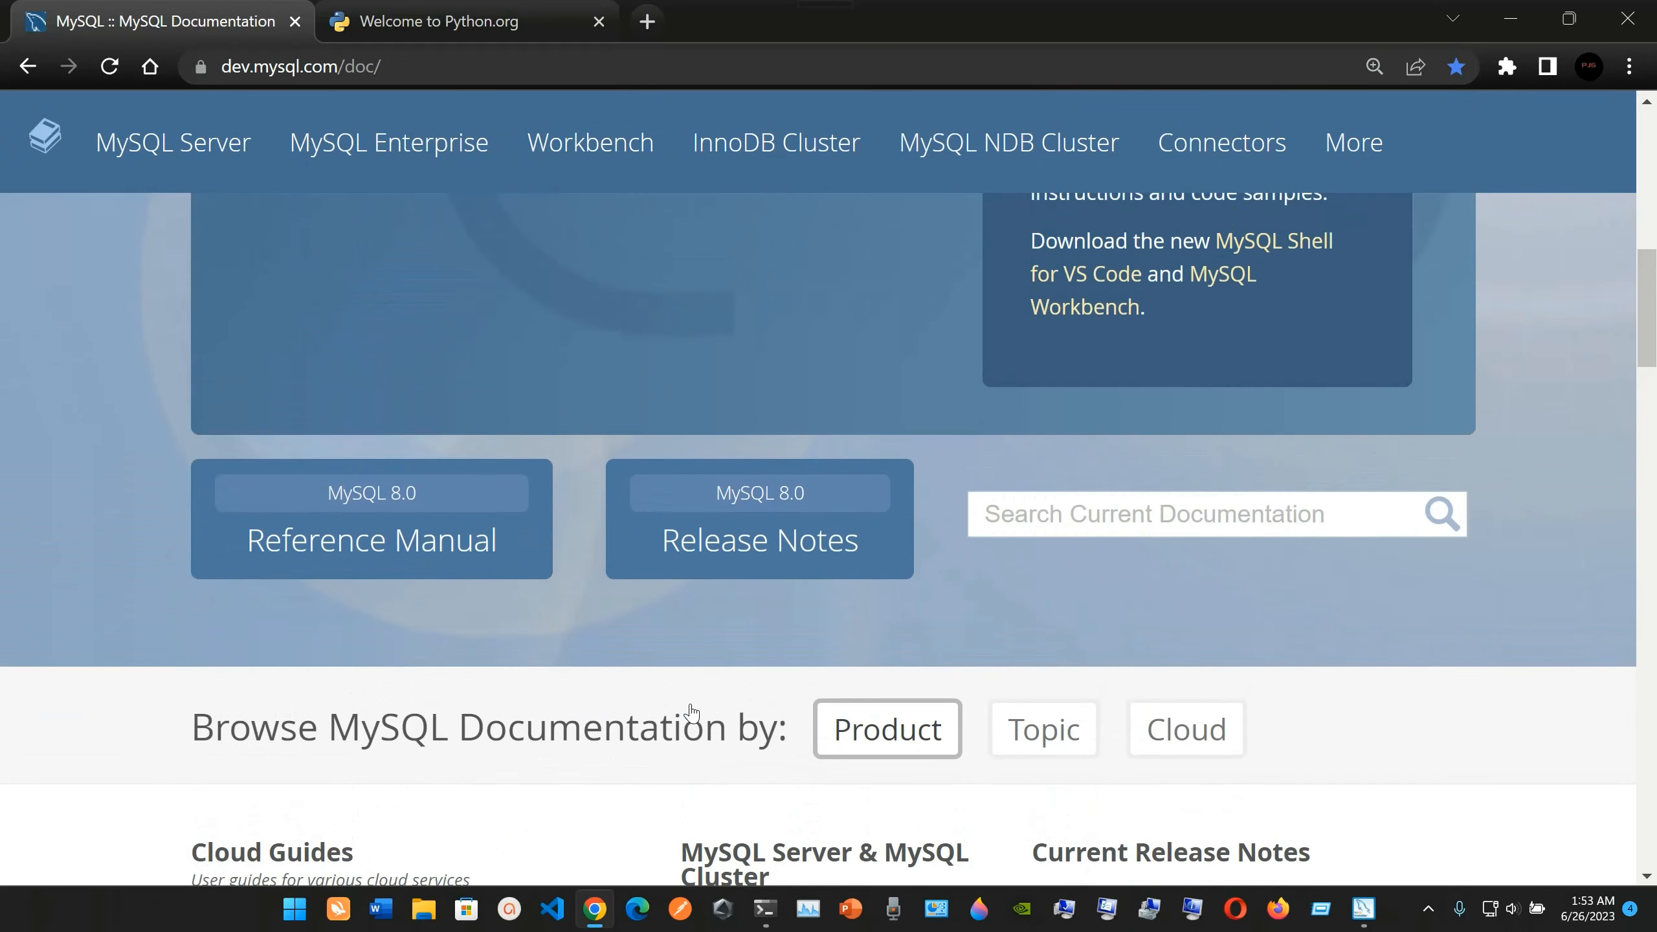
# Open the MySQL 8.0 Reference Manual and look over its abstract and list of chapters.
pyautogui.click(410, 555)
pyautogui.scroll(-4, 409, 556)
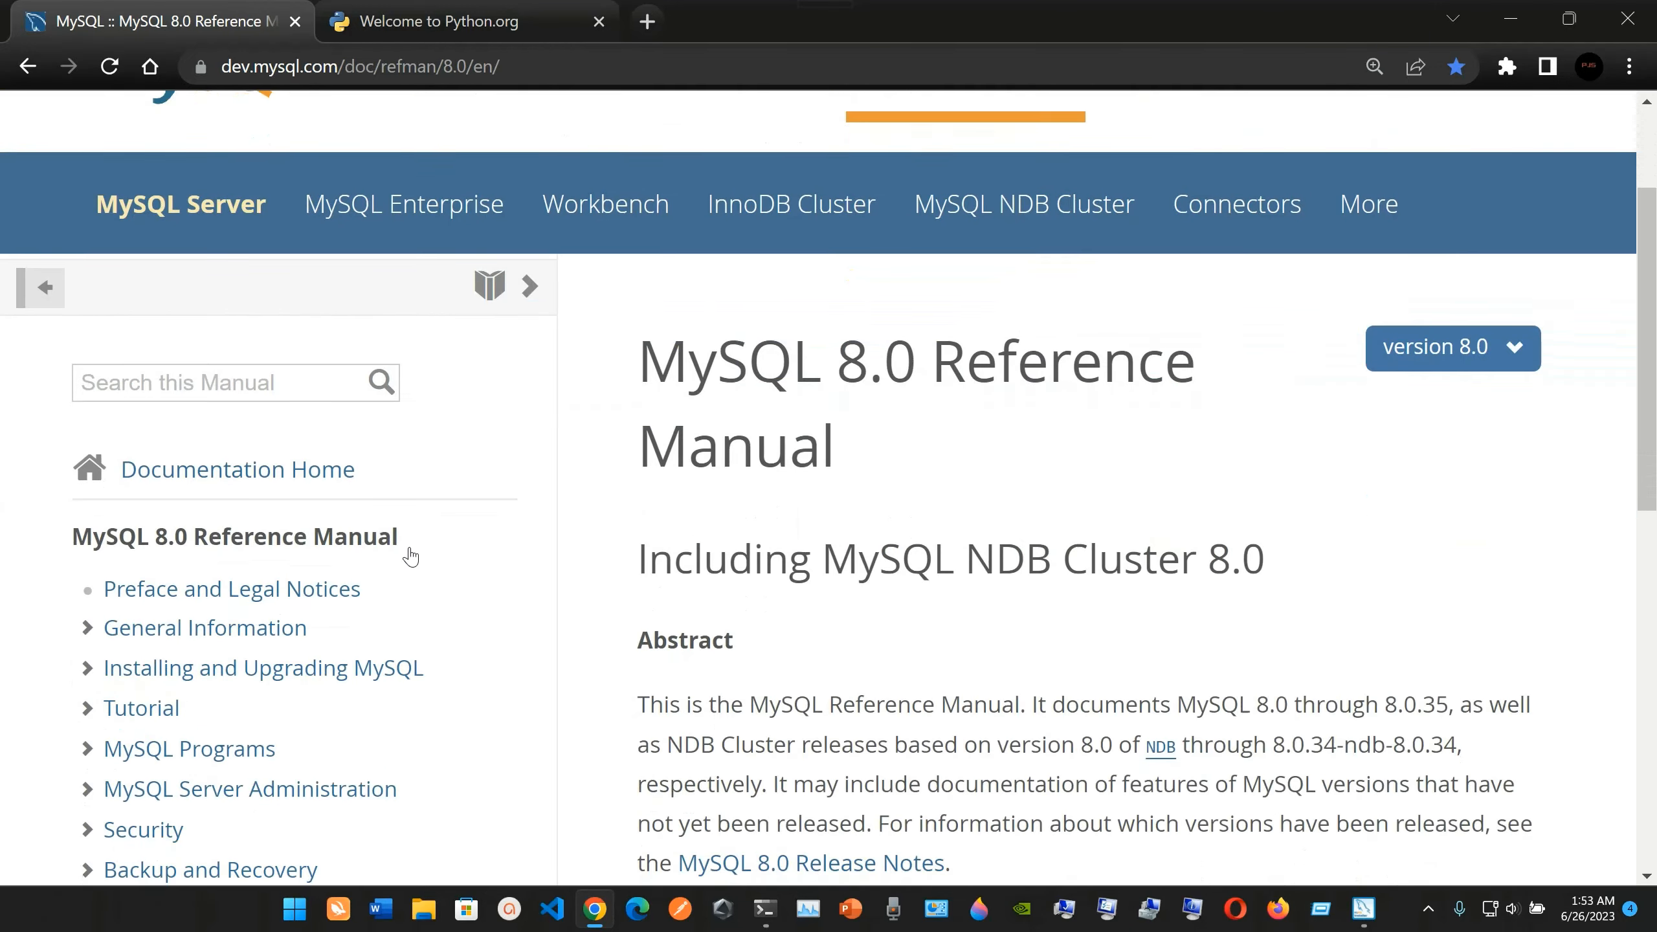
pyautogui.scroll(-1, 720, 624)
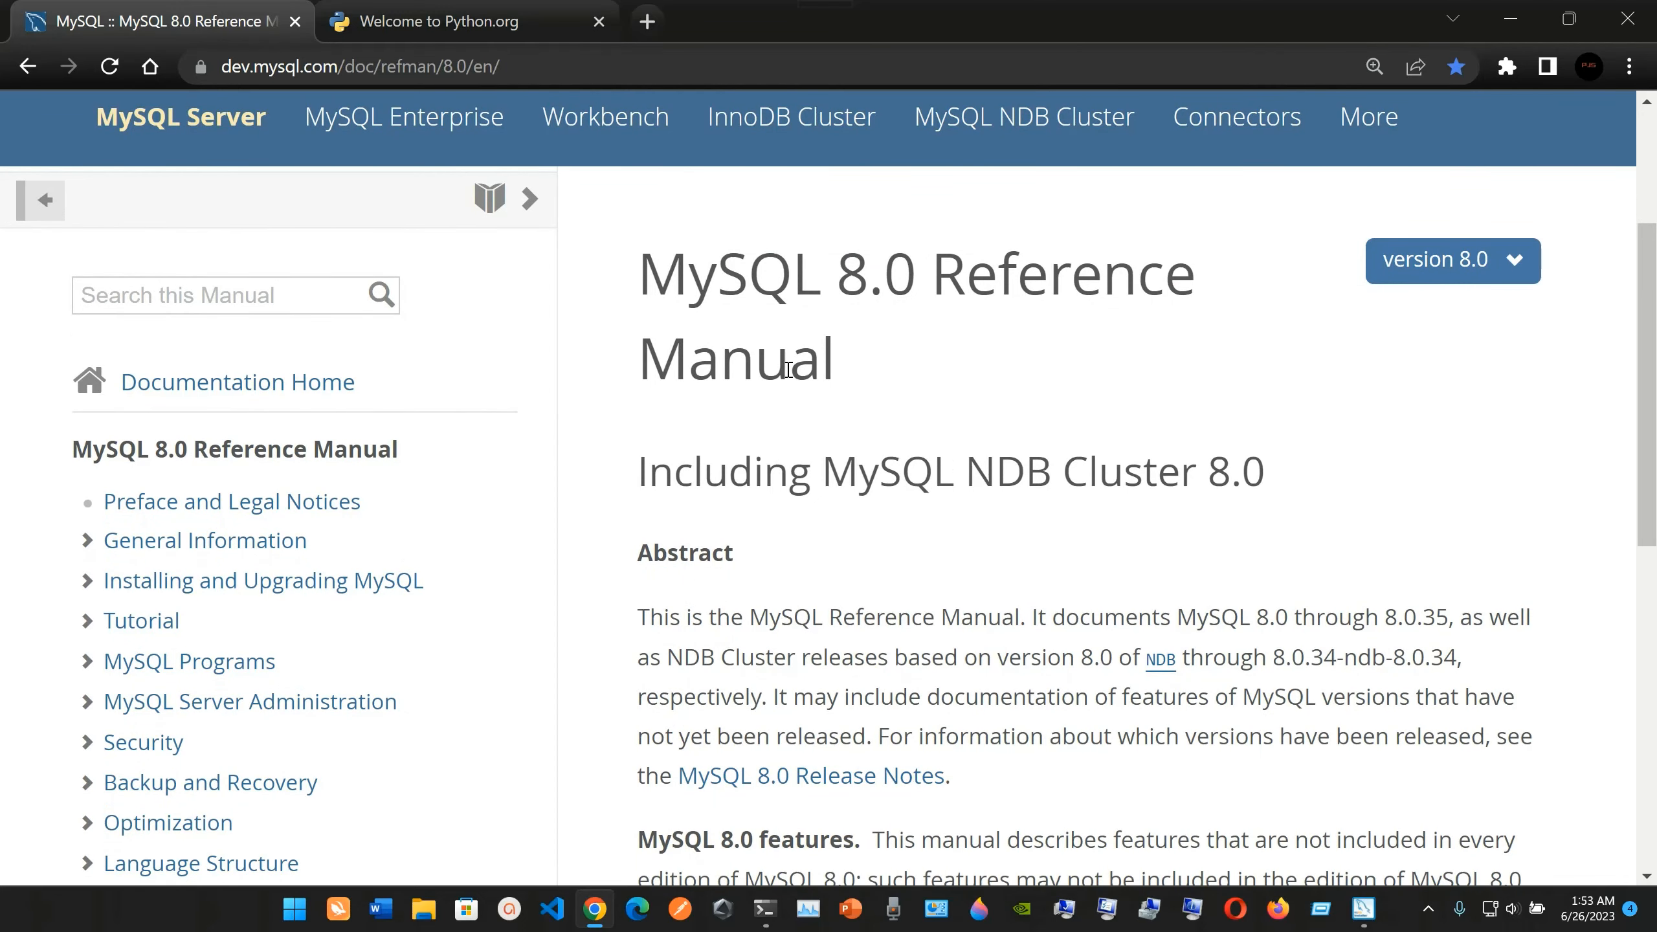
pyautogui.scroll(-1, 663, 597)
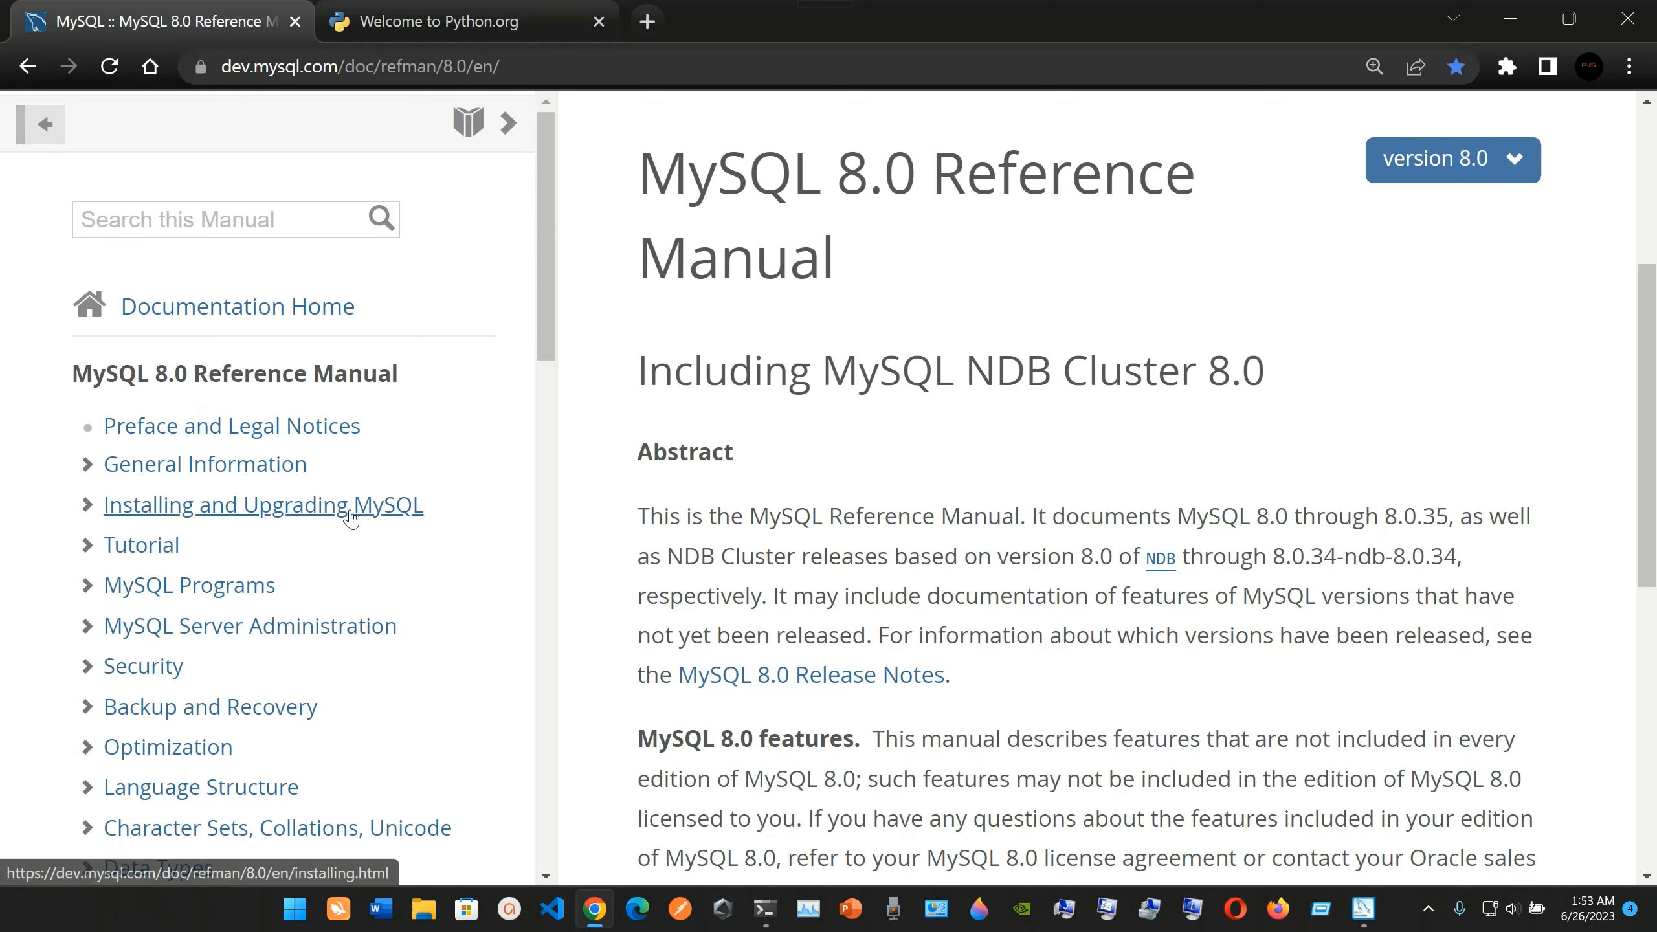
# Open section 1.2.1 What is MySQL? from the General Information chapter's Overview of the MySQL Database Management System.
pyautogui.click(255, 480)
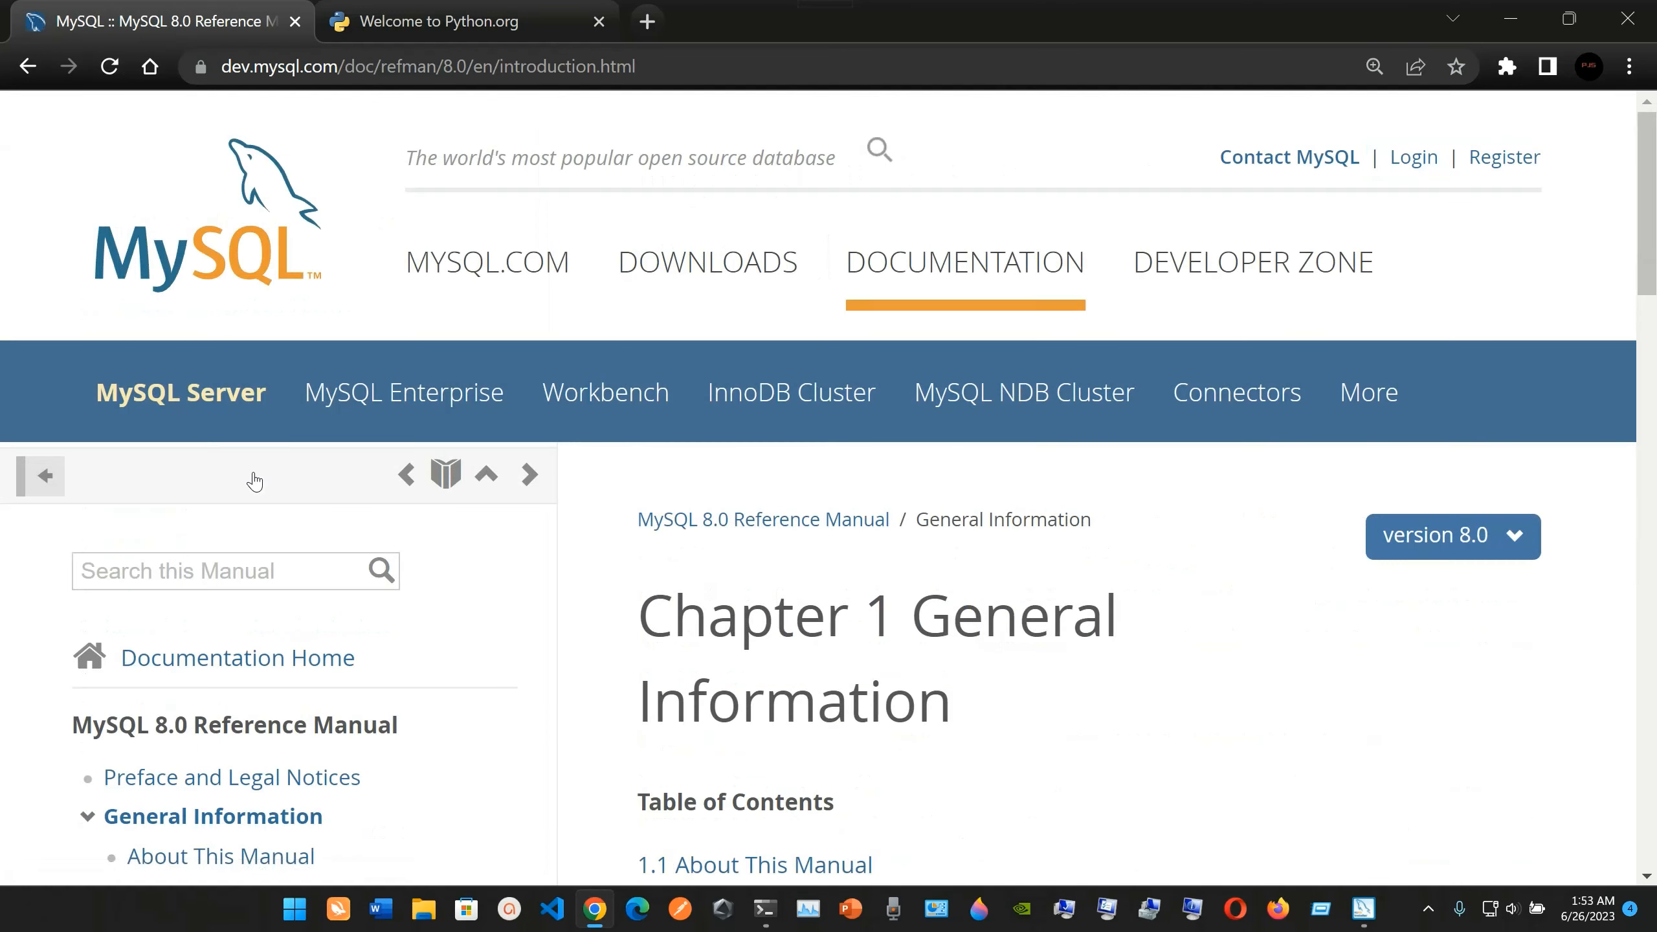
pyautogui.scroll(-4, 617, 566)
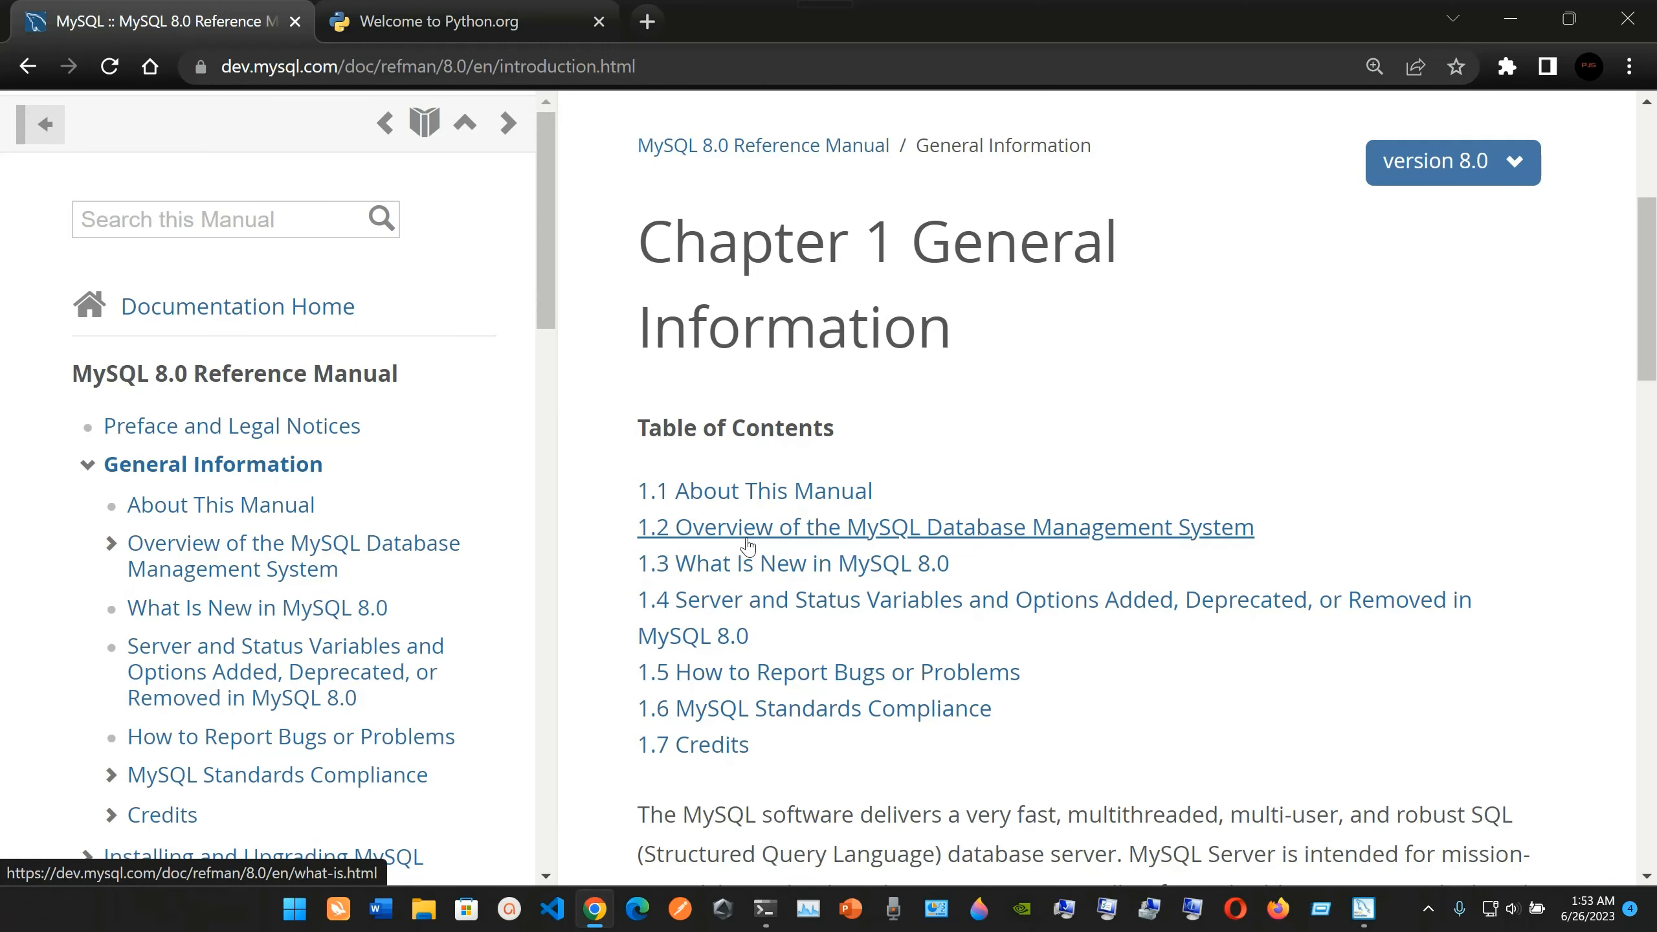
pyautogui.click(748, 546)
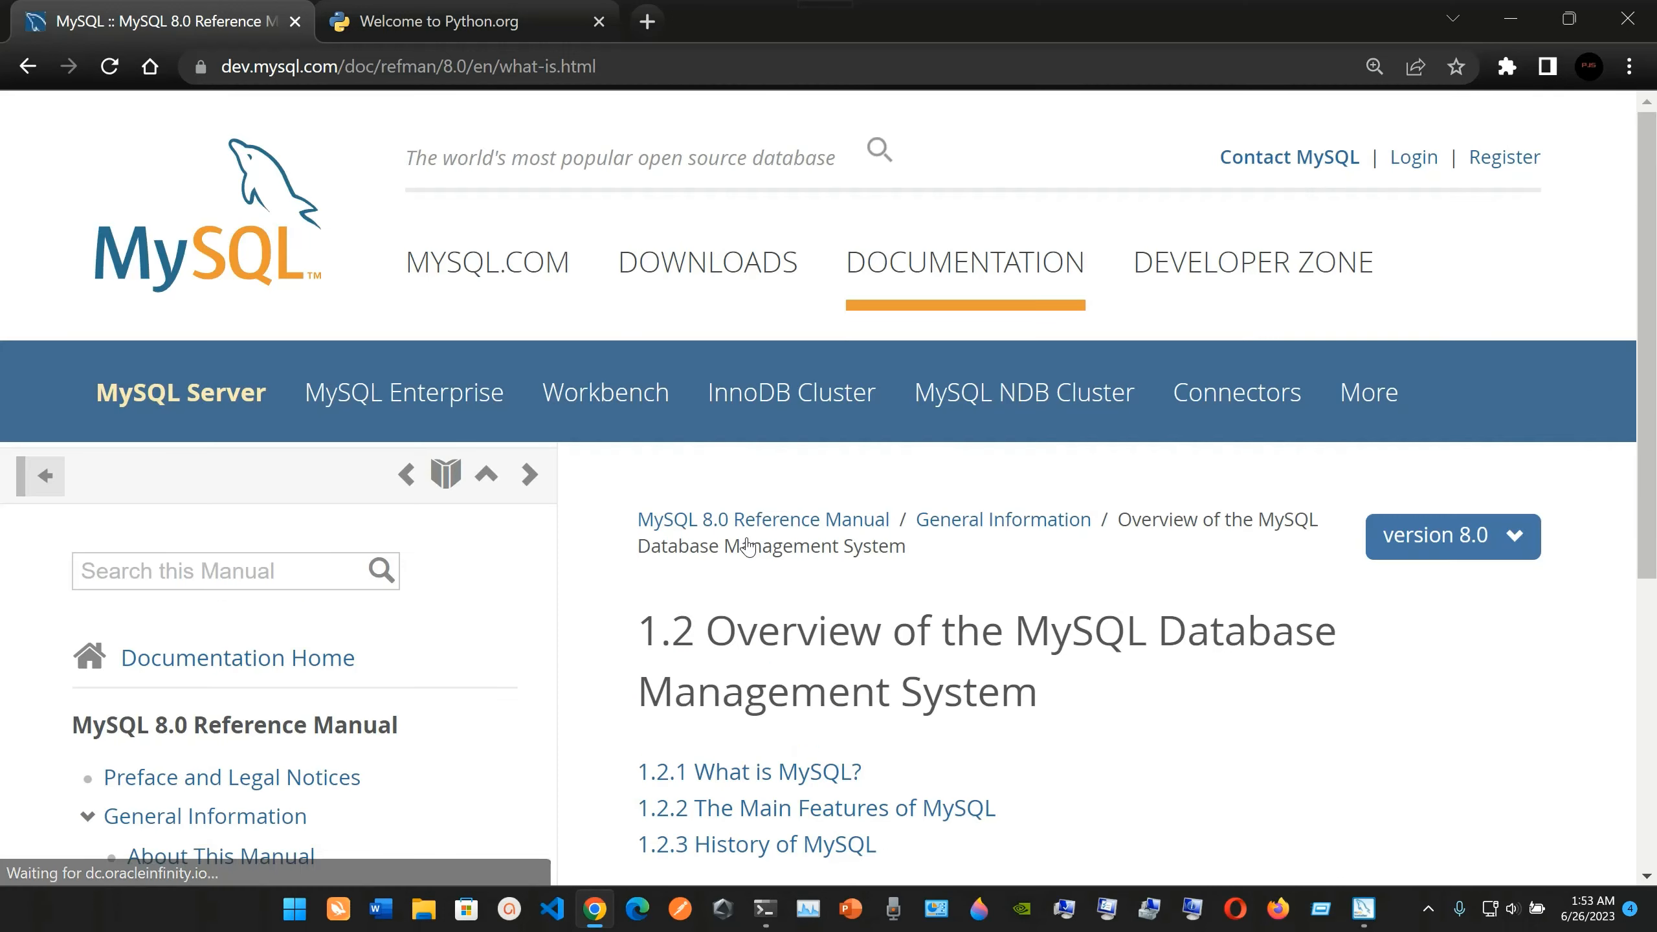
pyautogui.scroll(-3, 747, 546)
pyautogui.scroll(-1, 747, 546)
pyautogui.click(742, 461)
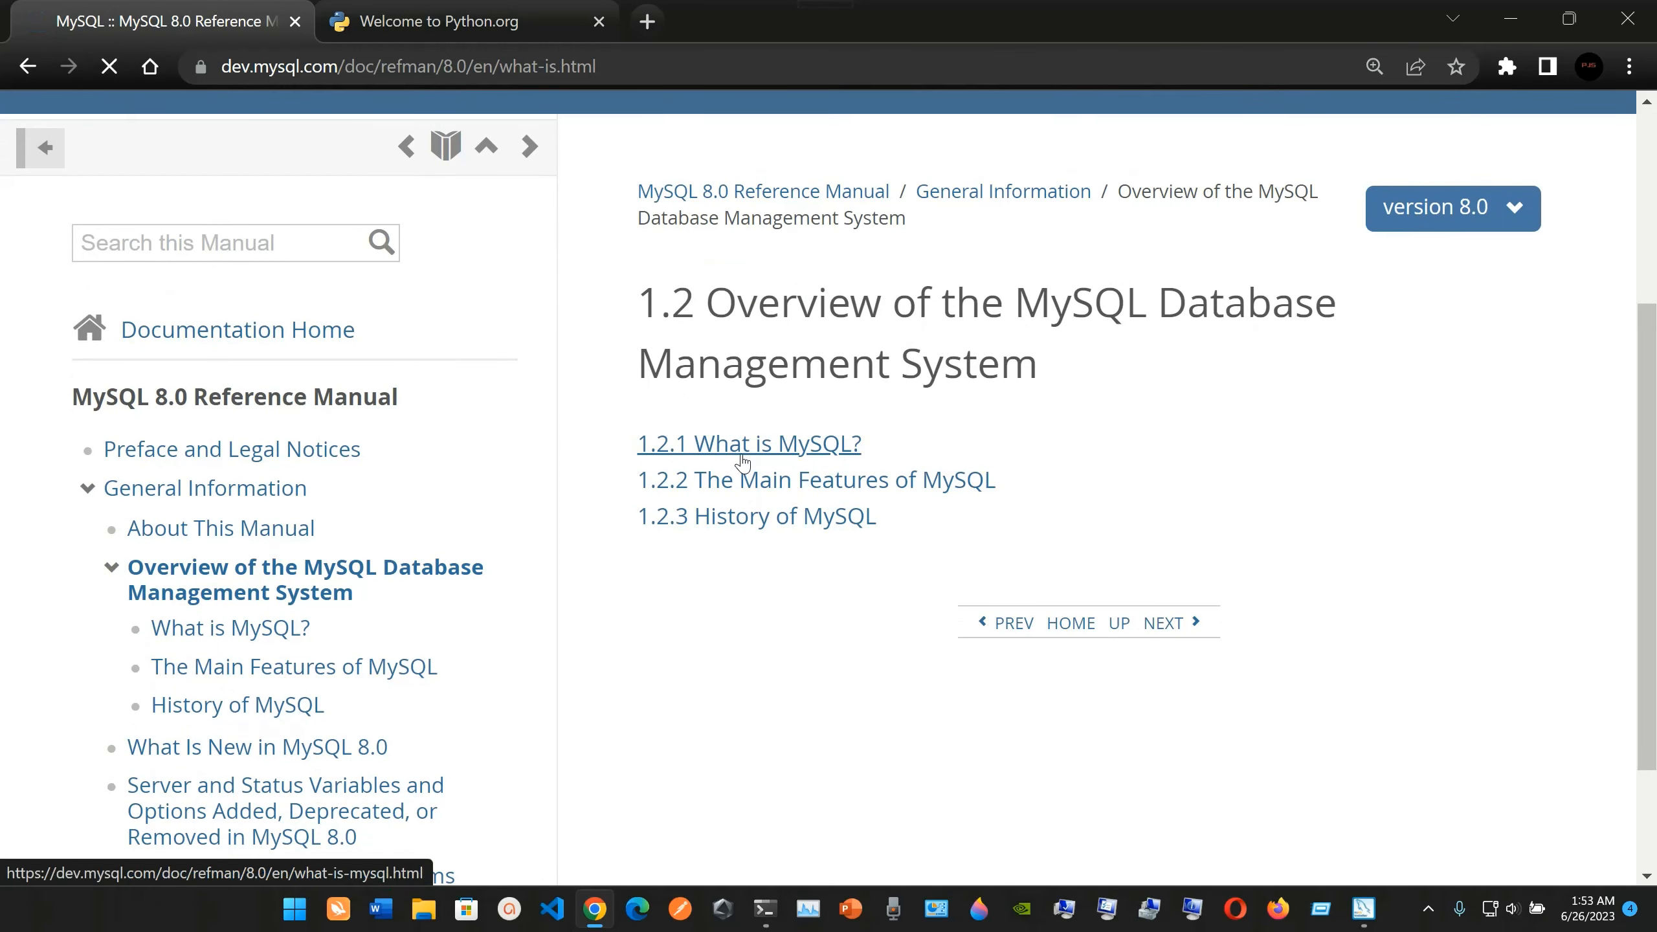
pyautogui.scroll(-3, 744, 470)
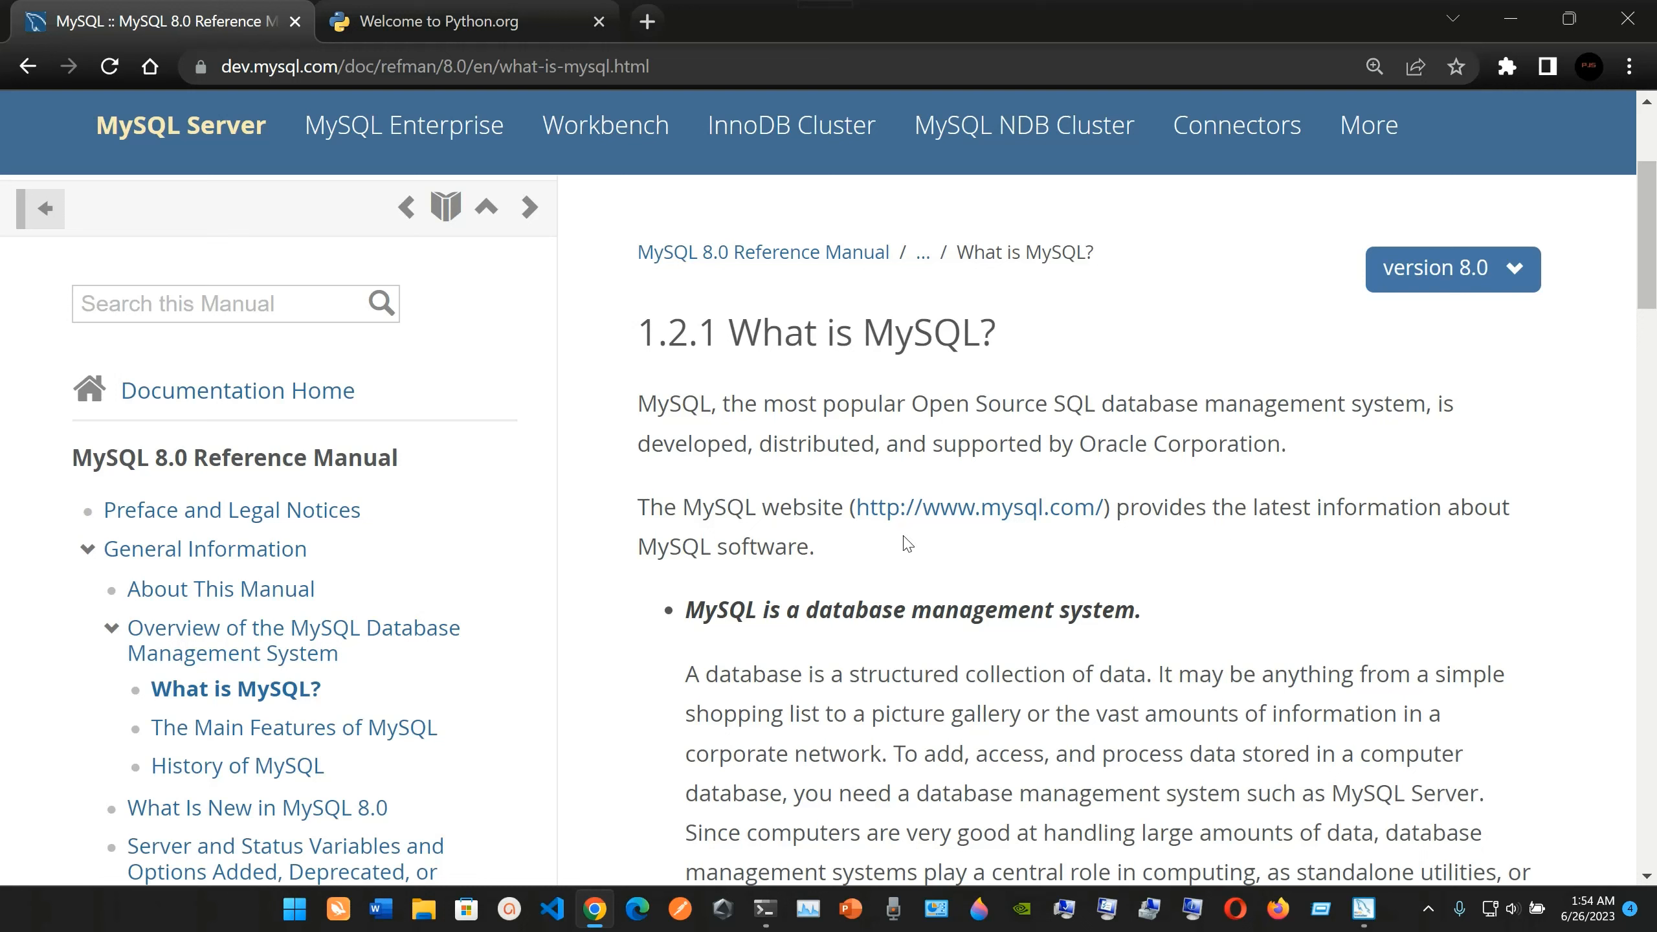
# Check the installation progress in MySQL Installer, and return to the What is MySQL? page in Chrome.
pyautogui.click(1363, 909)
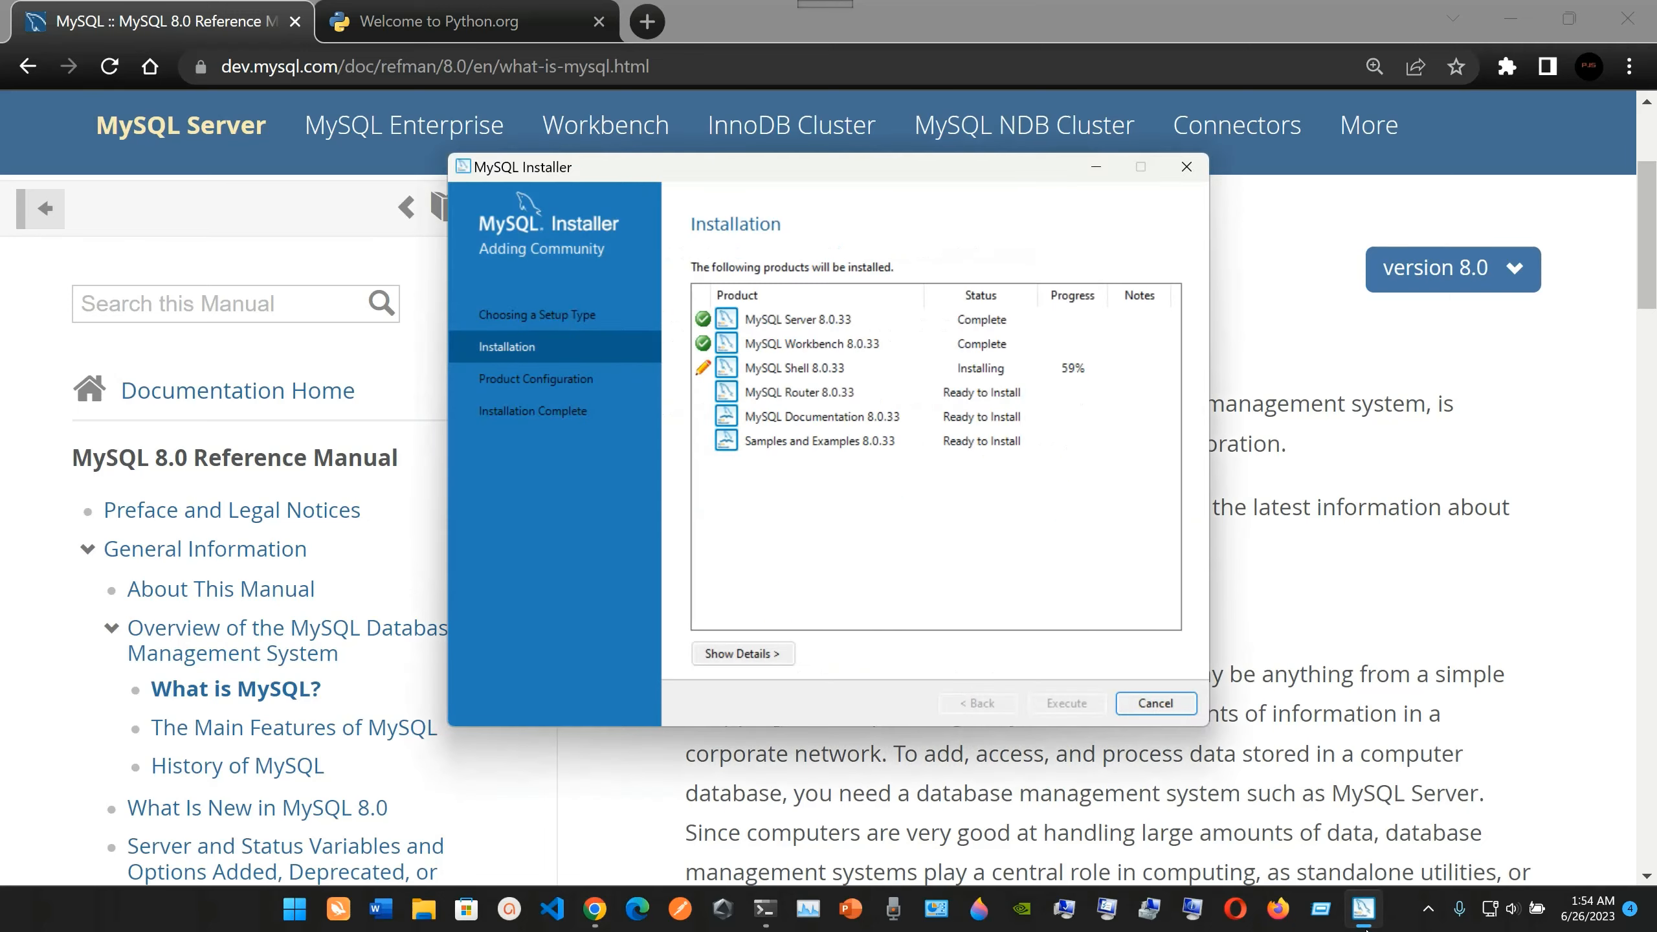
pyautogui.click(1107, 9)
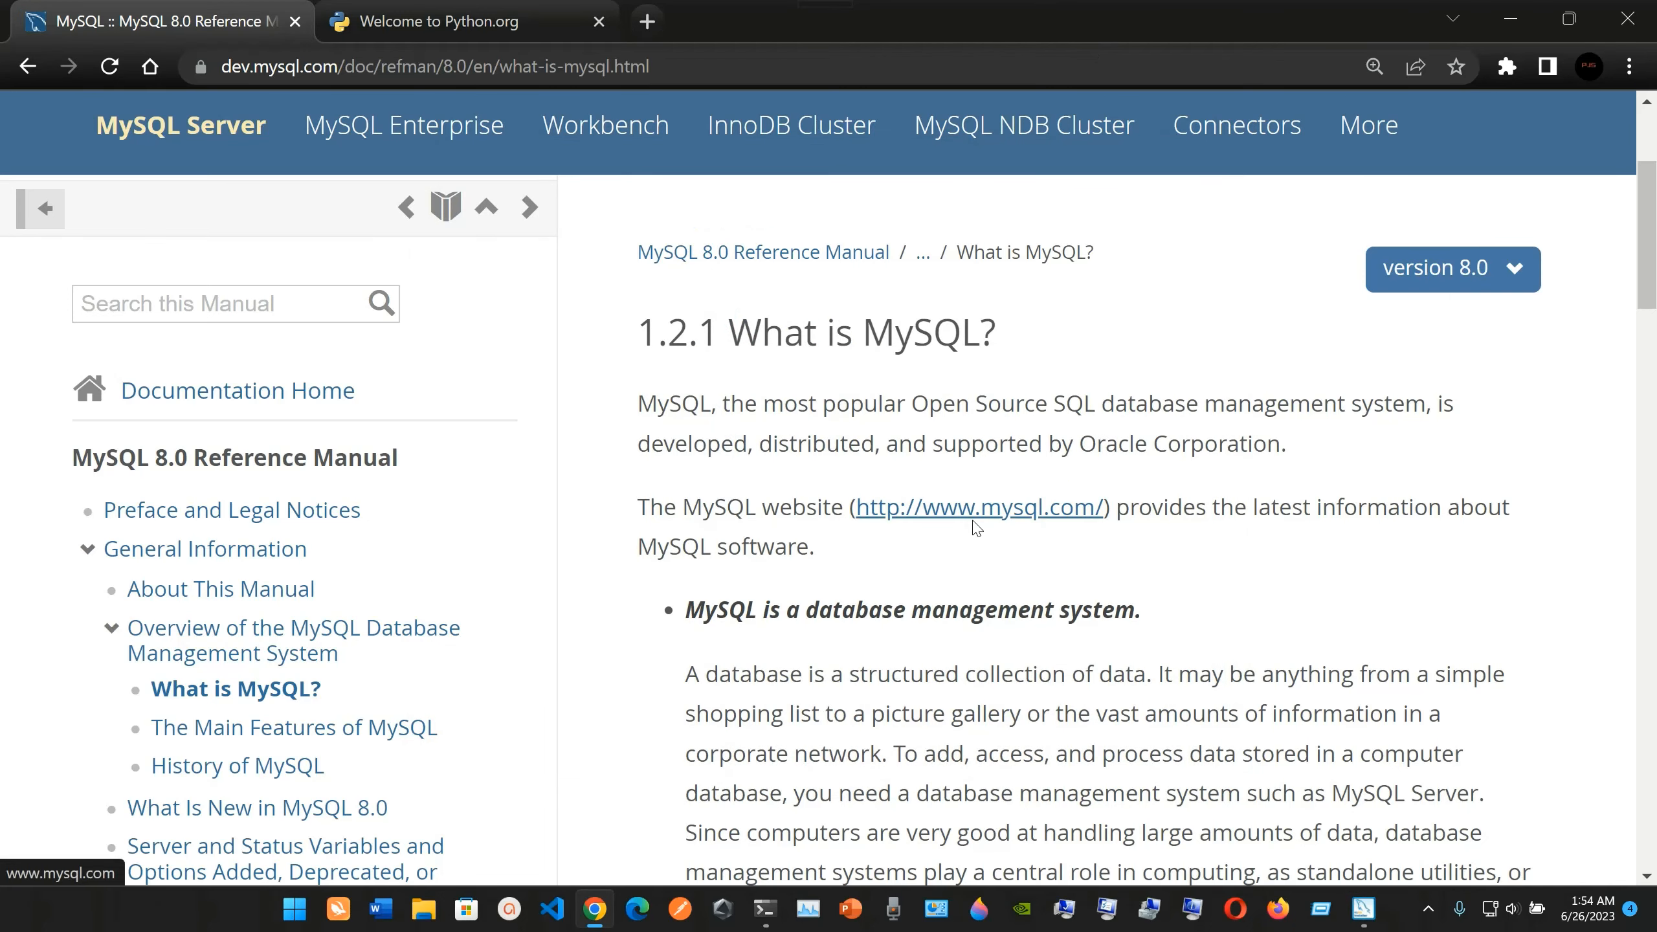
pyautogui.scroll(-1, 861, 581)
pyautogui.scroll(3, 809, 575)
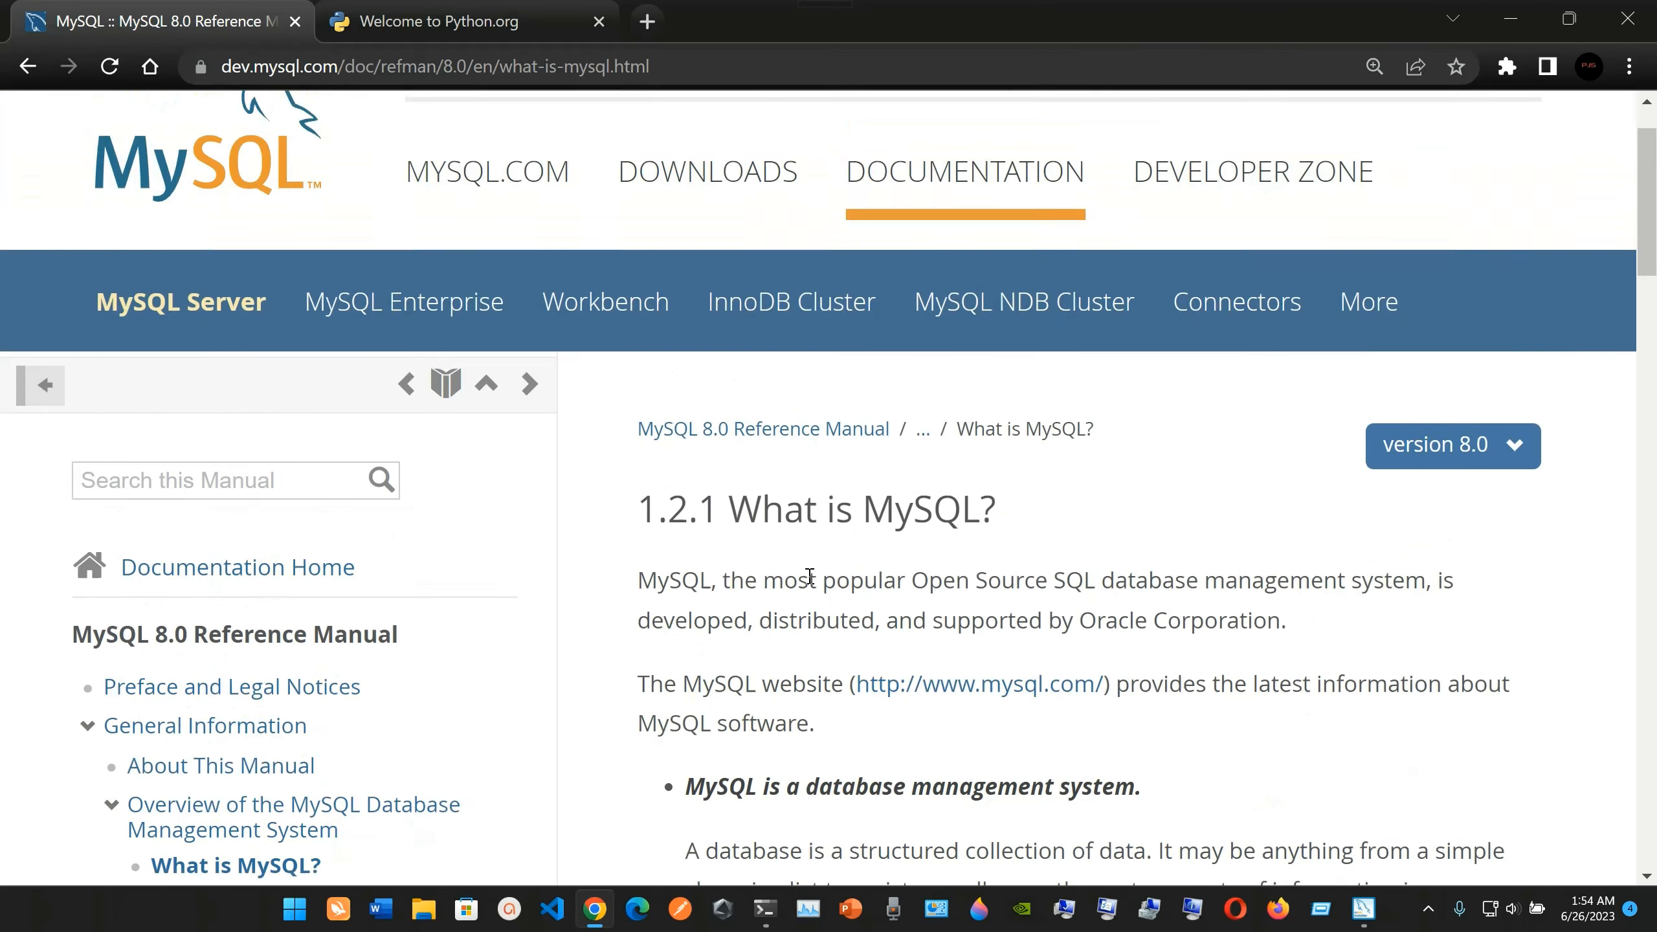
pyautogui.scroll(2, 809, 576)
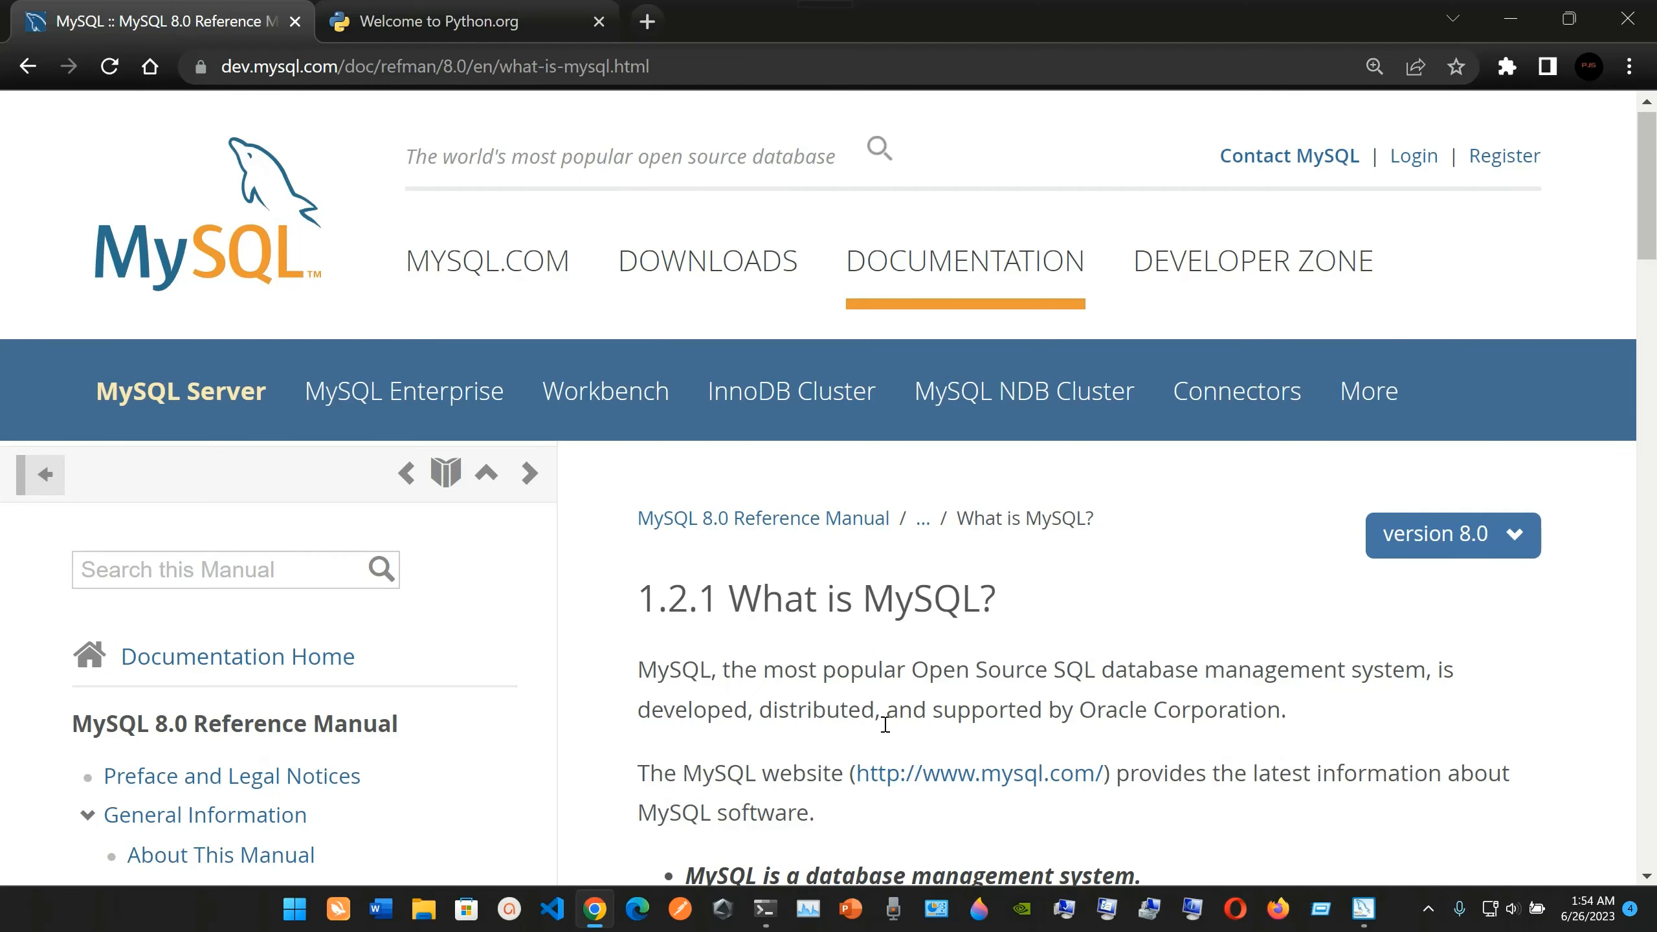
# Open the MySQL website linked in the What is MySQL? introduction and show its full web address.
pyautogui.click(978, 774)
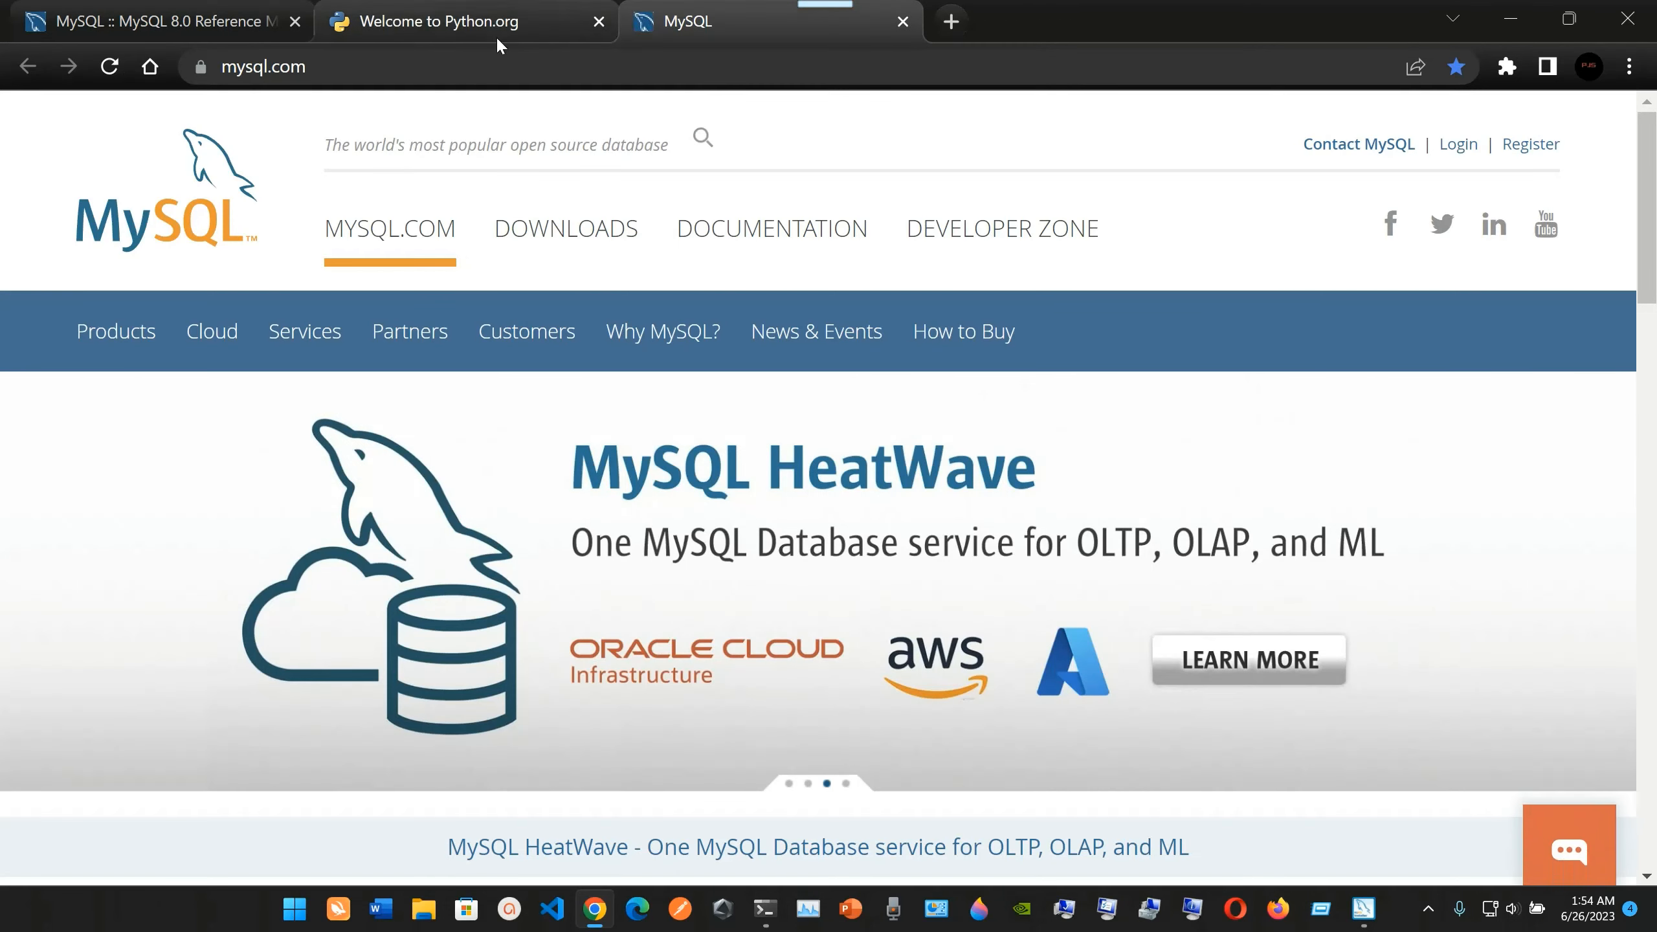
pyautogui.click(502, 56)
pyautogui.click(517, 69)
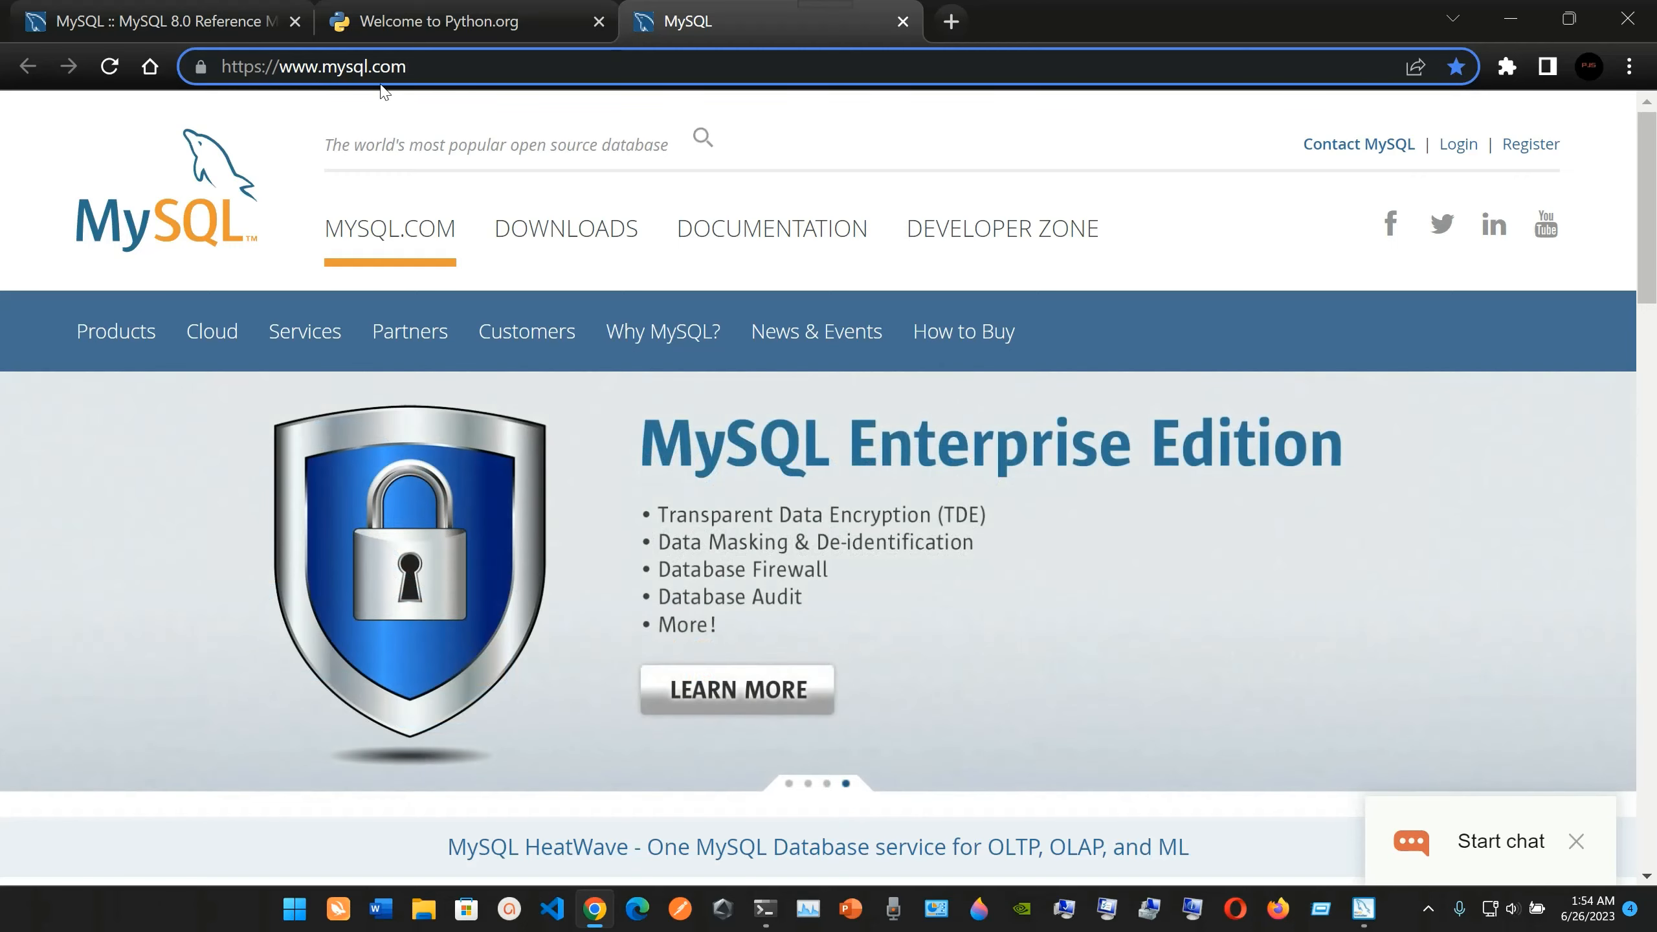
# Return to the What is MySQL? section of the reference manual and read it through to the end.
pyautogui.click(208, 10)
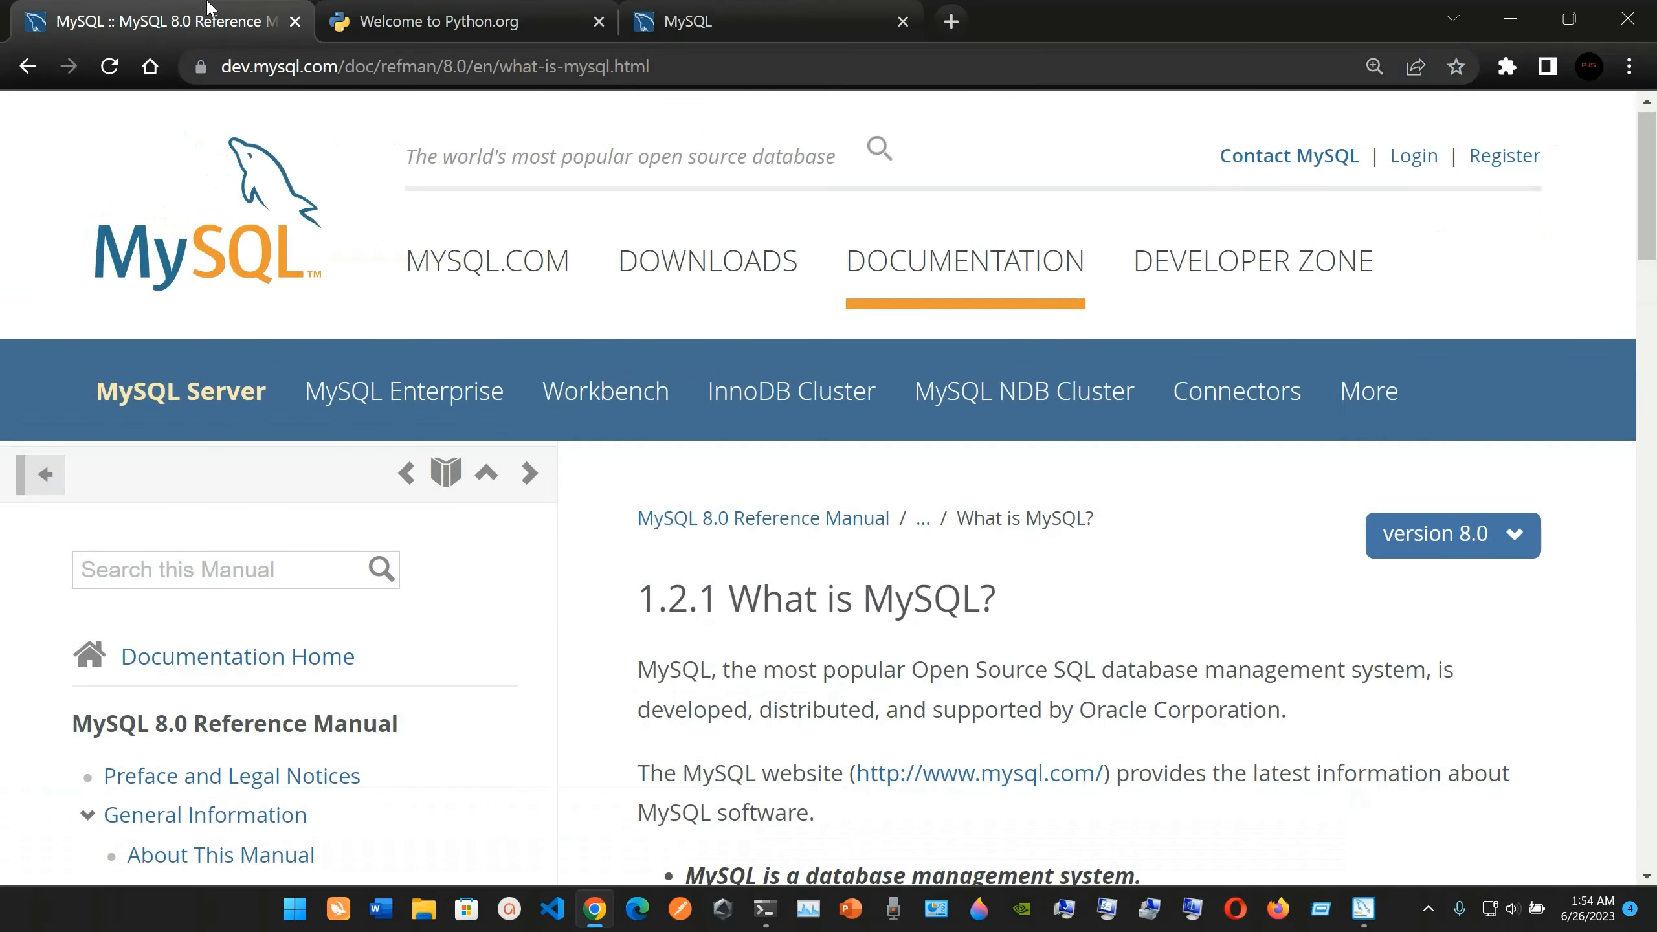
pyautogui.scroll(-5, 708, 705)
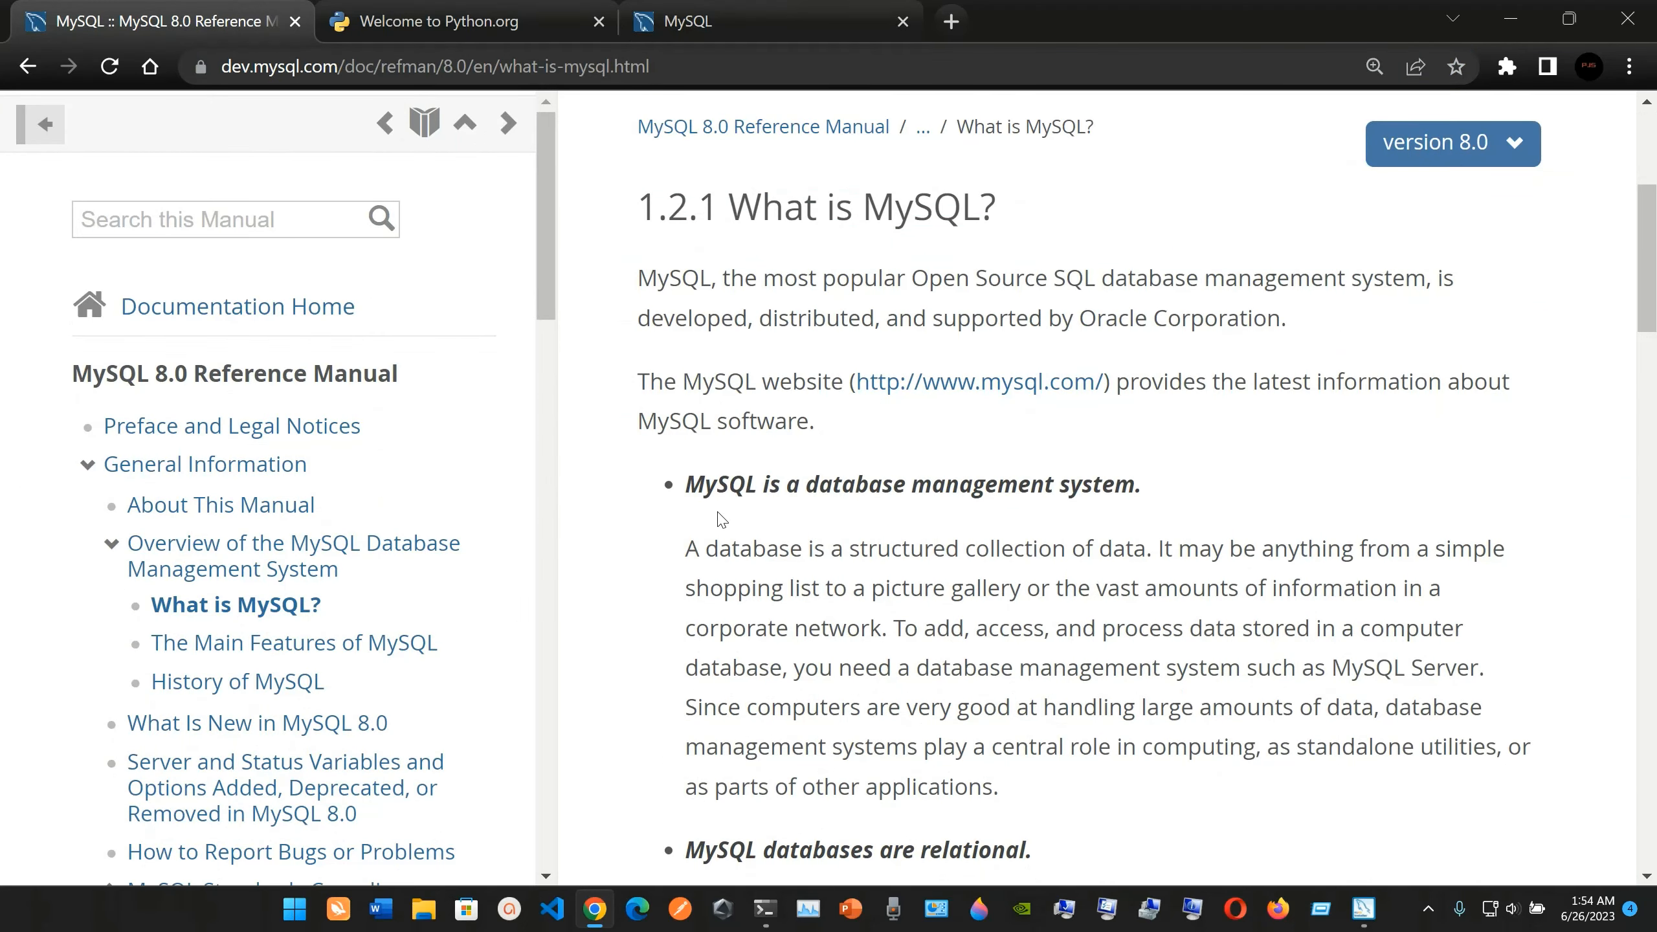
pyautogui.scroll(-1, 721, 519)
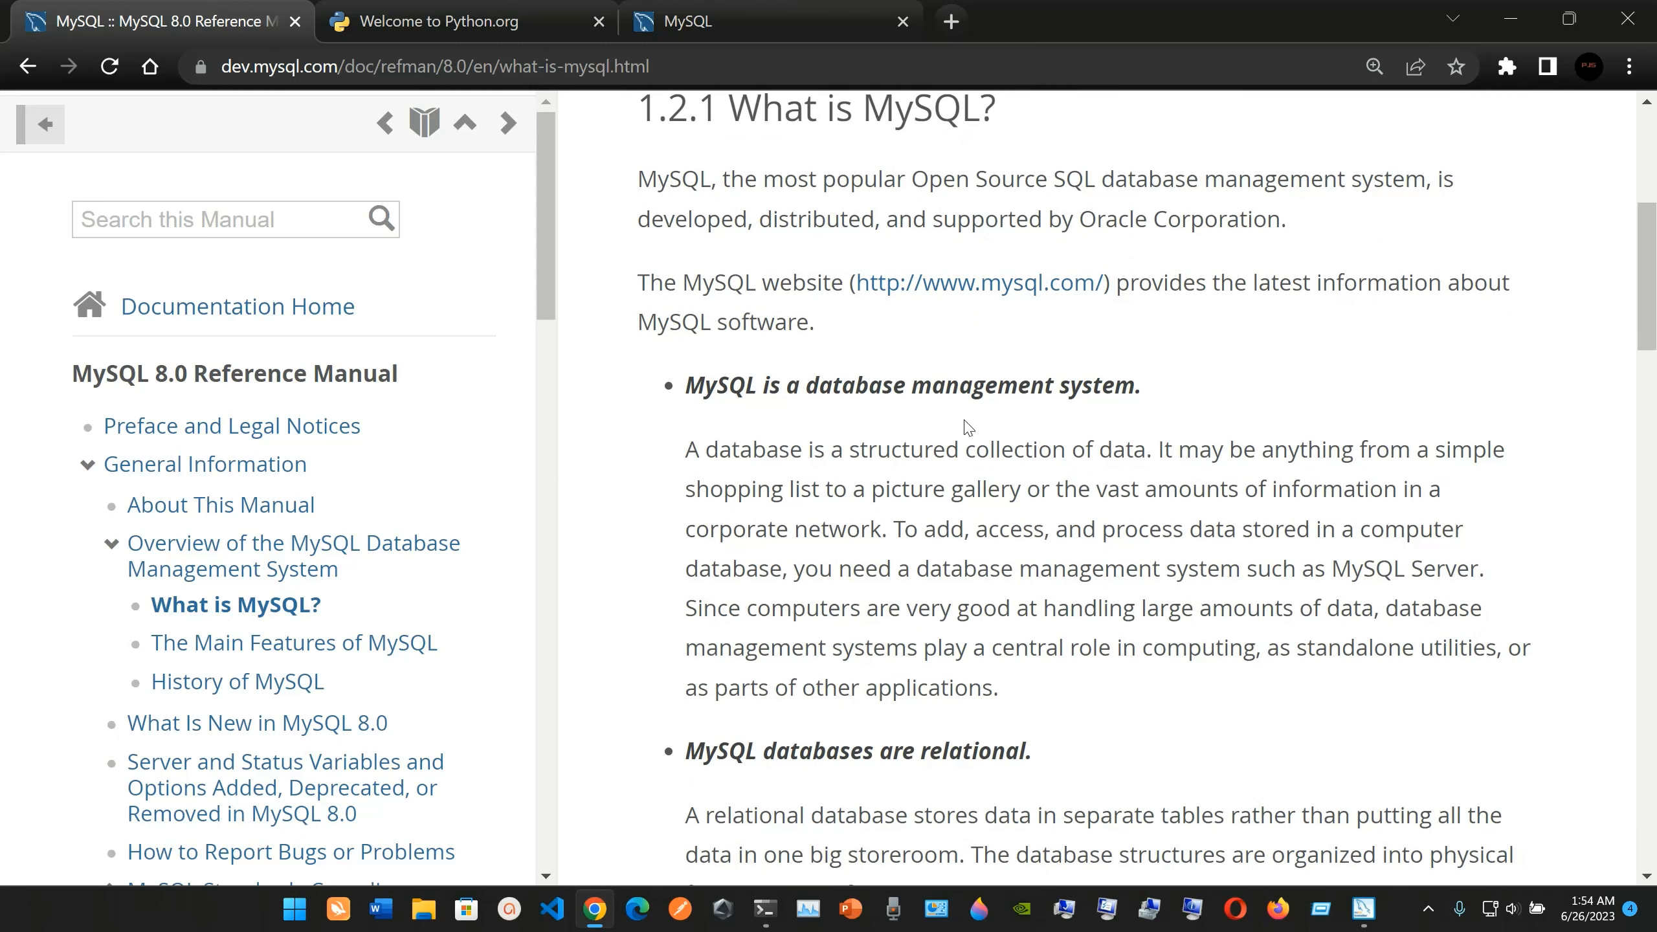
pyautogui.scroll(-3, 809, 688)
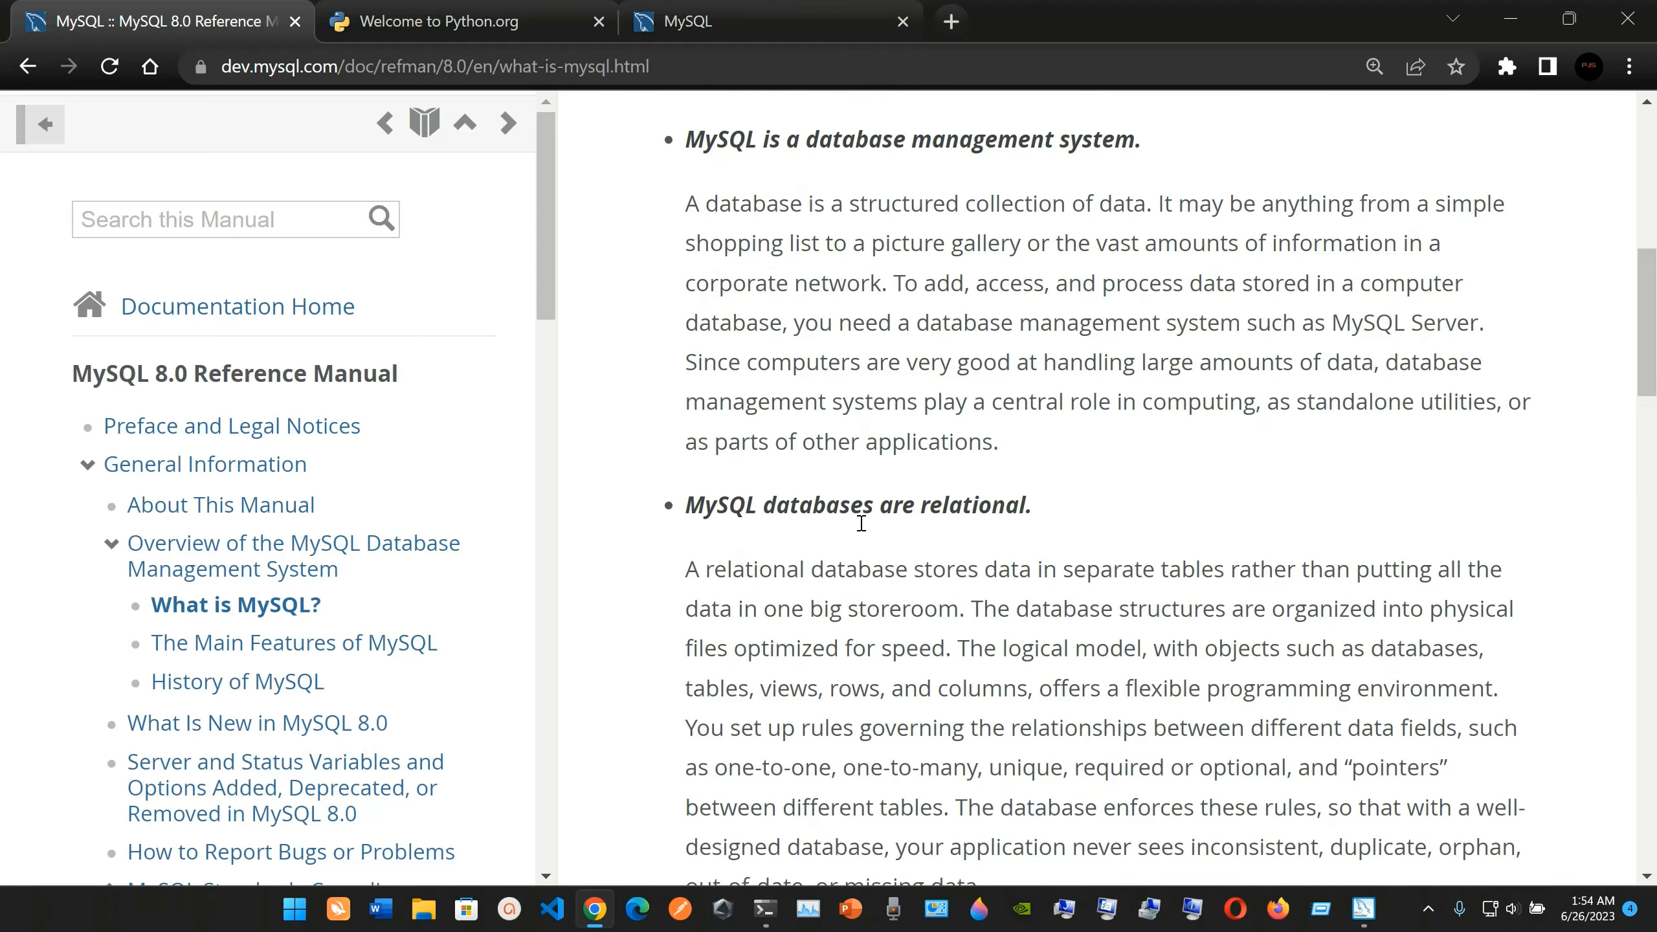
pyautogui.scroll(-4, 861, 523)
pyautogui.scroll(-1, 963, 417)
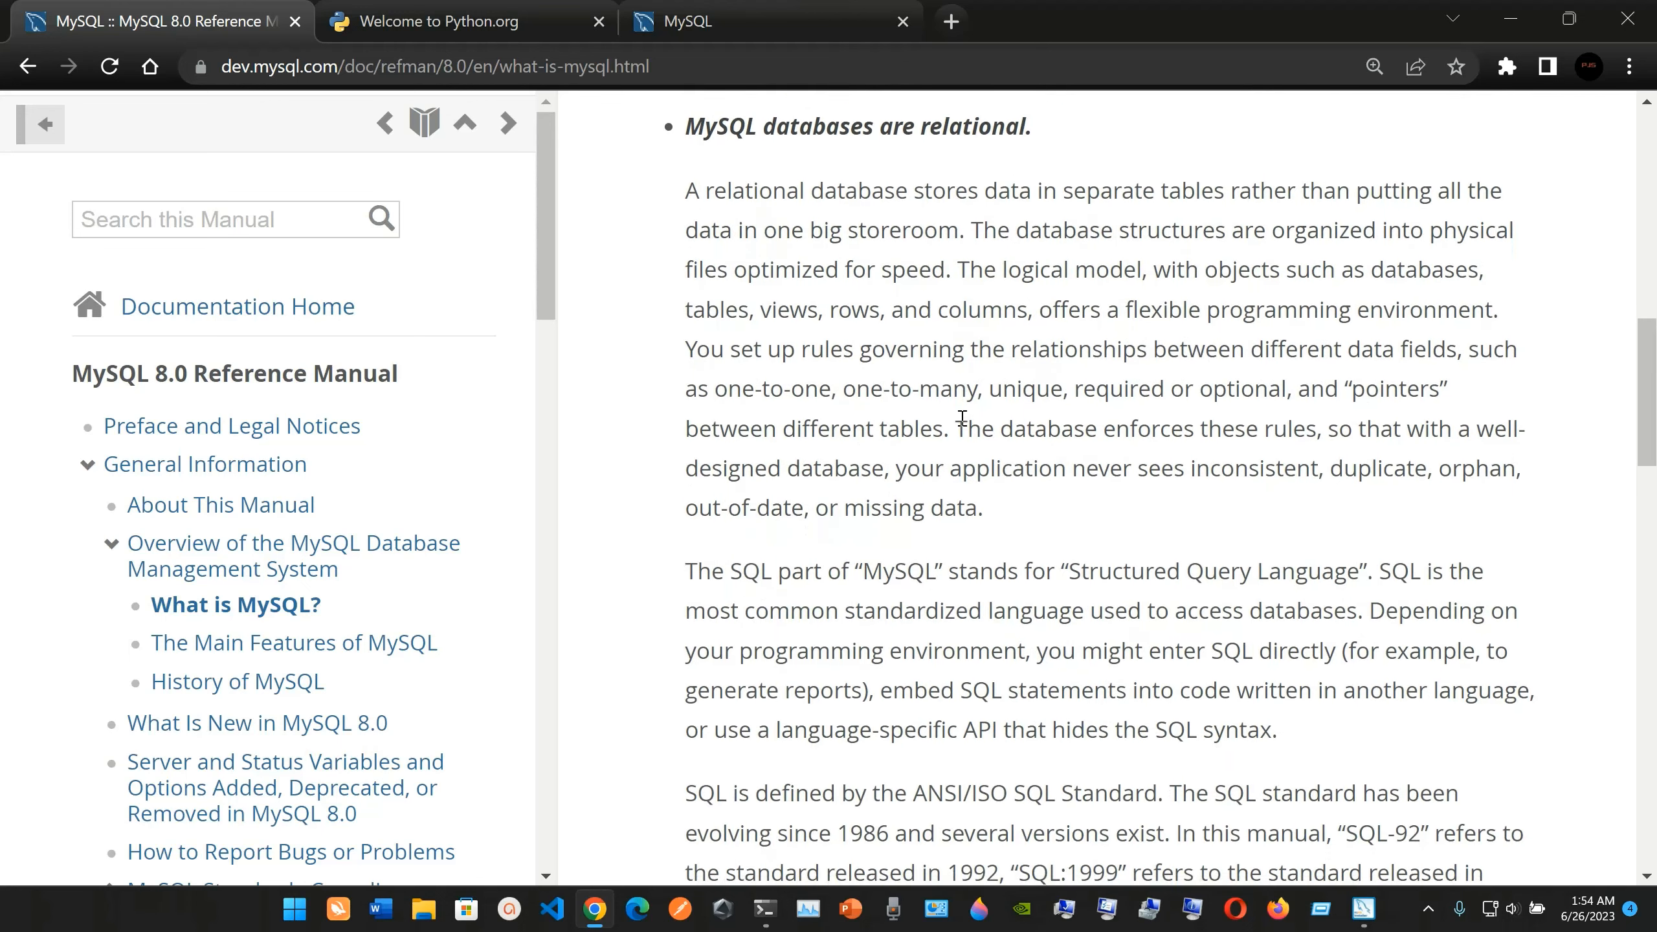
pyautogui.scroll(-12, 962, 418)
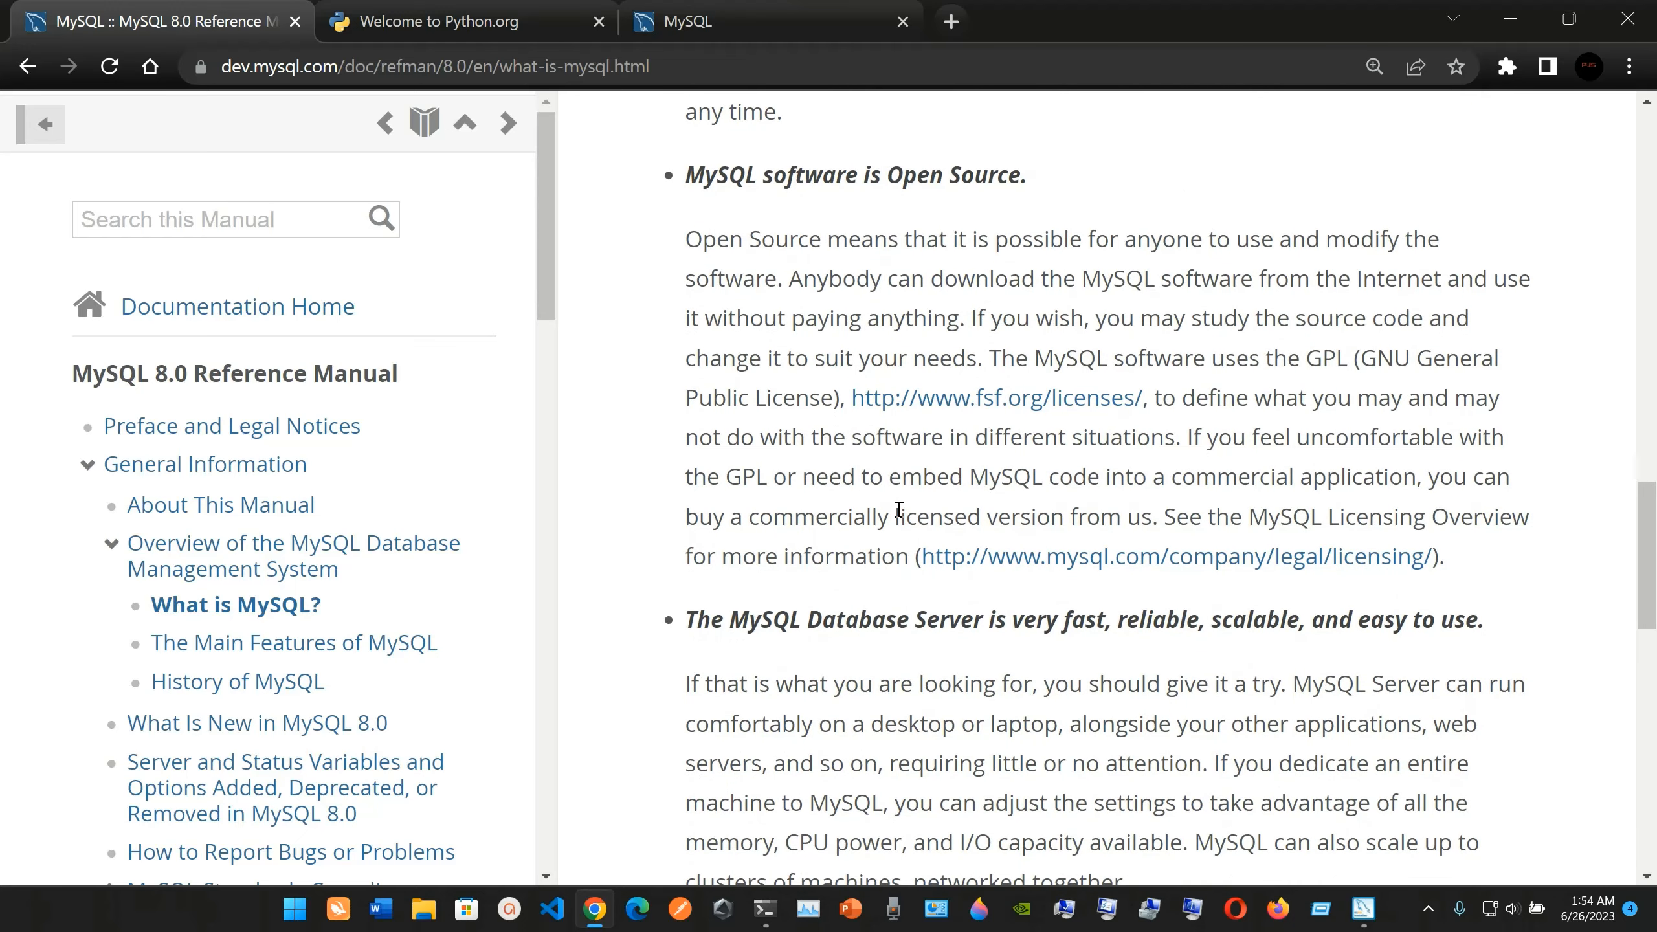
pyautogui.scroll(-5, 899, 509)
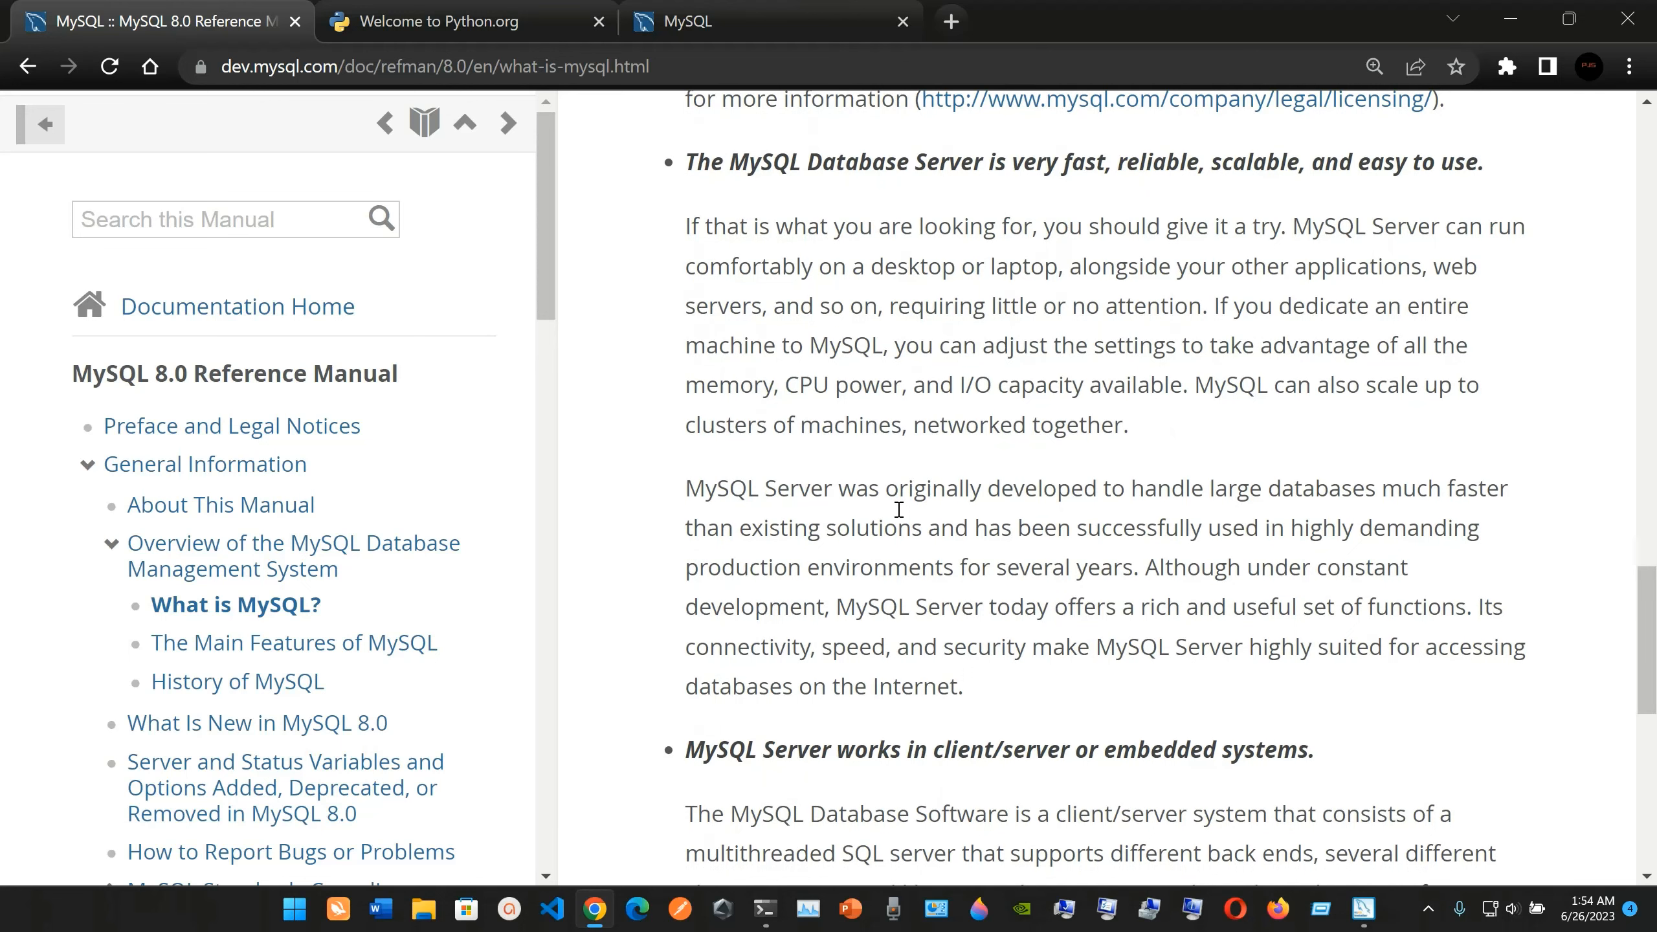
pyautogui.scroll(-6, 899, 509)
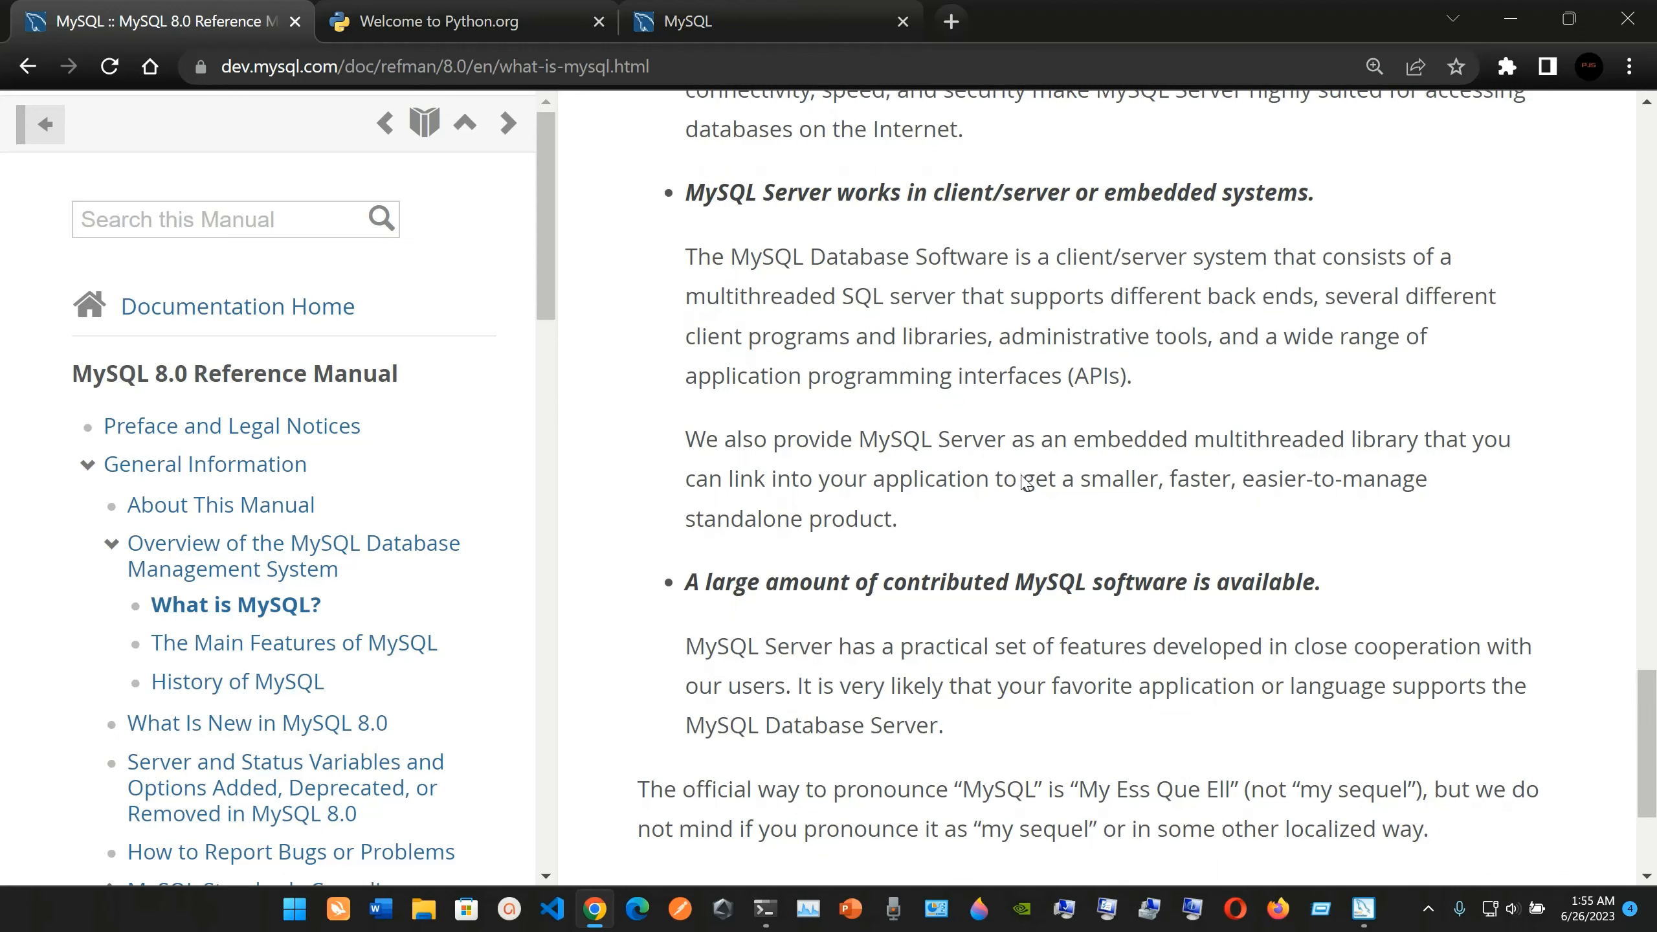
pyautogui.scroll(-3, 888, 432)
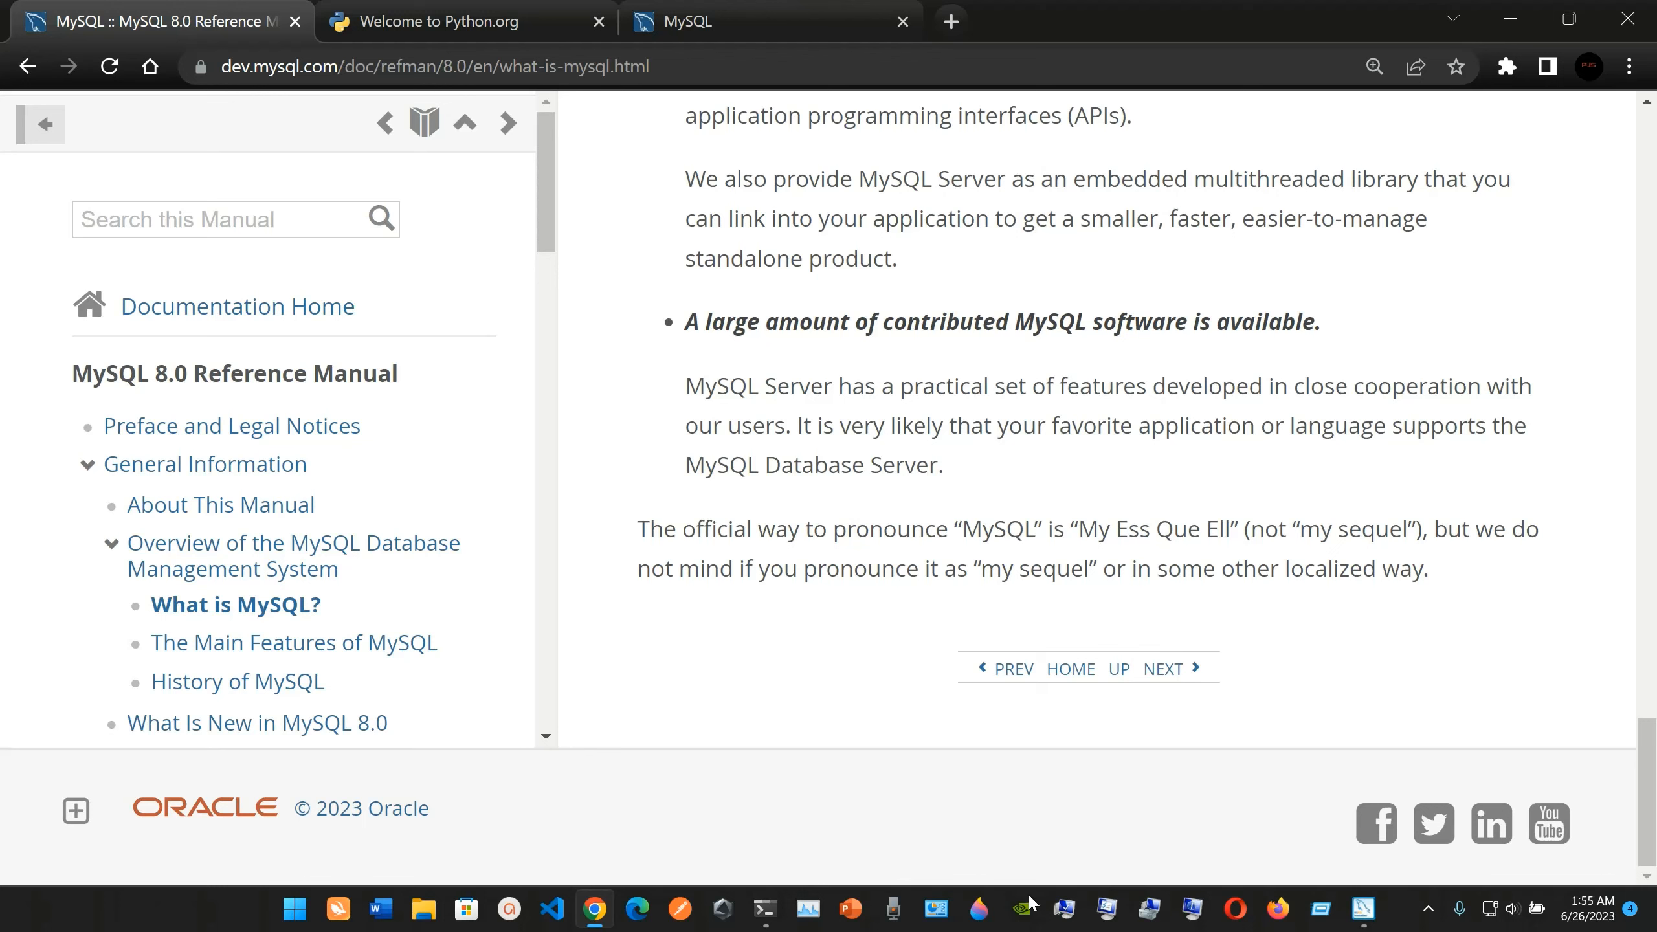
# Switch to MySQL Installer, continue to product configuration and start configuring MySQL Server 8.0.33.
pyautogui.click(1363, 908)
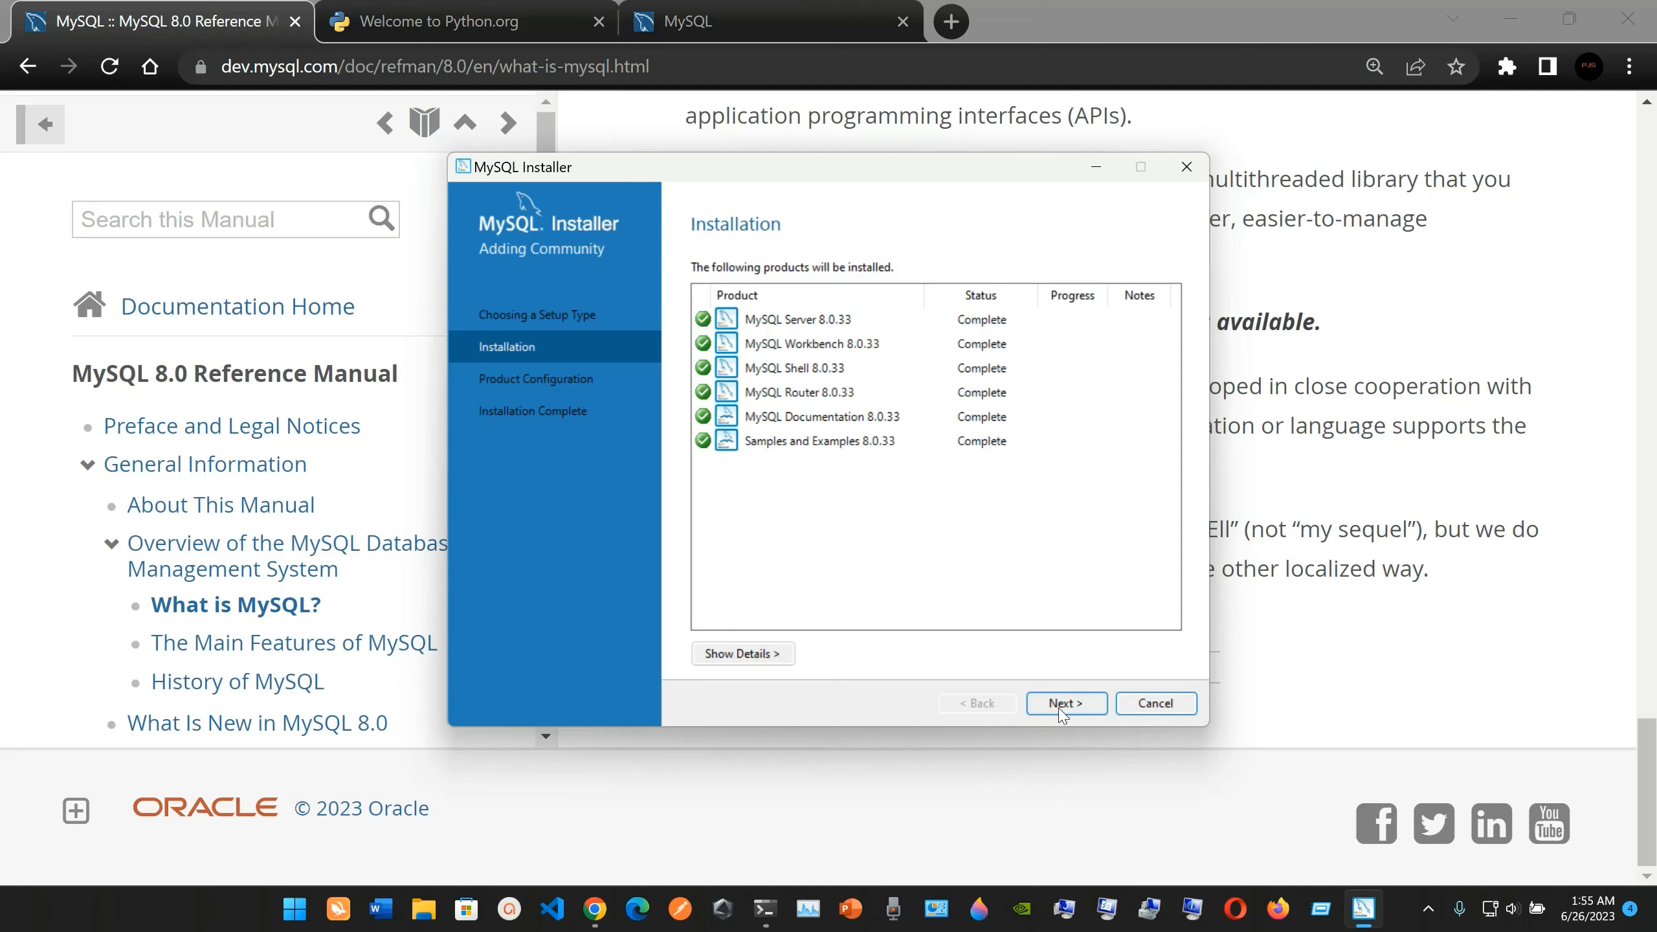
pyautogui.click(1077, 707)
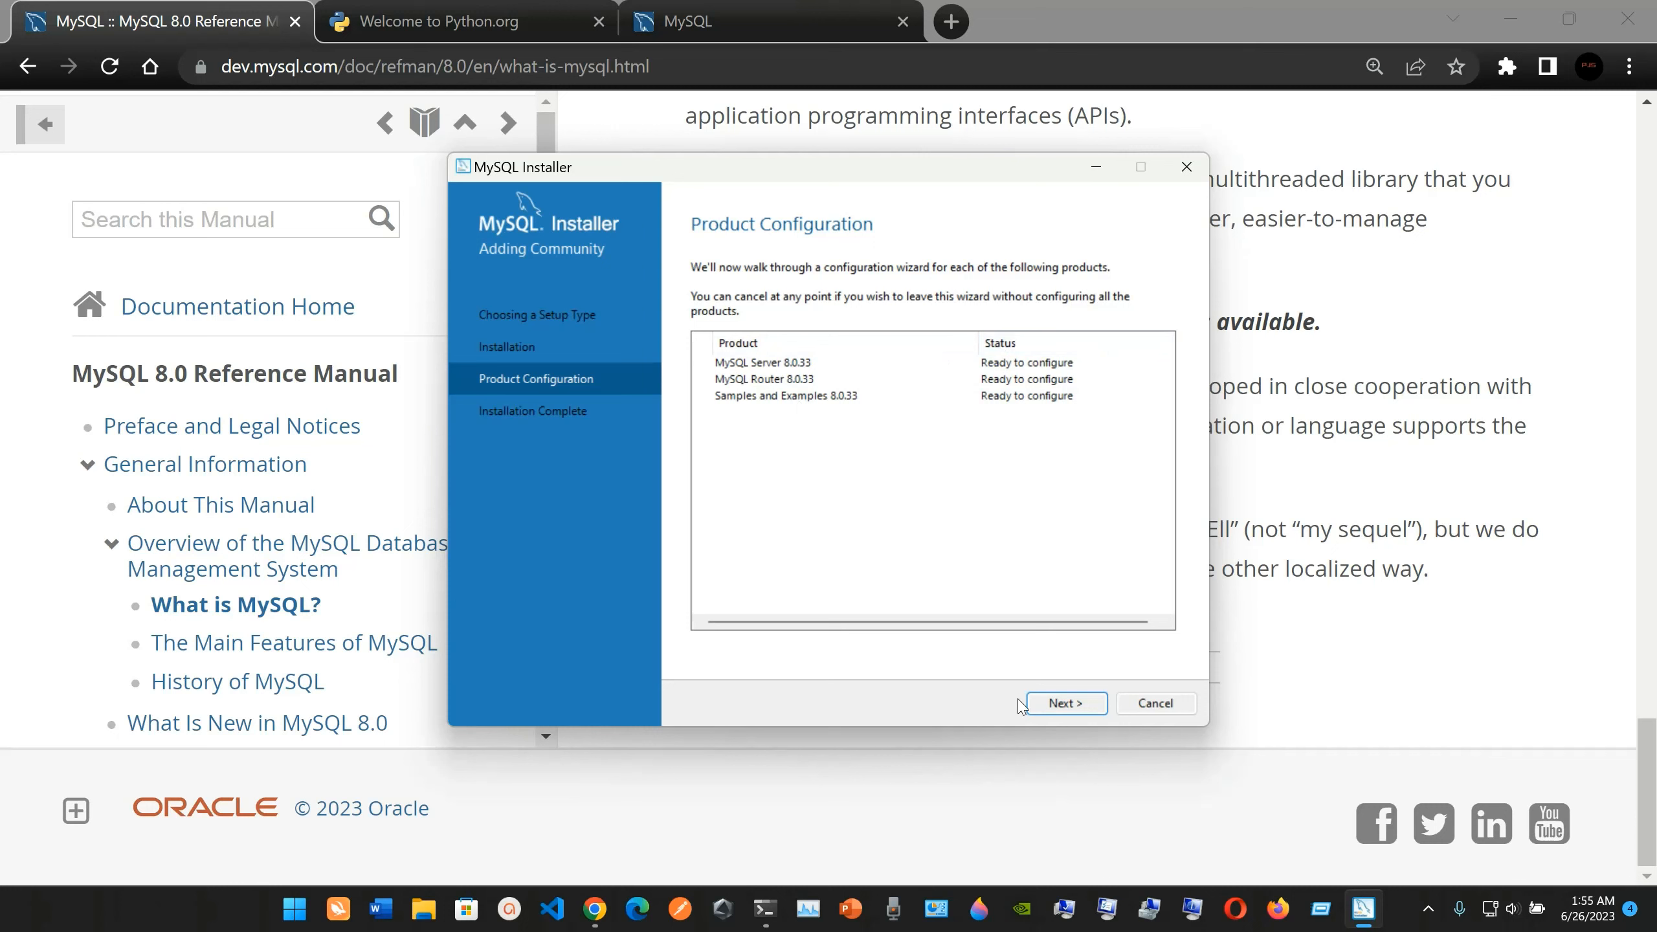
pyautogui.click(1075, 707)
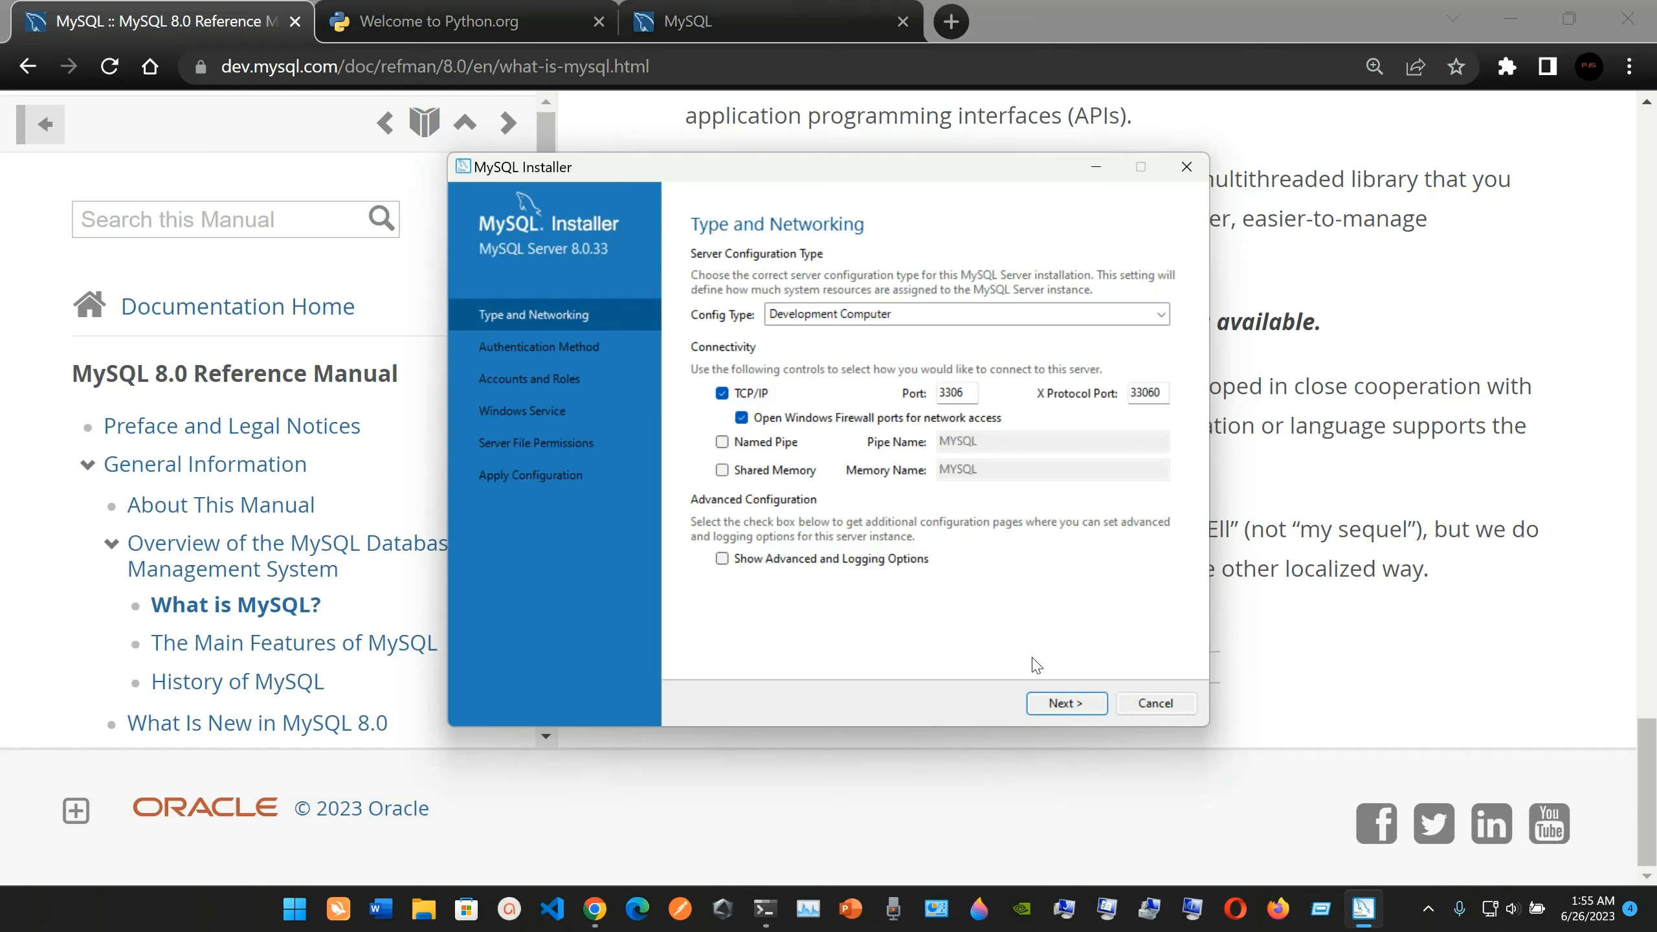
# Accept the Development Computer configuration with TCP/IP port 3306 and strong password encryption for authentication.
pyautogui.click(1061, 707)
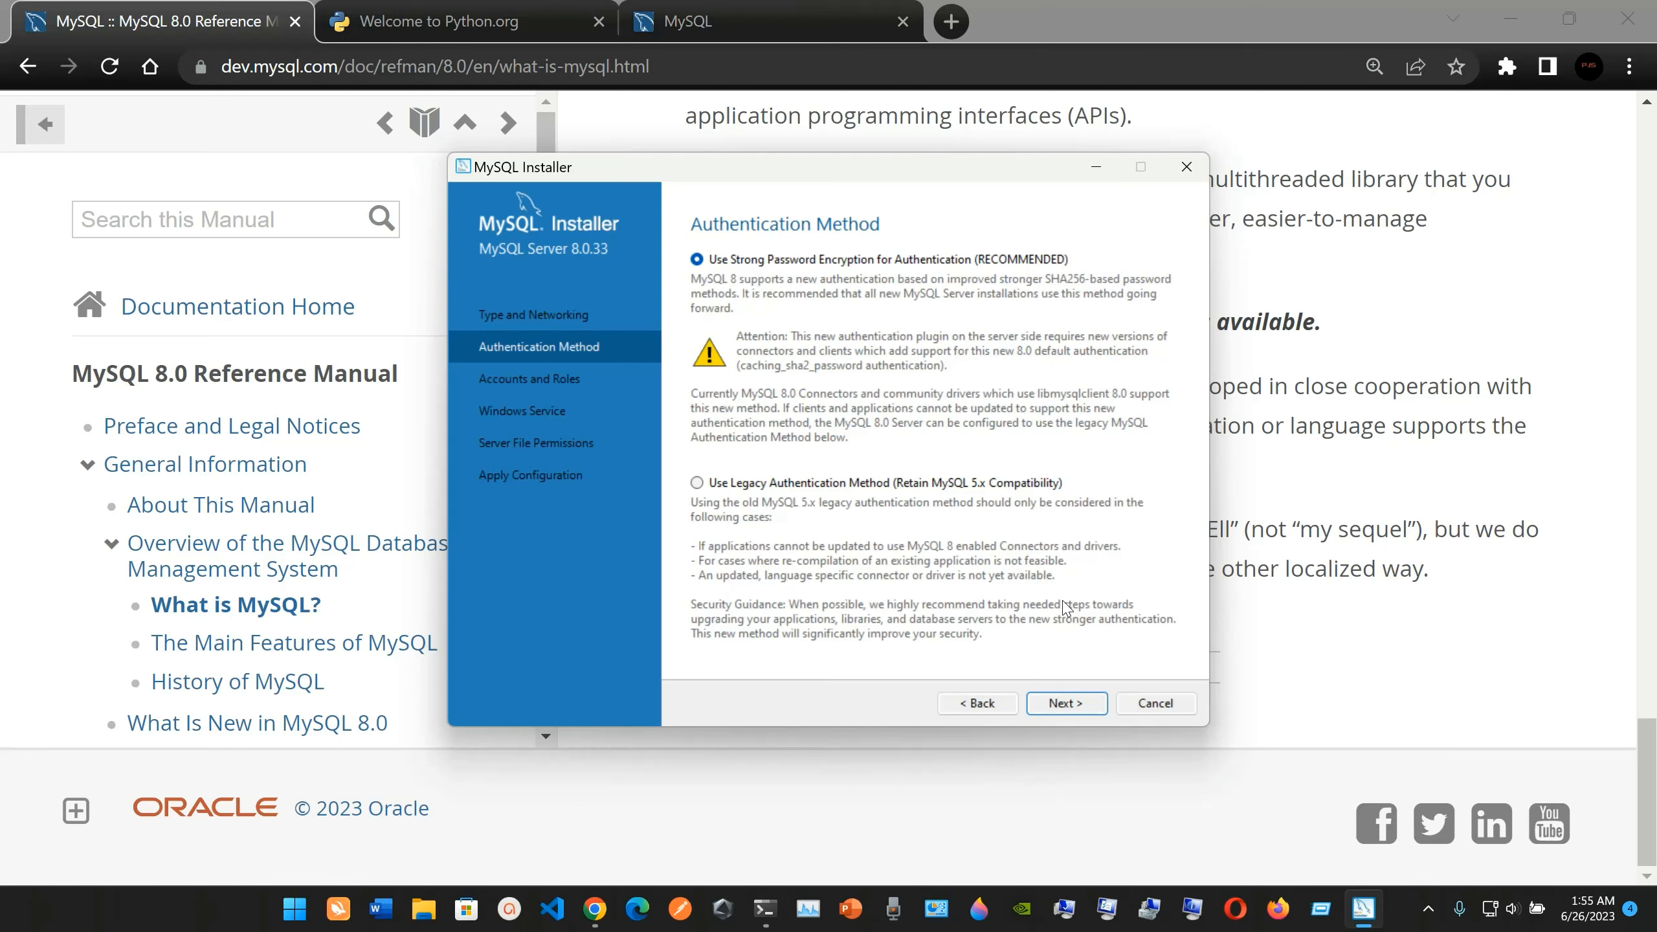
pyautogui.click(1085, 710)
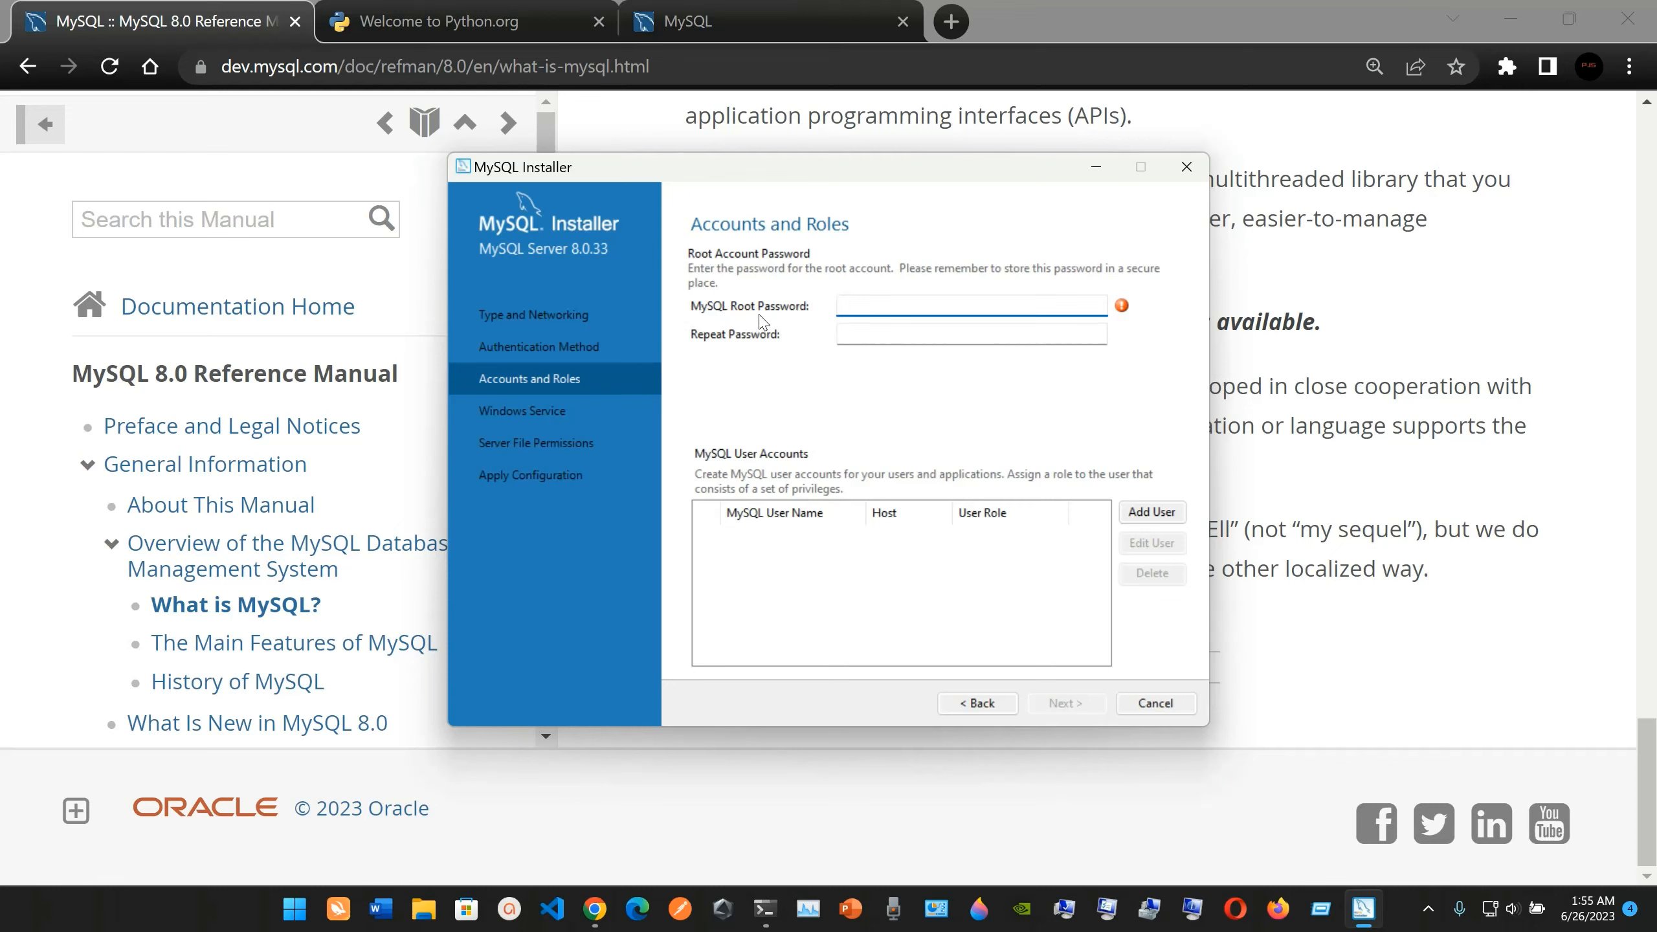
# Enter and repeat the MySQL root password, and continue to the Windows service settings without adding user accounts.
pyautogui.write('12')
pyautogui.press('BackSpace')
pyautogui.press('BackSpace')
pyautogui.write('123456789012')
pyautogui.click(883, 341)
pyautogui.write('******')
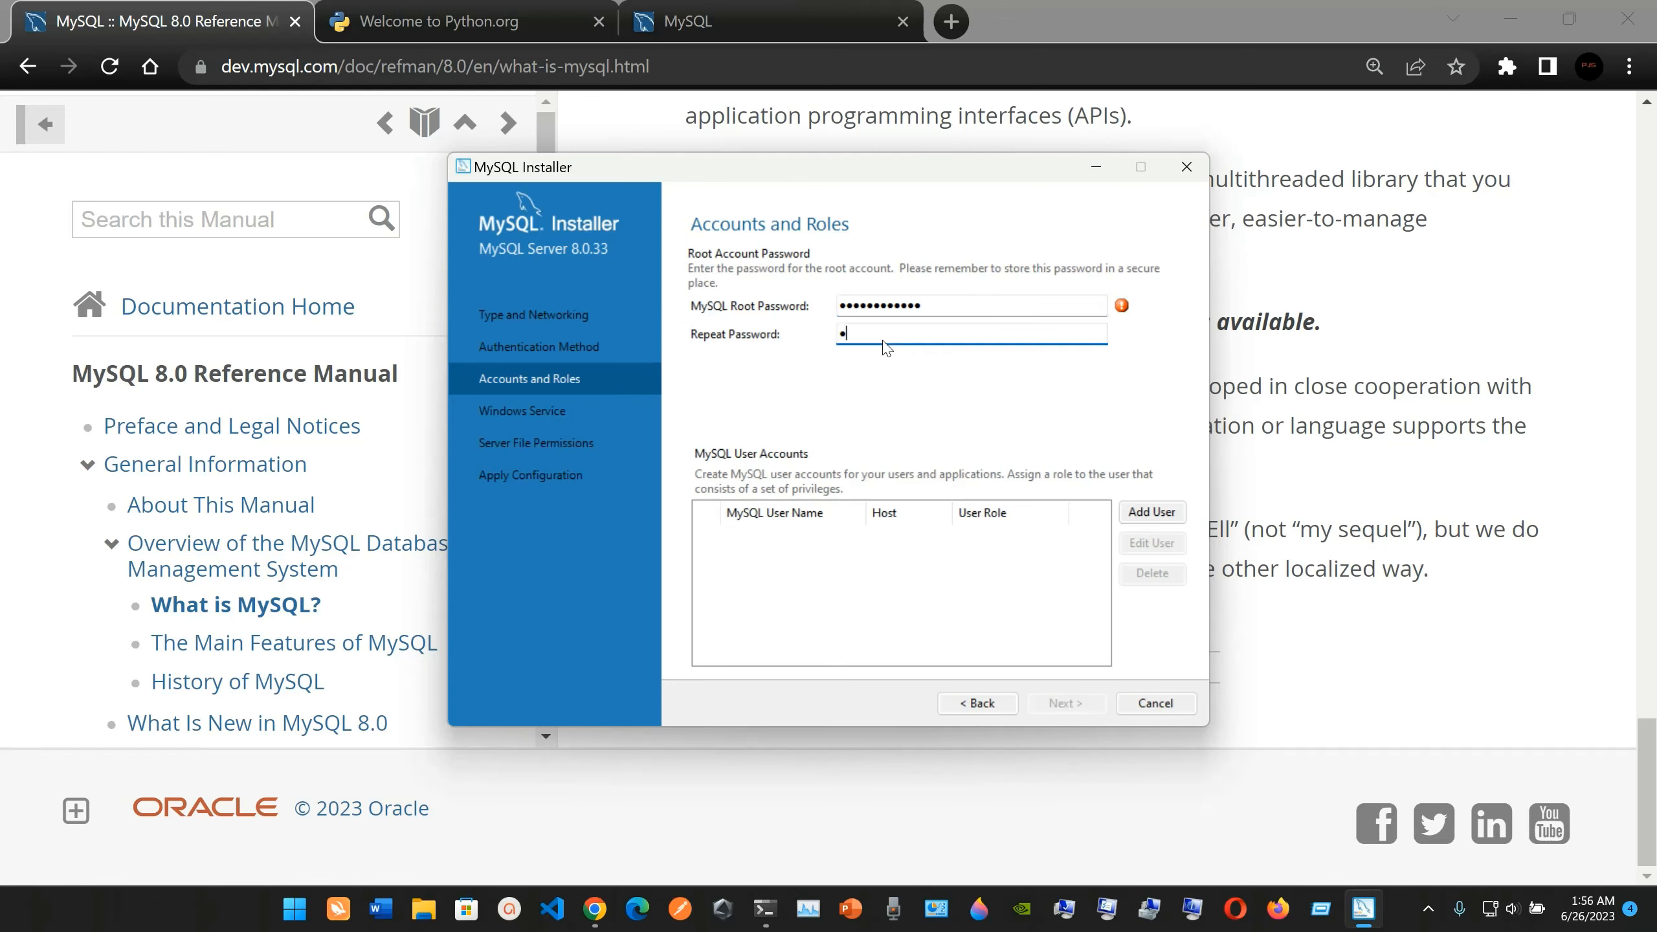
pyautogui.write('******')
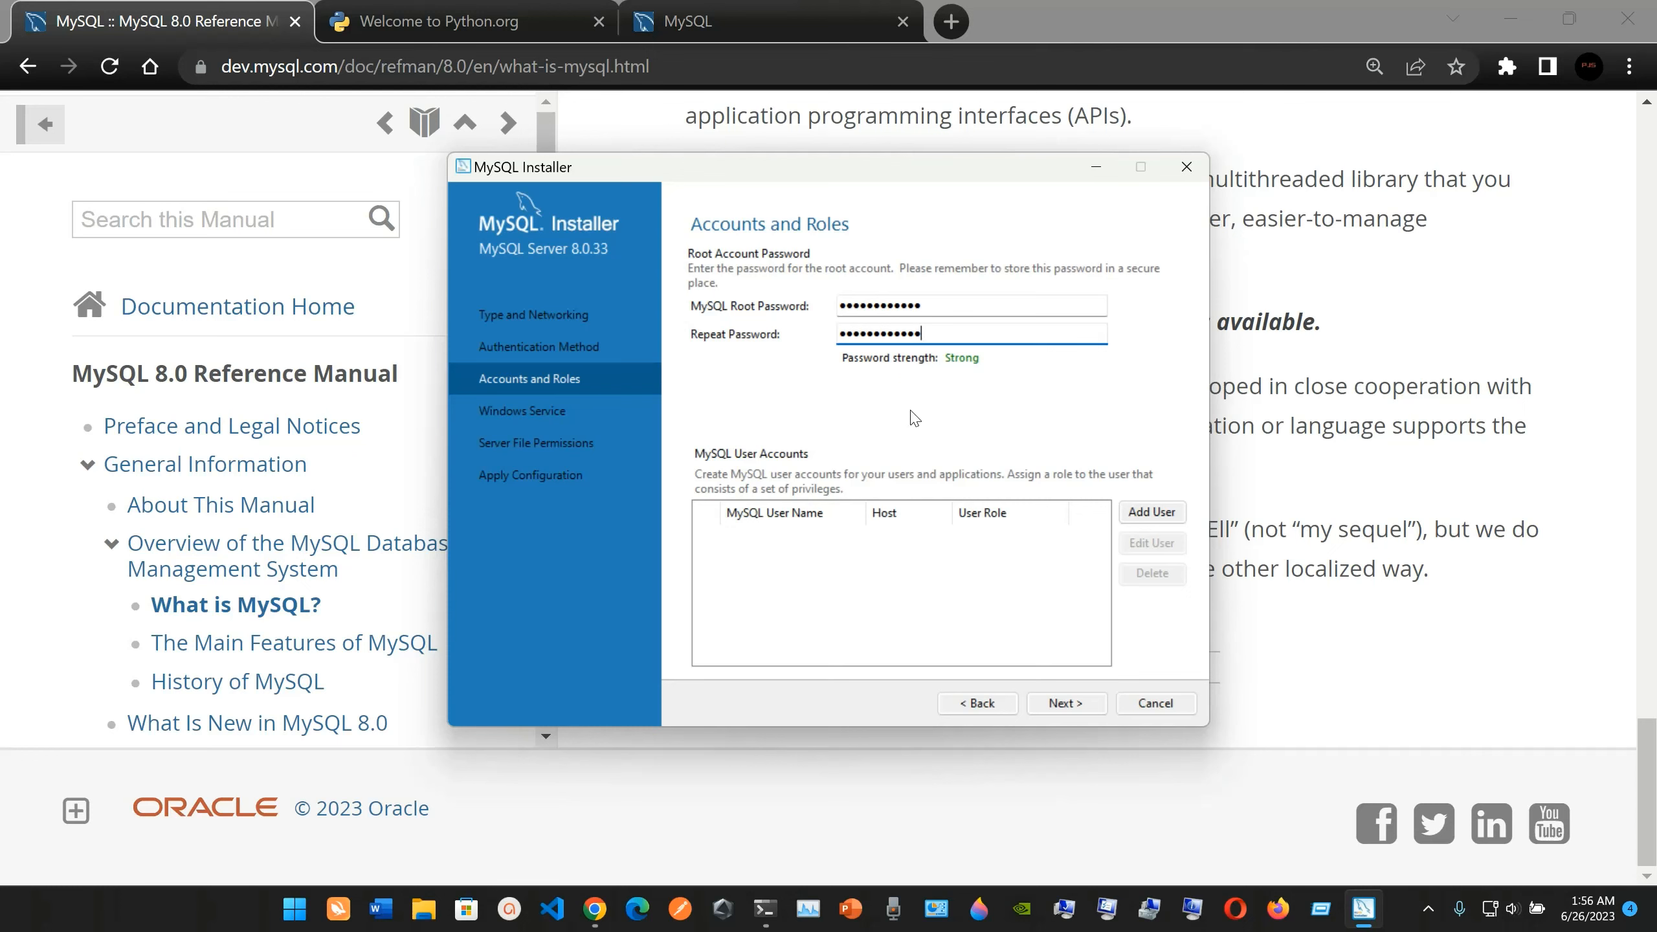
pyautogui.click(1052, 706)
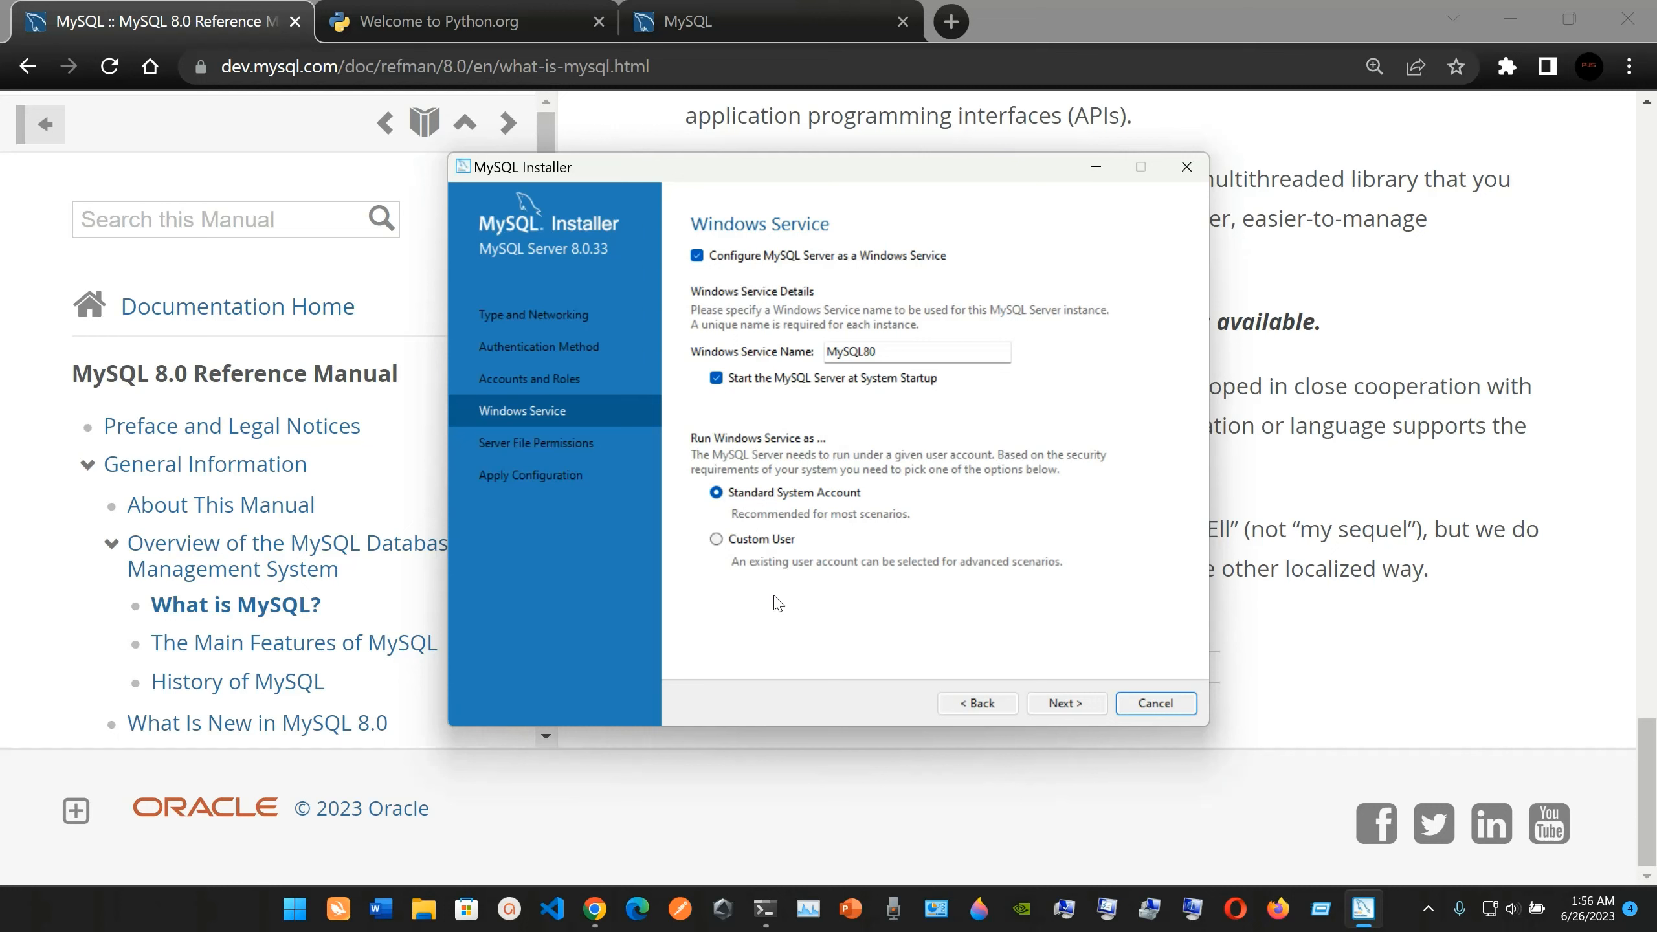
# Keep the MySQL80 Windows service and full-access file permission defaults, and apply the MySQL Server 8.0.33 configuration.
pyautogui.click(1053, 705)
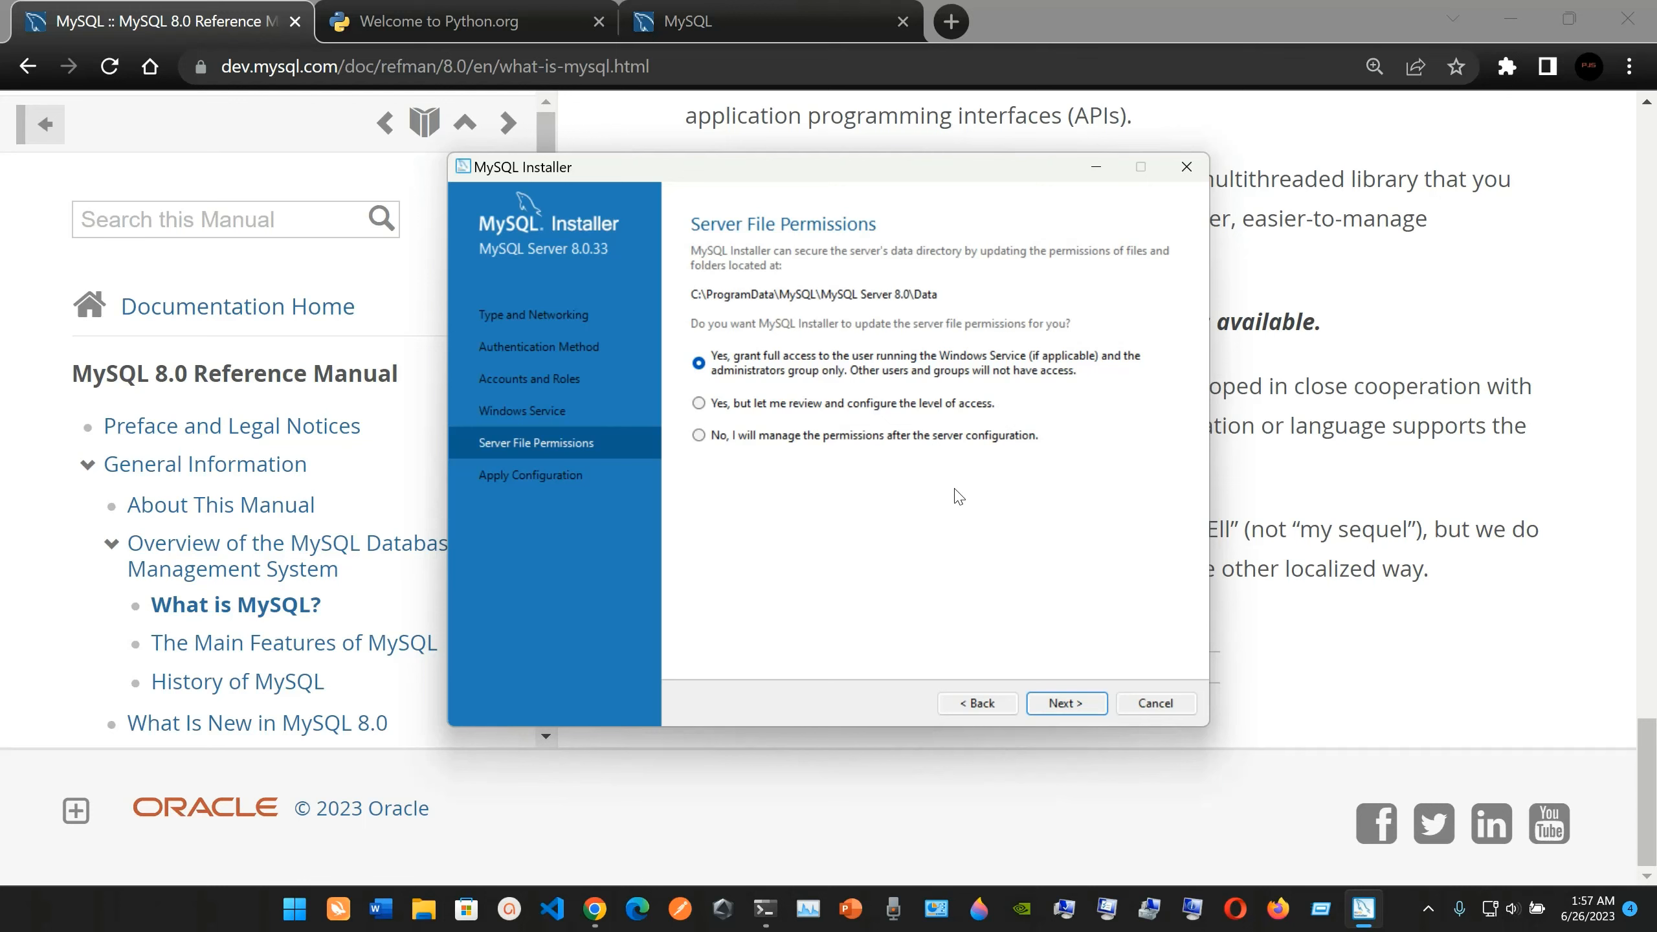
pyautogui.click(1067, 702)
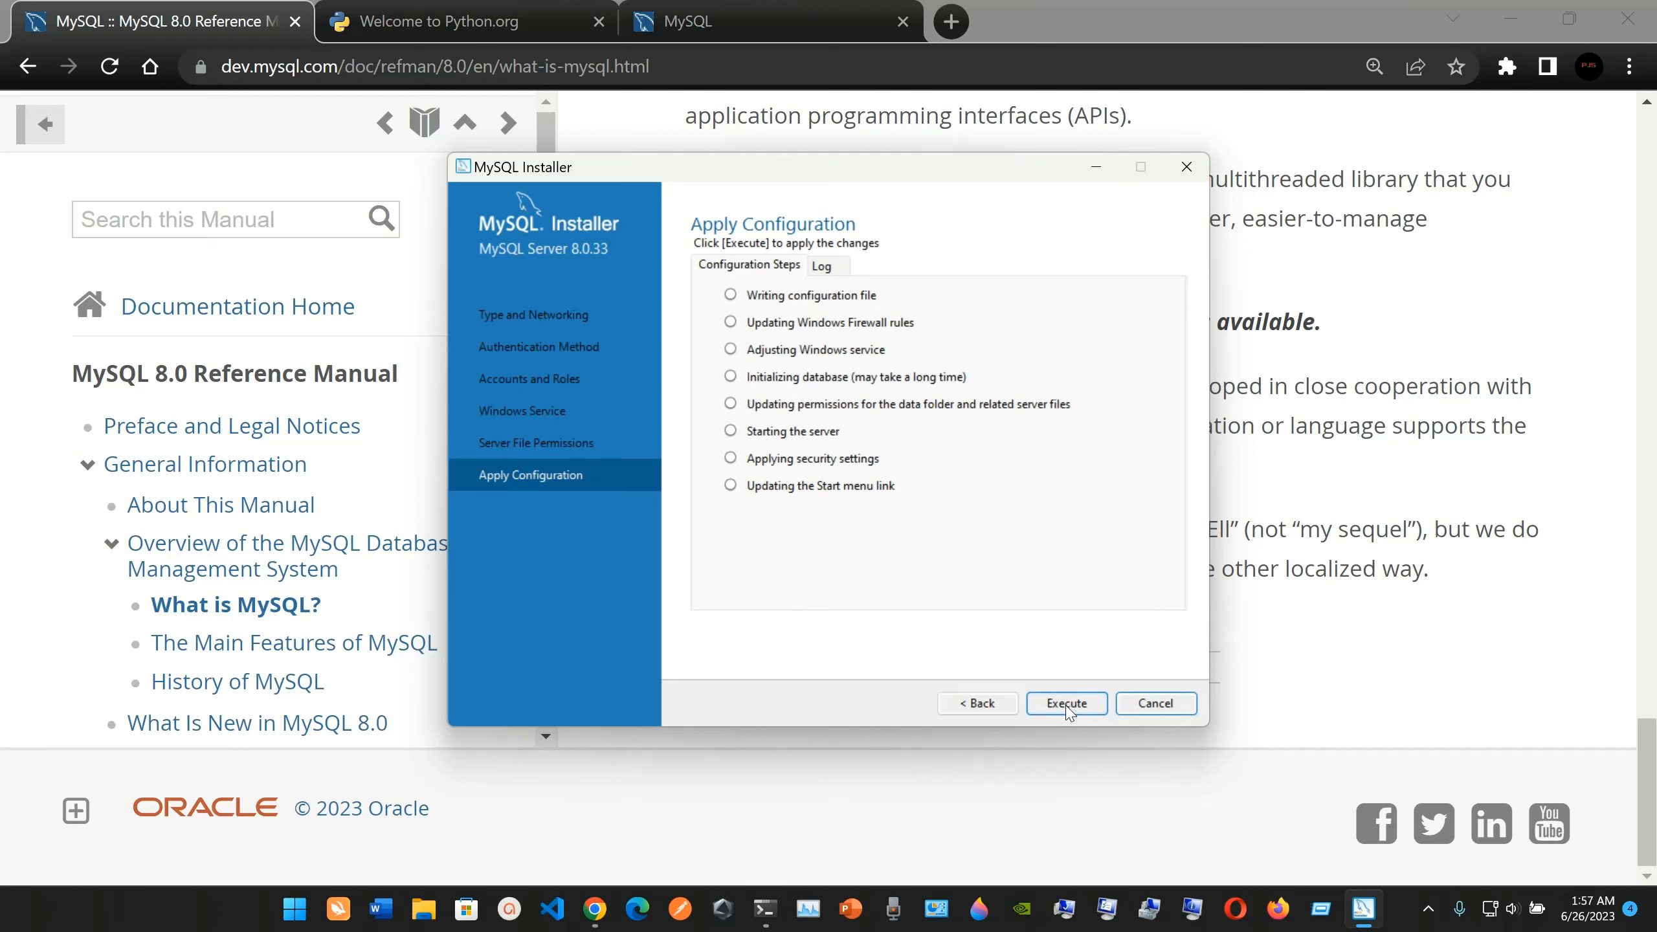
pyautogui.click(1067, 703)
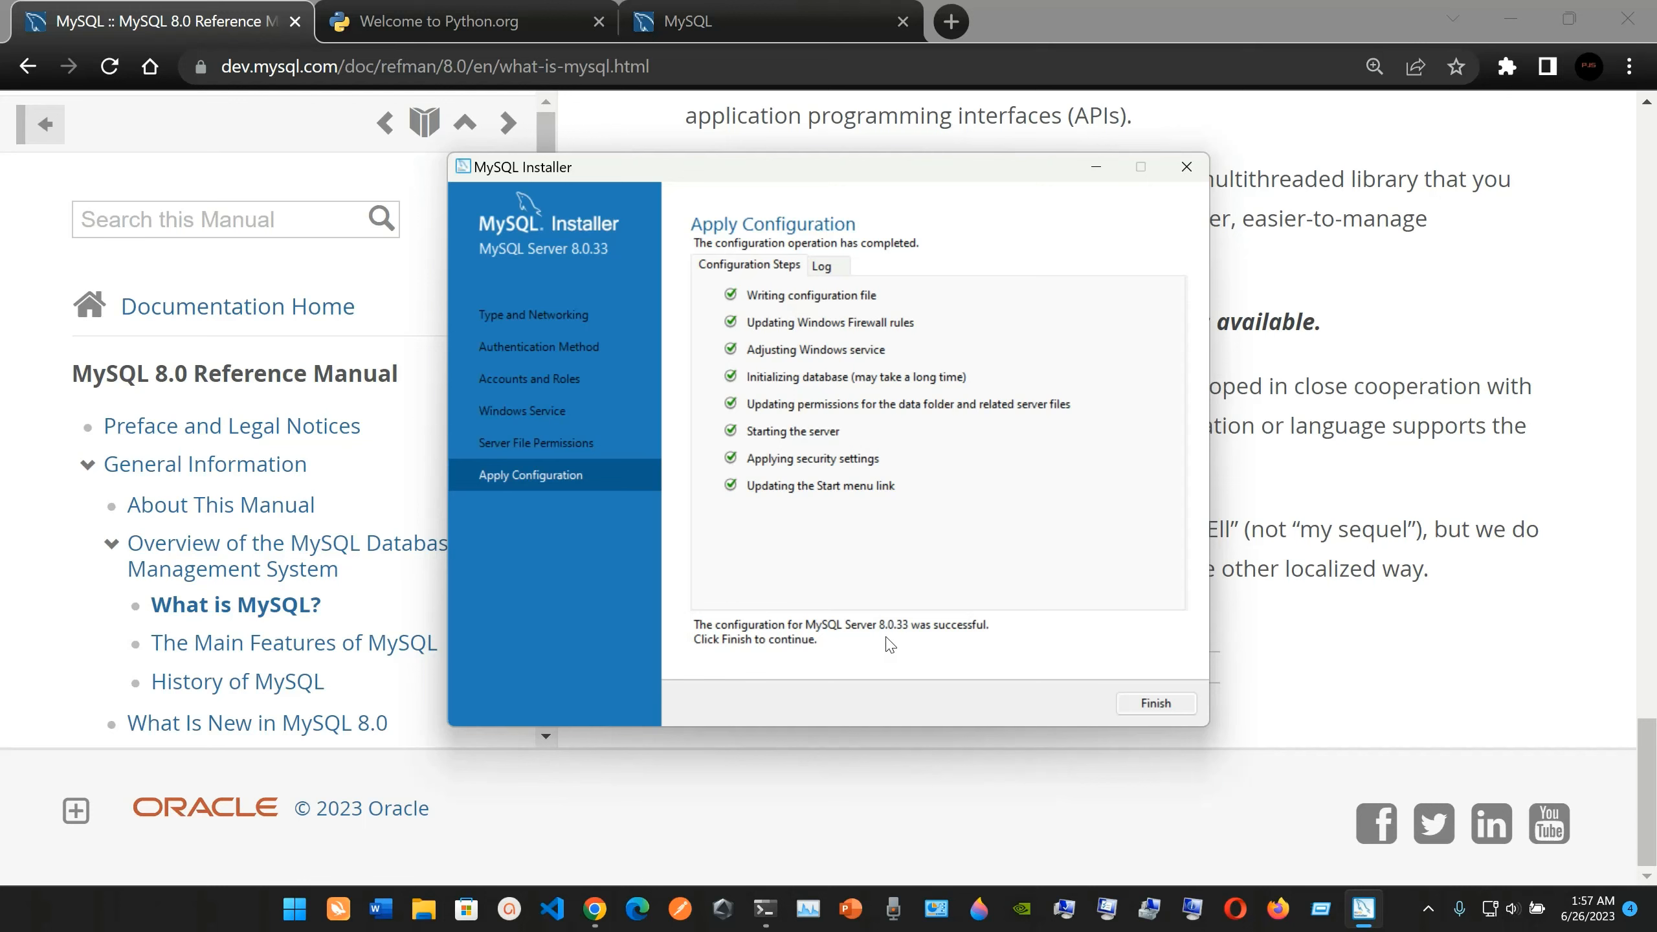
pyautogui.click(1152, 704)
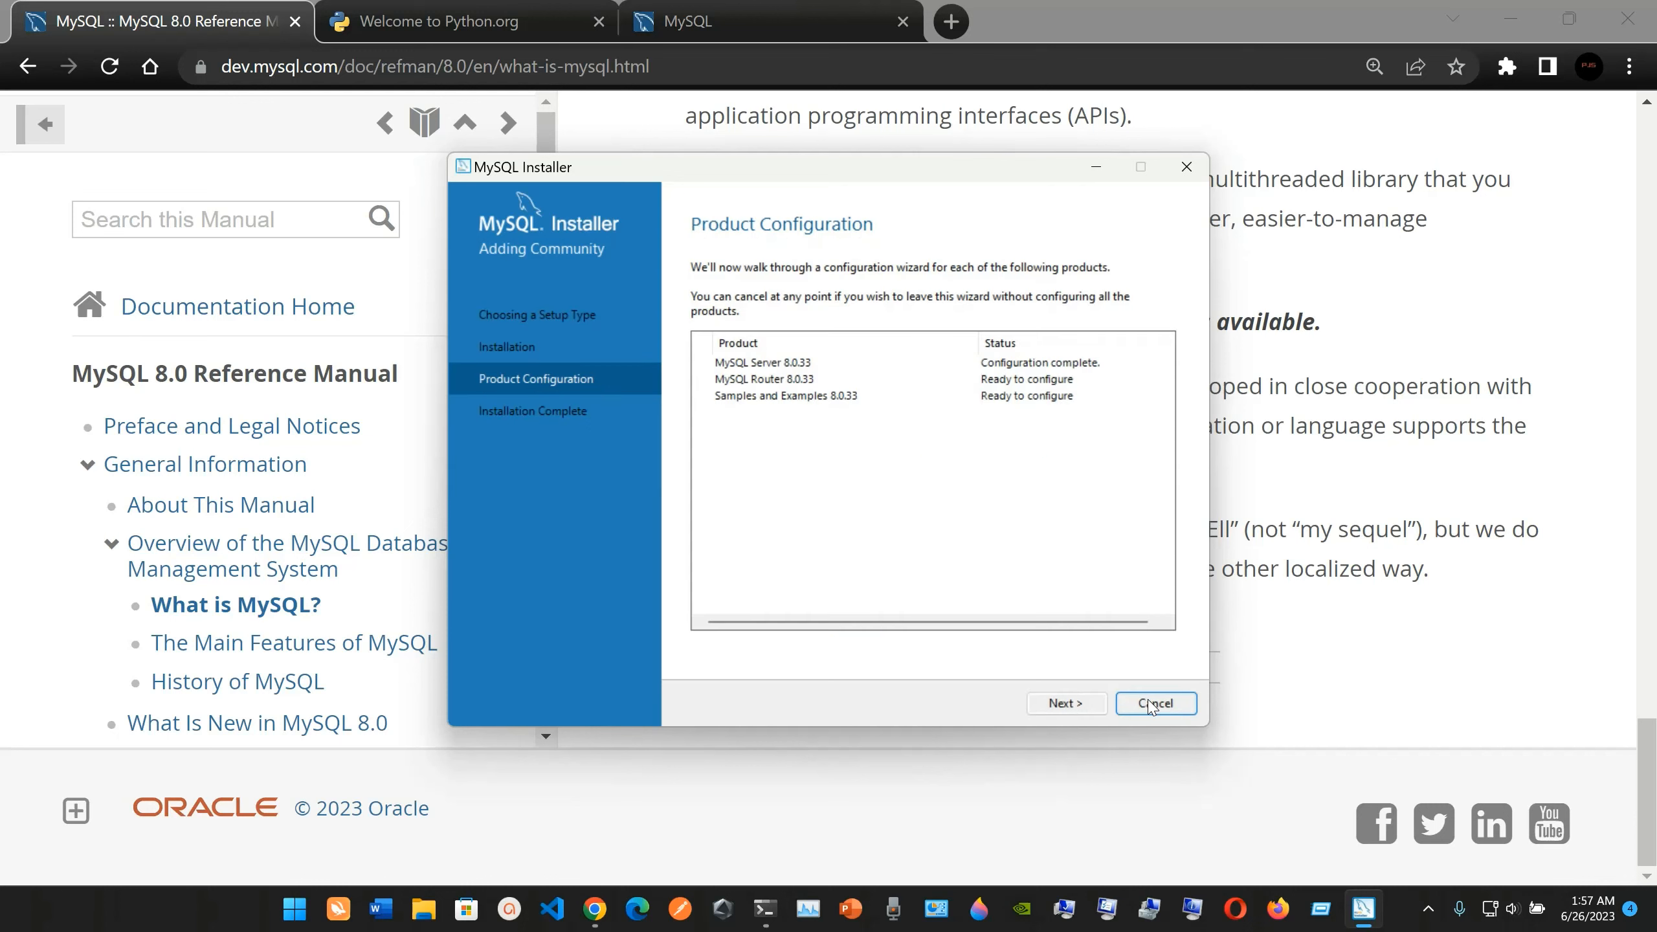
# Finish the MySQL Router configuration without bootstrapping it for InnoDB Cluster, and start configuring Samples and Examples 8.0.33.
pyautogui.click(1068, 704)
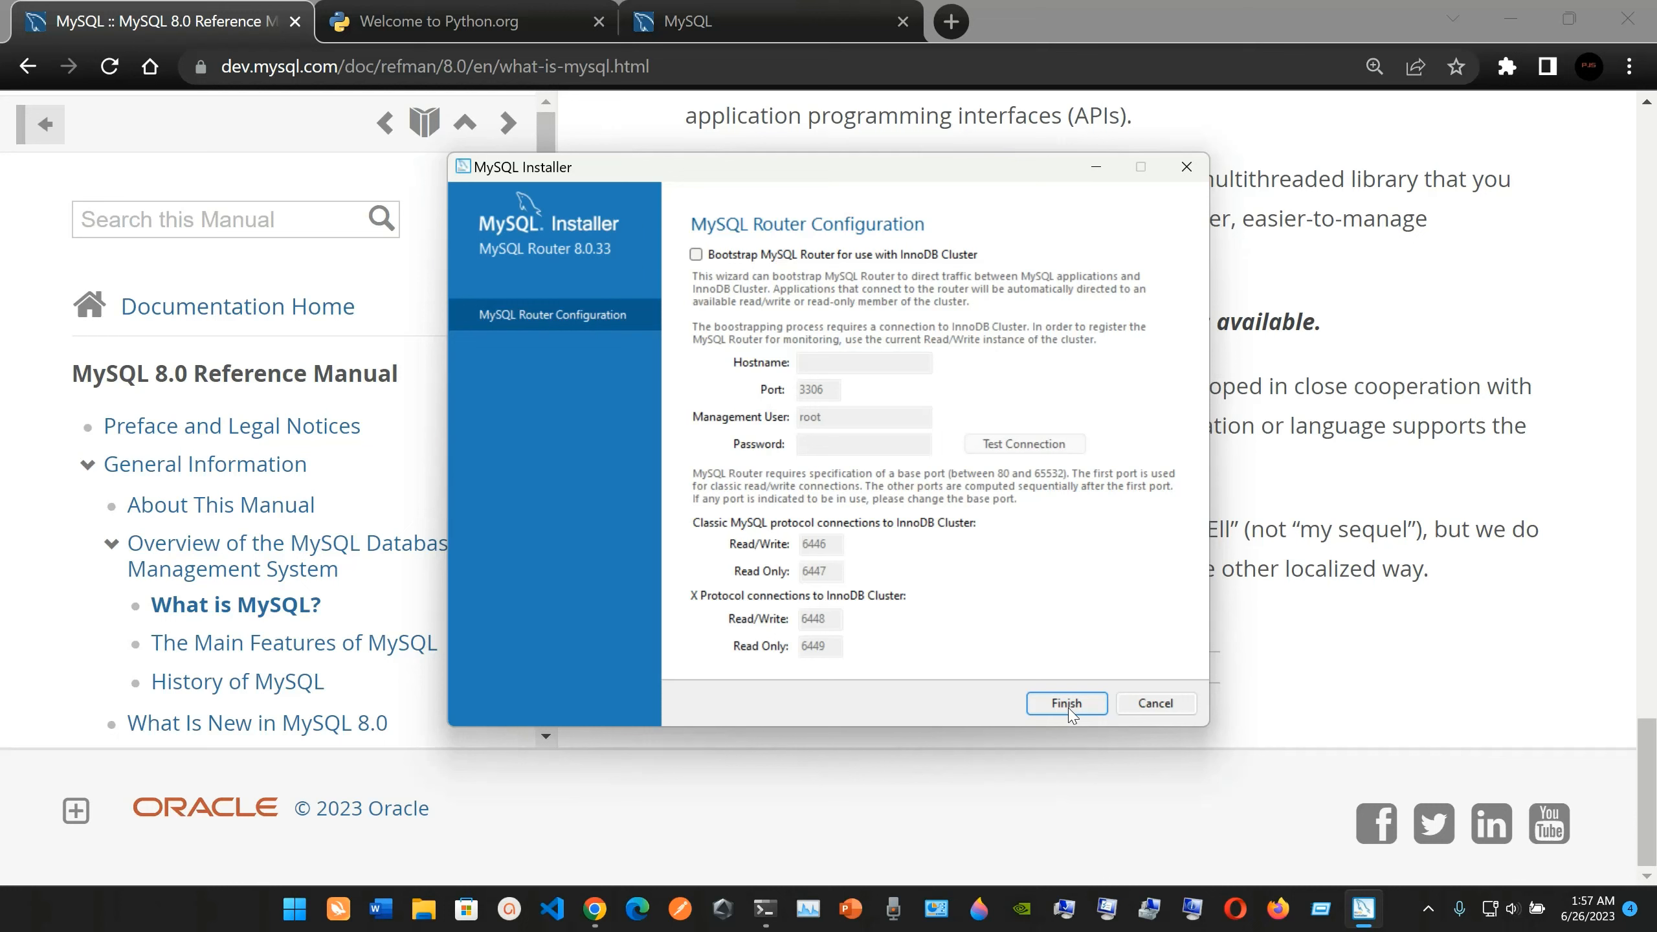
pyautogui.click(1068, 704)
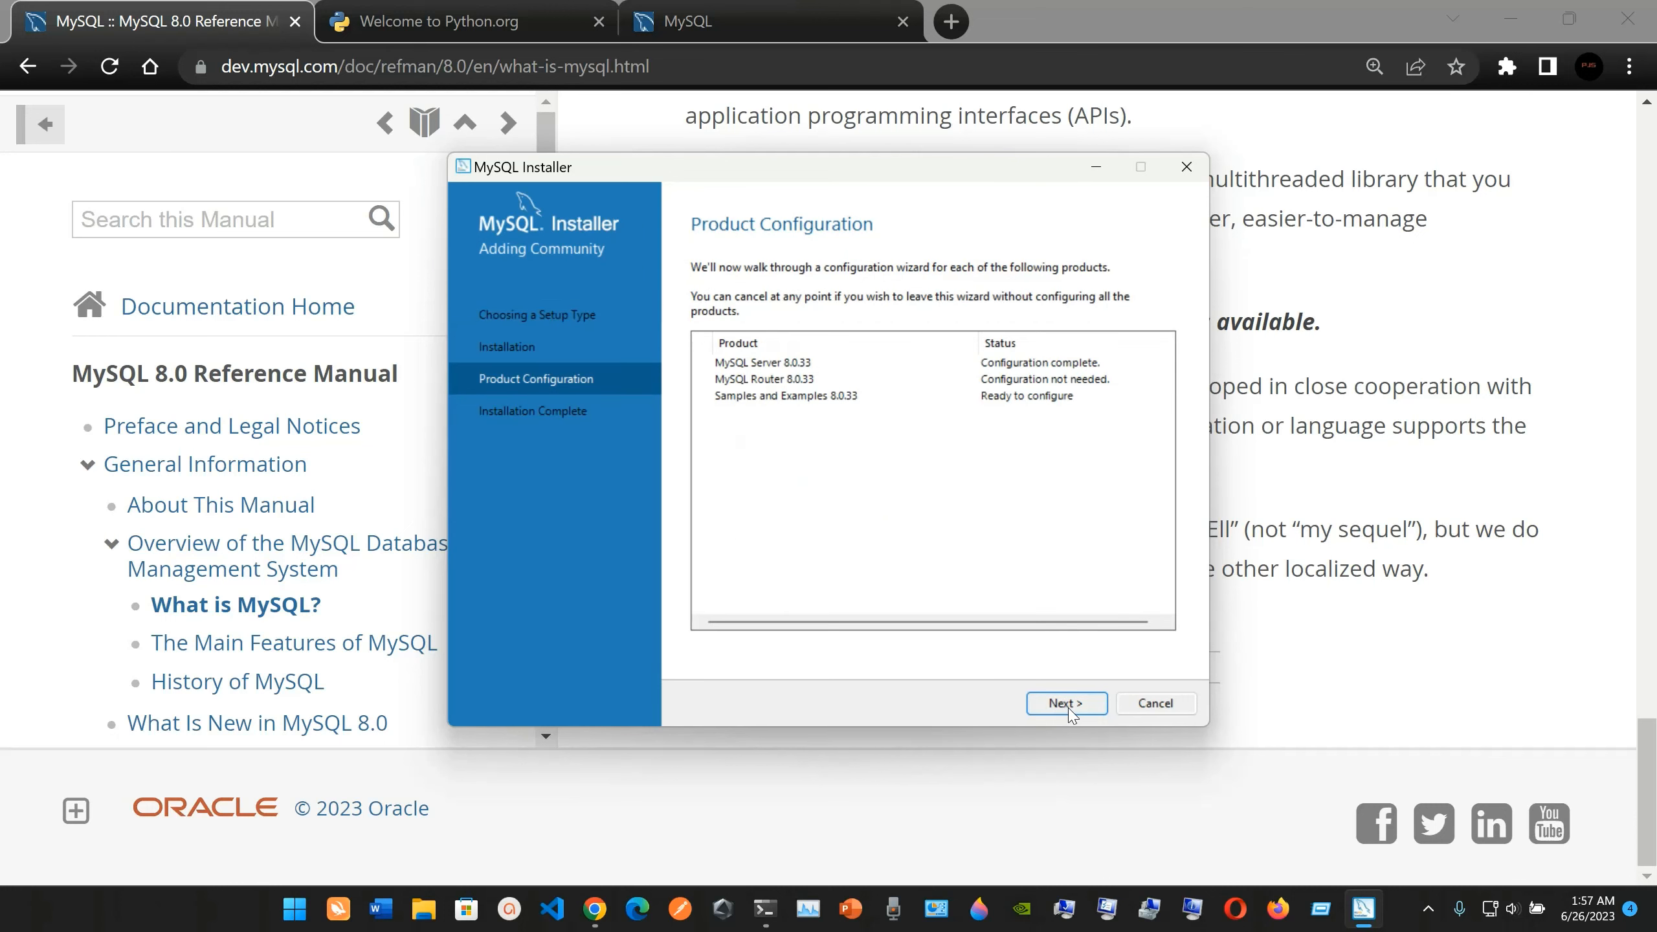
pyautogui.click(1068, 704)
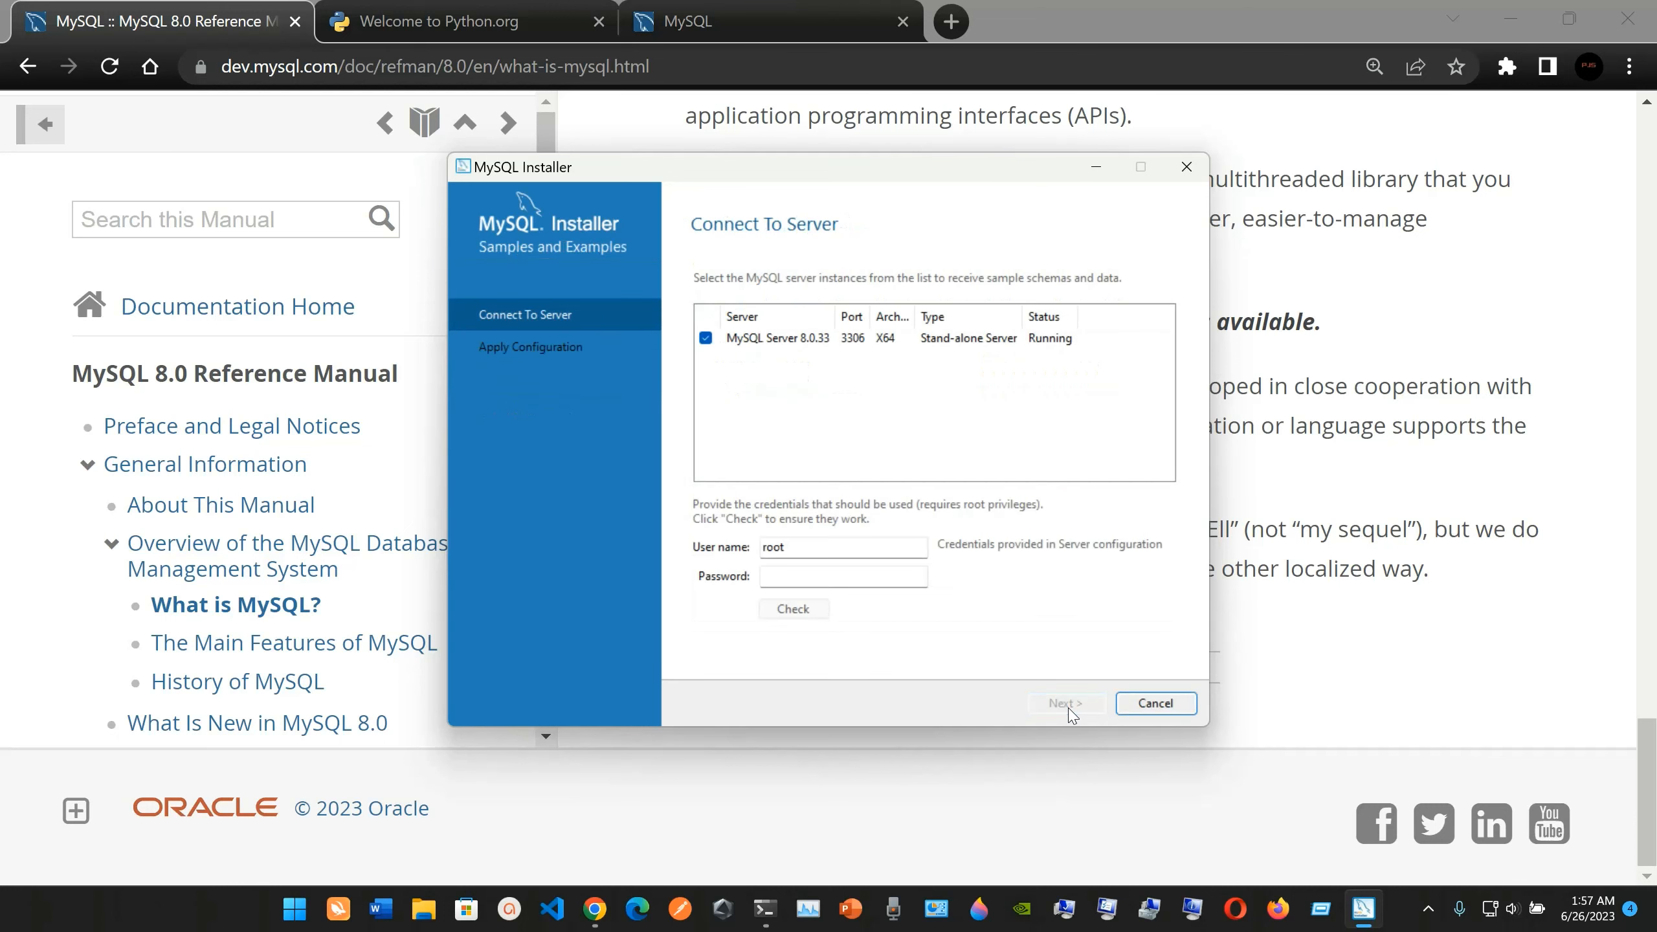
# Enter the root account password for MySQL Server 8.0.33 and check the connection credentials.
pyautogui.click(820, 589)
pyautogui.write('••')
pyautogui.press('BackSpace')
pyautogui.press('BackSpace')
pyautogui.write('••••••')
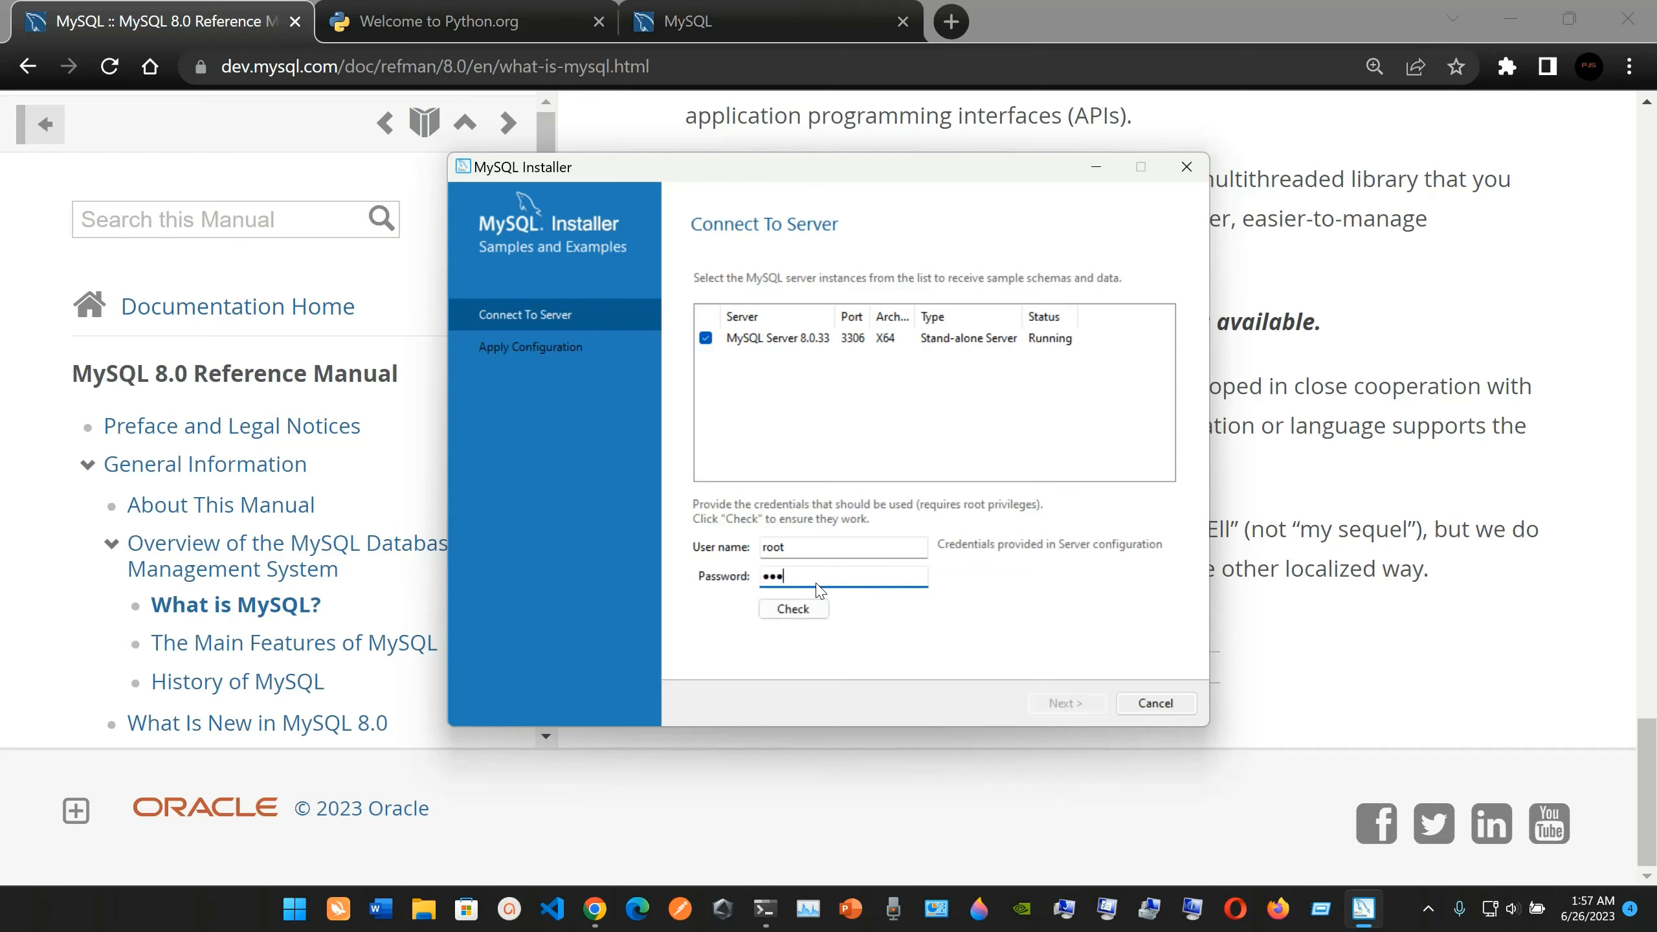
pyautogui.write('•••••••')
pyautogui.click(793, 609)
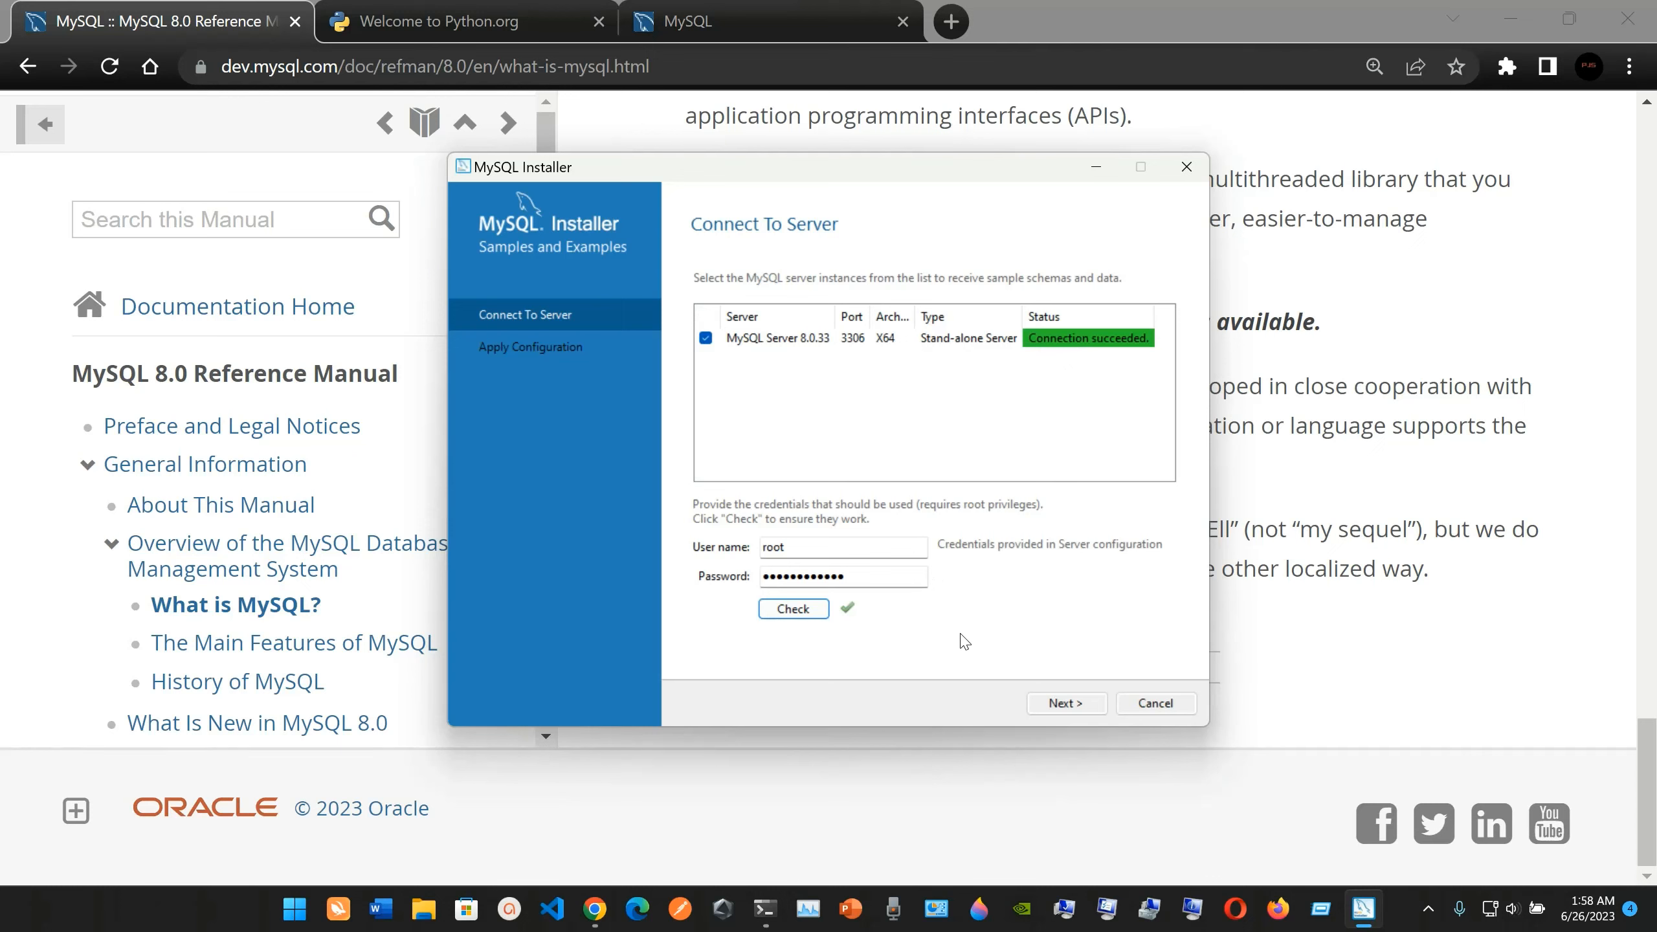
# Apply the Samples and Examples 8.0.33 configuration and return to the product configuration overview.
pyautogui.click(1063, 703)
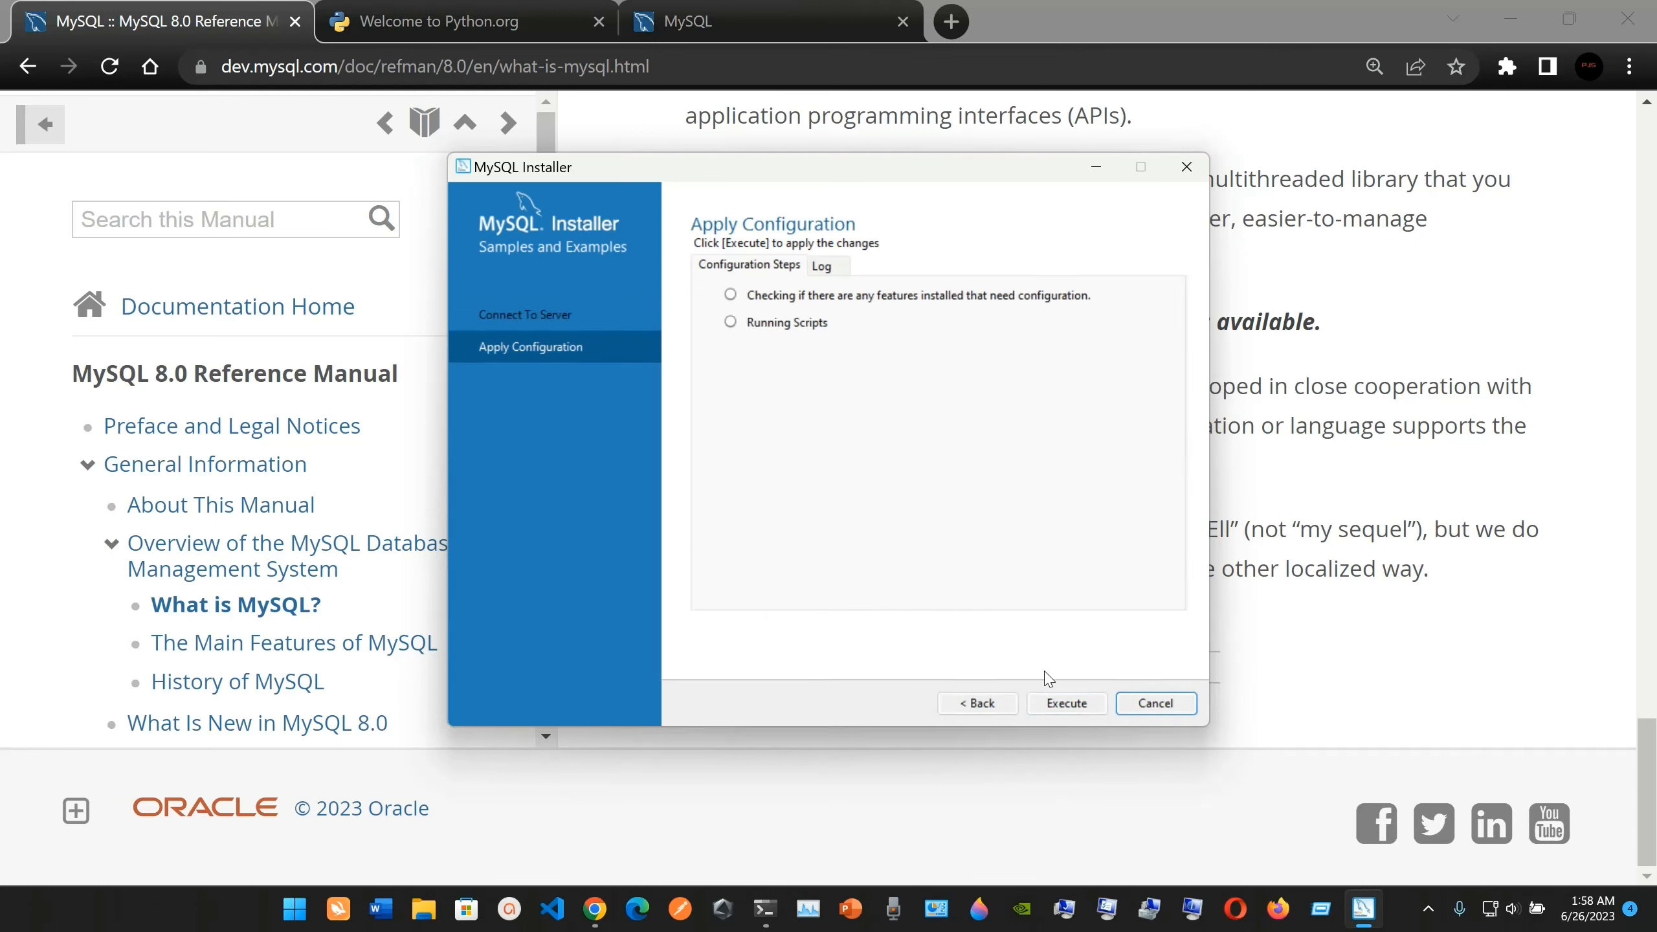
pyautogui.click(1065, 703)
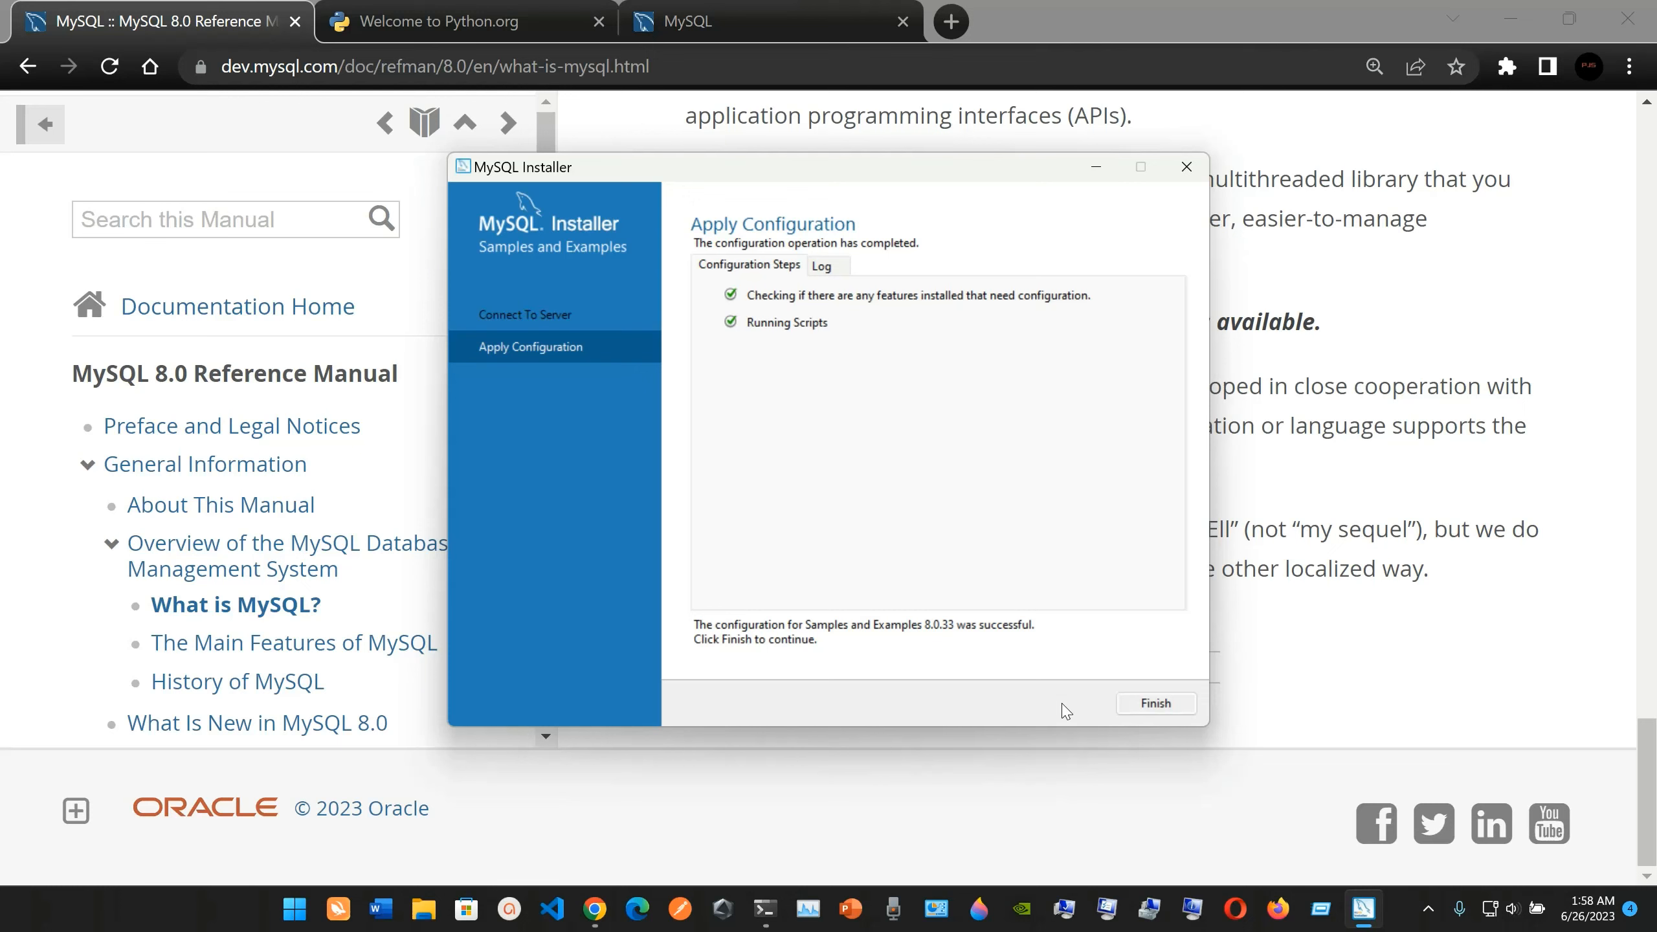
pyautogui.click(1147, 707)
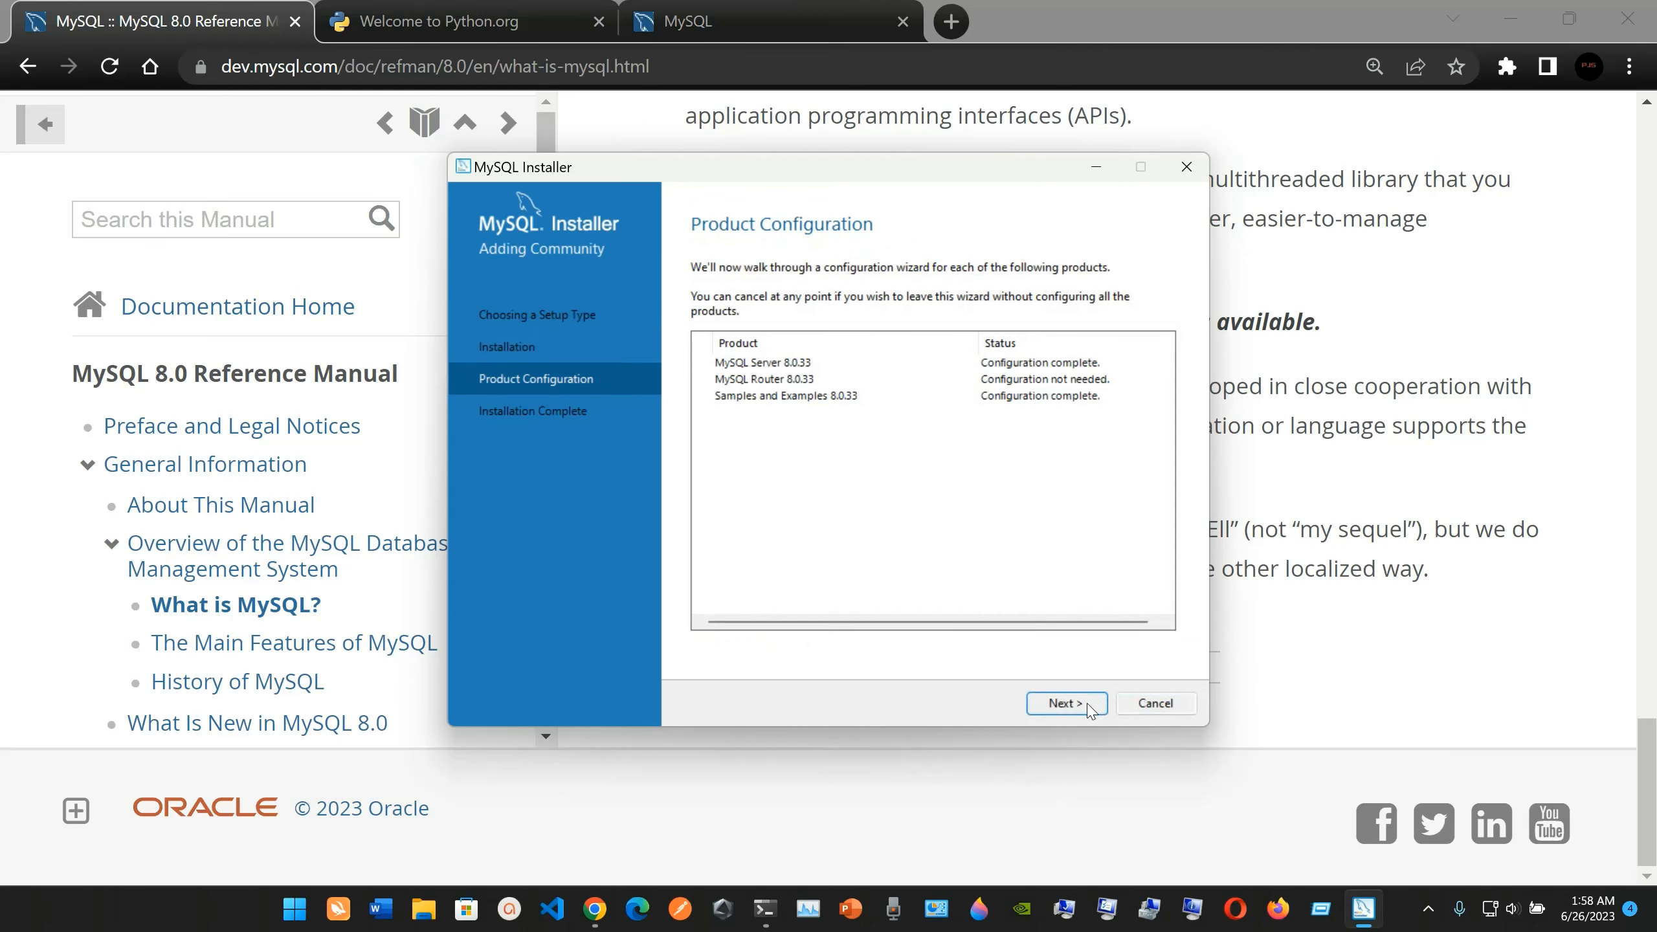
# Complete the installation with MySQL Workbench and MySQL Shell set to start after setup, and close the MySQL Shell window.
pyautogui.click(1070, 704)
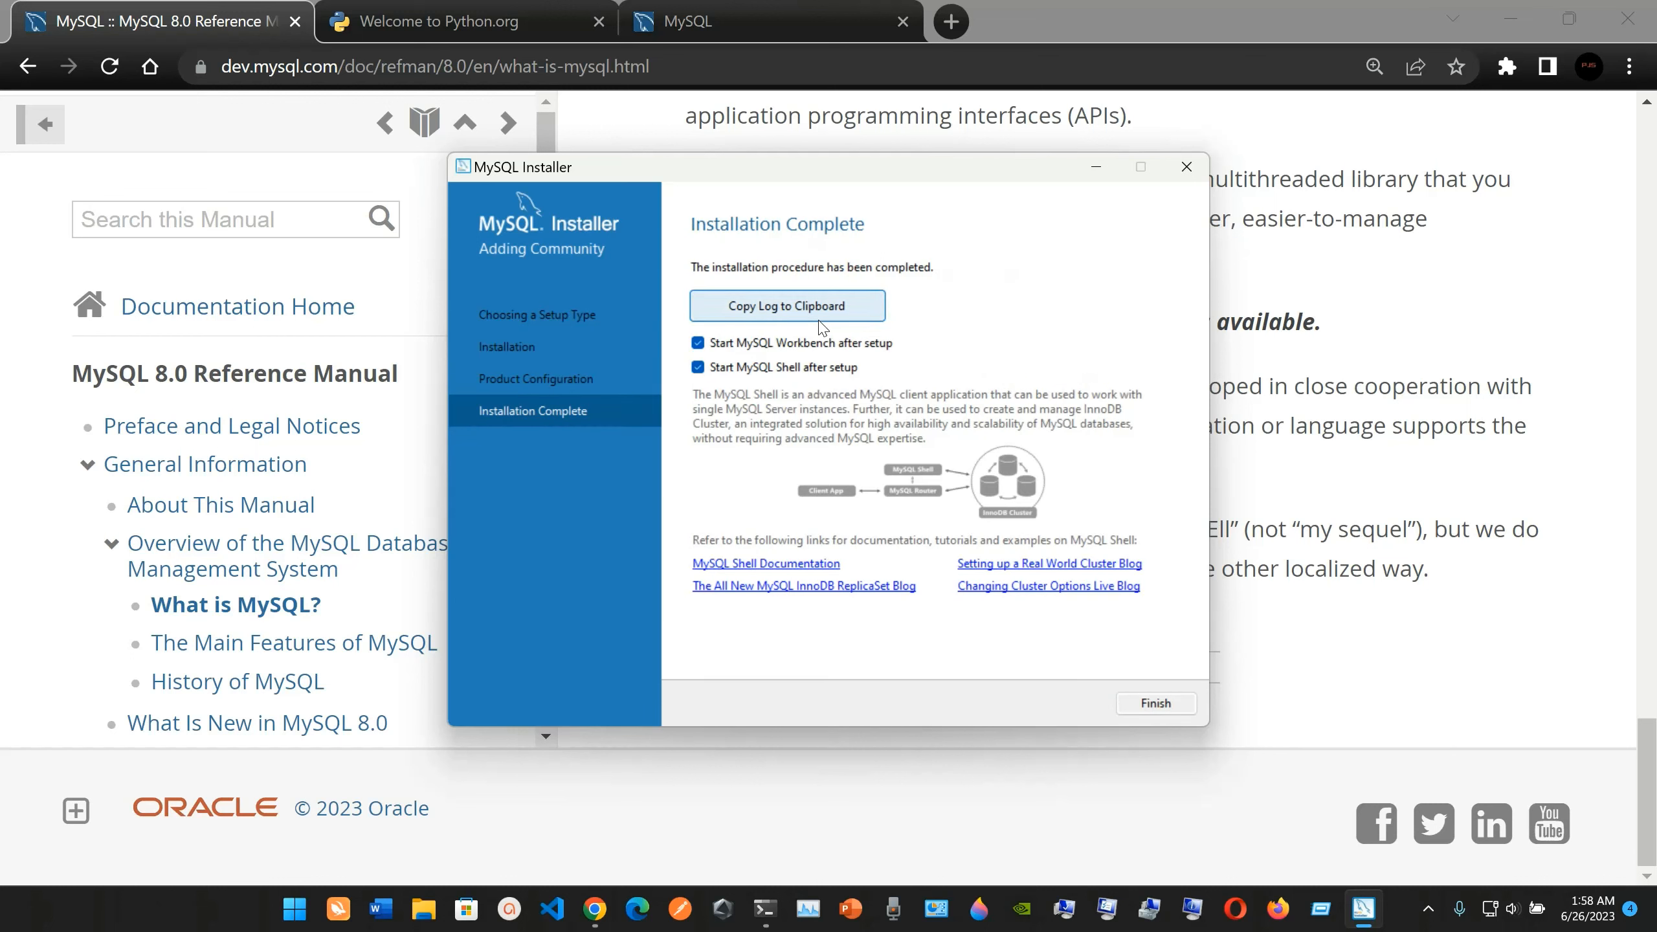
pyautogui.click(1128, 701)
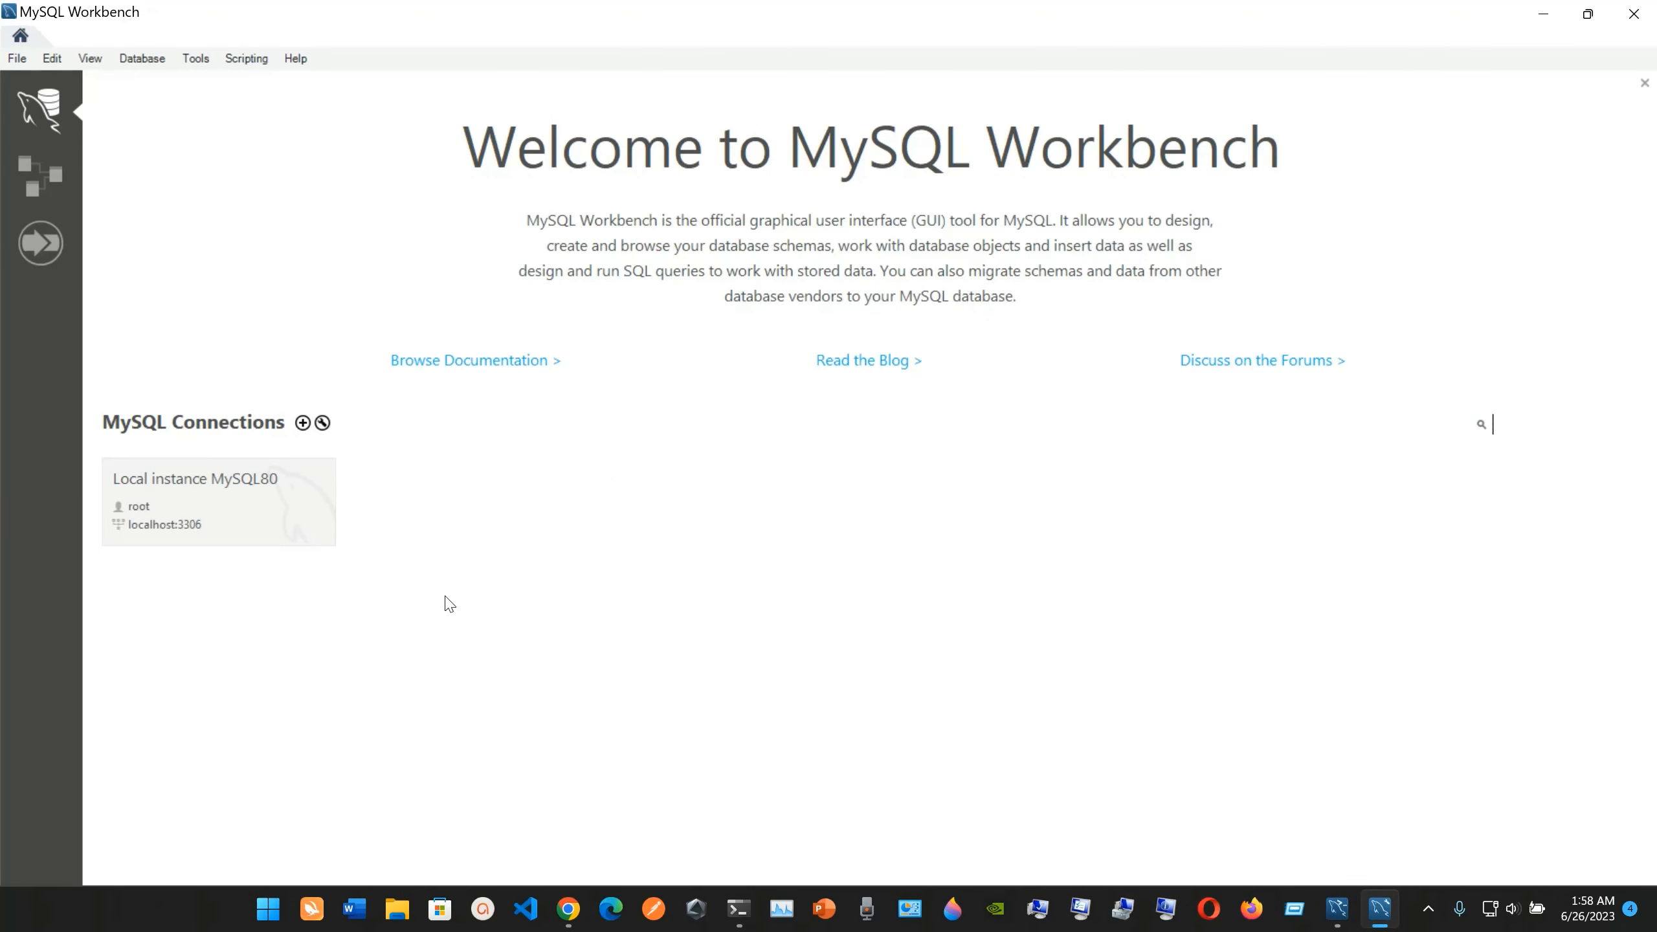
pyautogui.click(1339, 911)
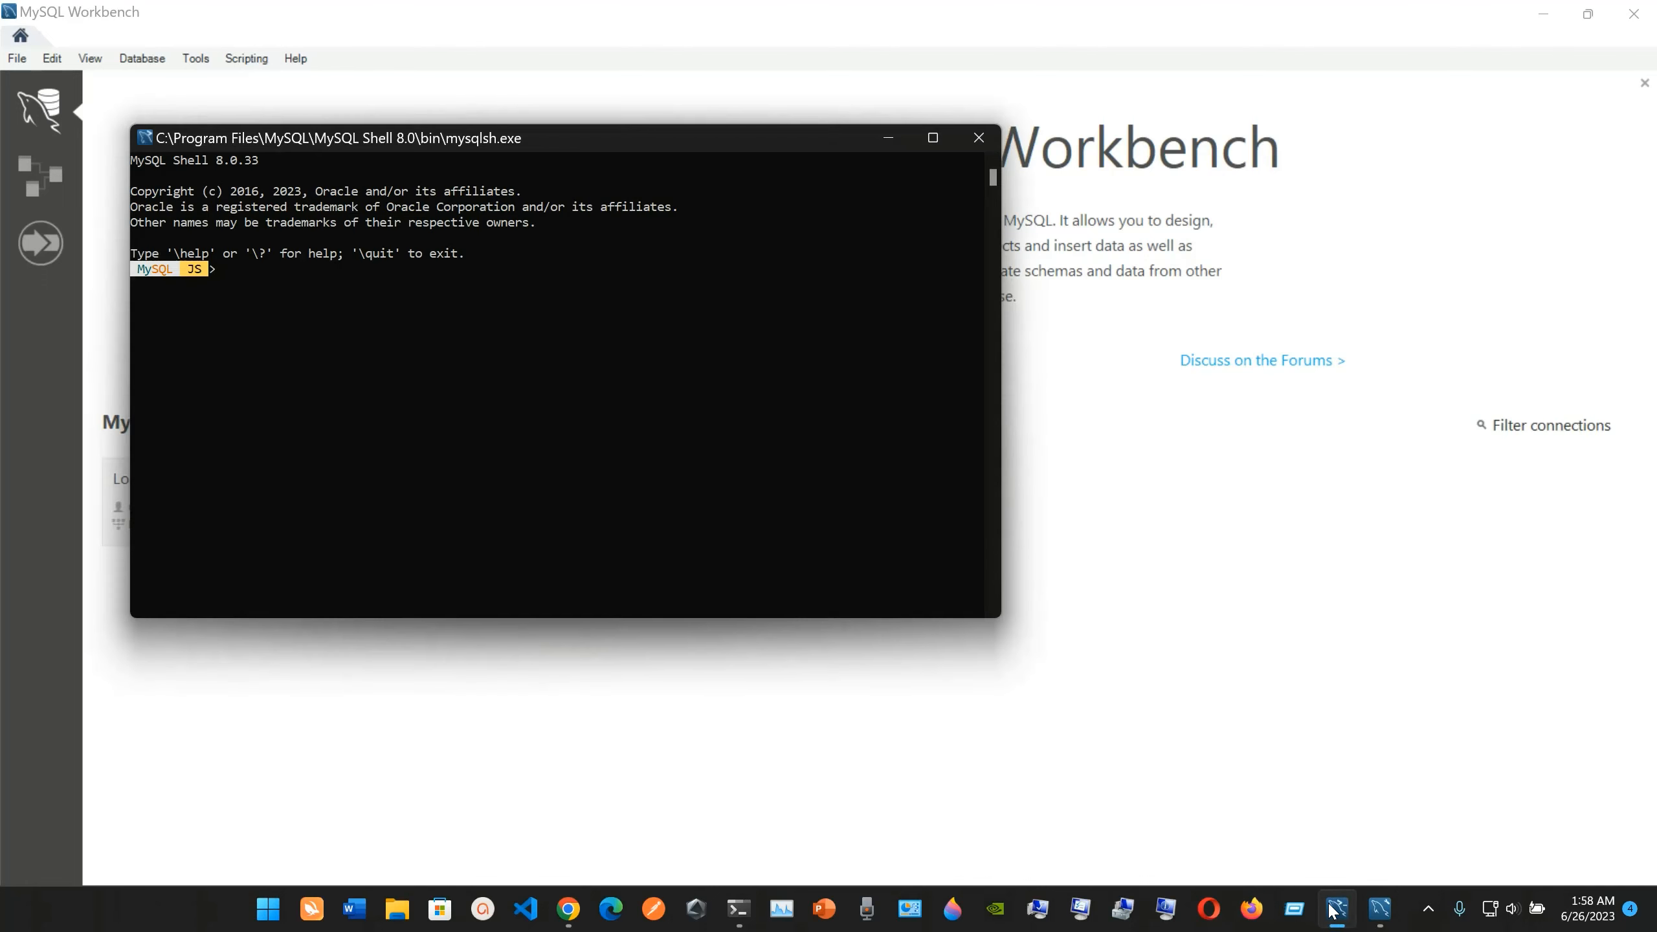
pyautogui.click(974, 144)
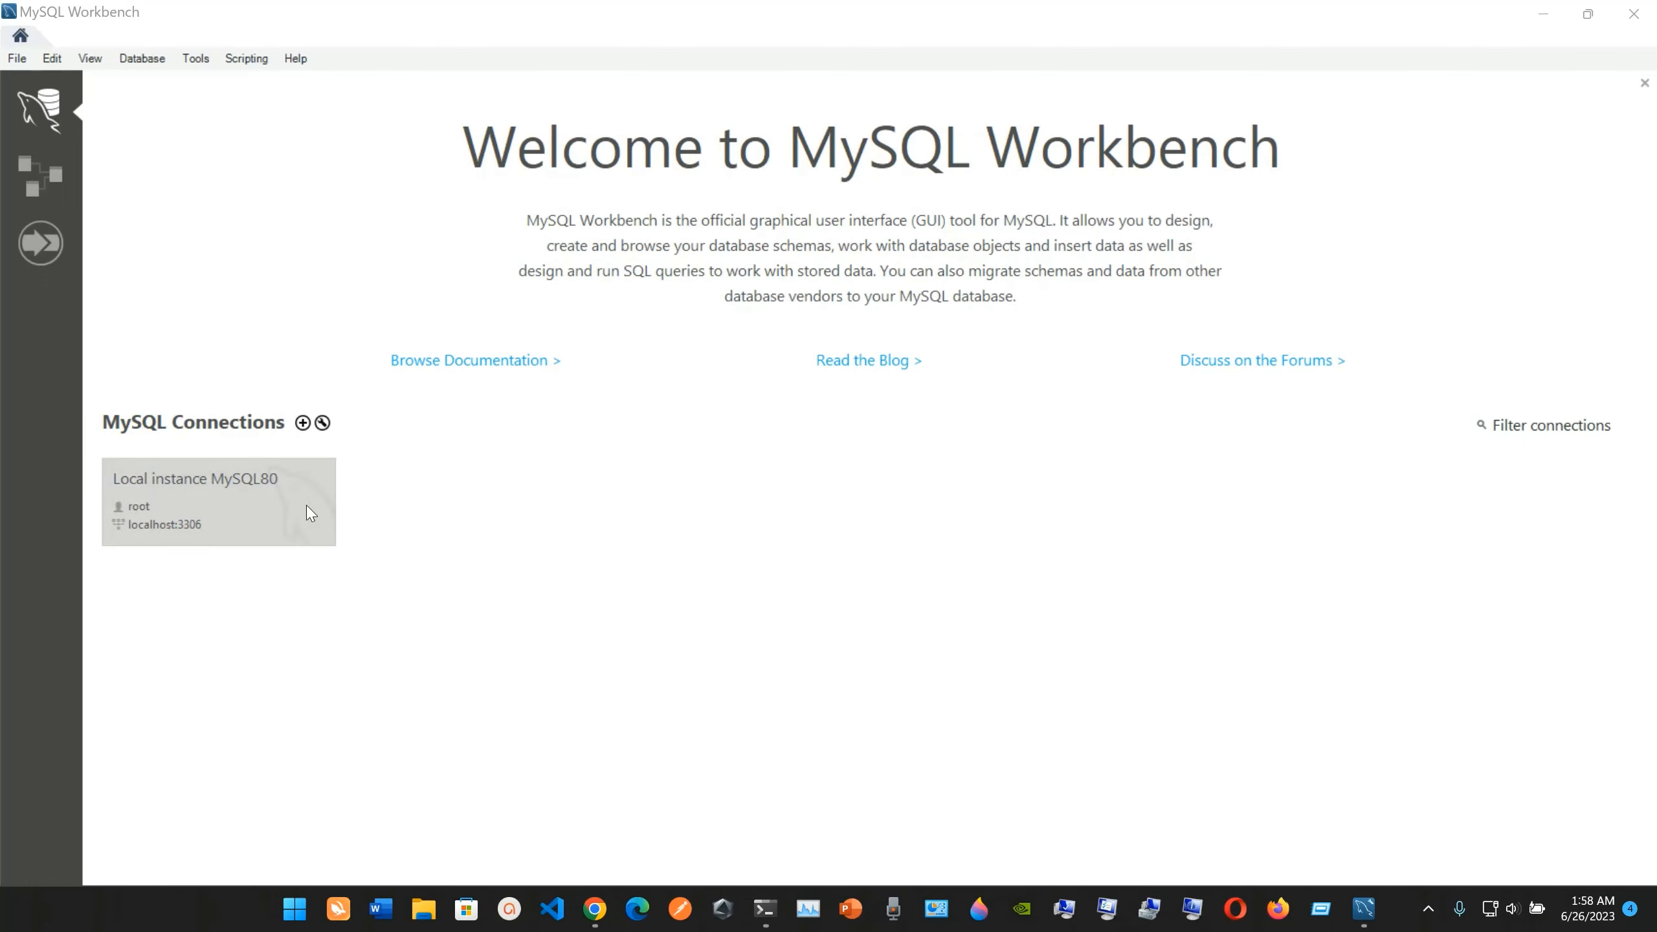